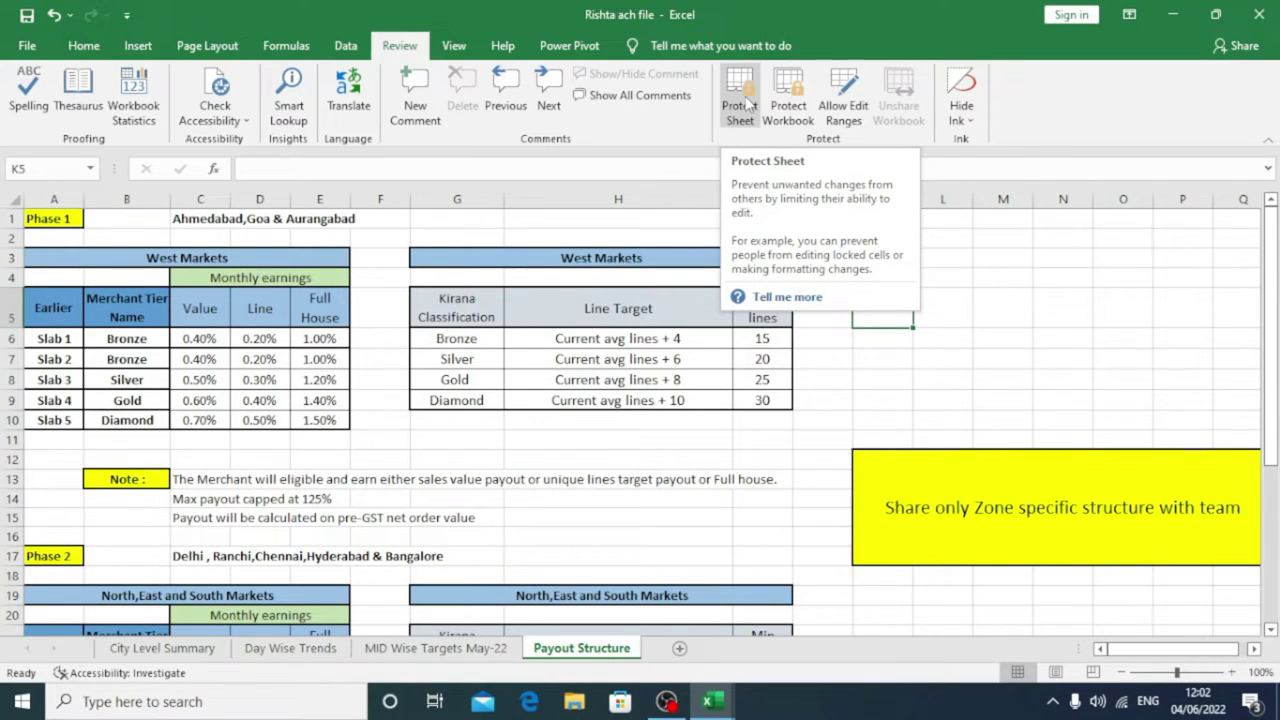
Open the Protect Sheet settings for the Payout Structure sheet from the Home tab's Format menu
left_click(84, 46)
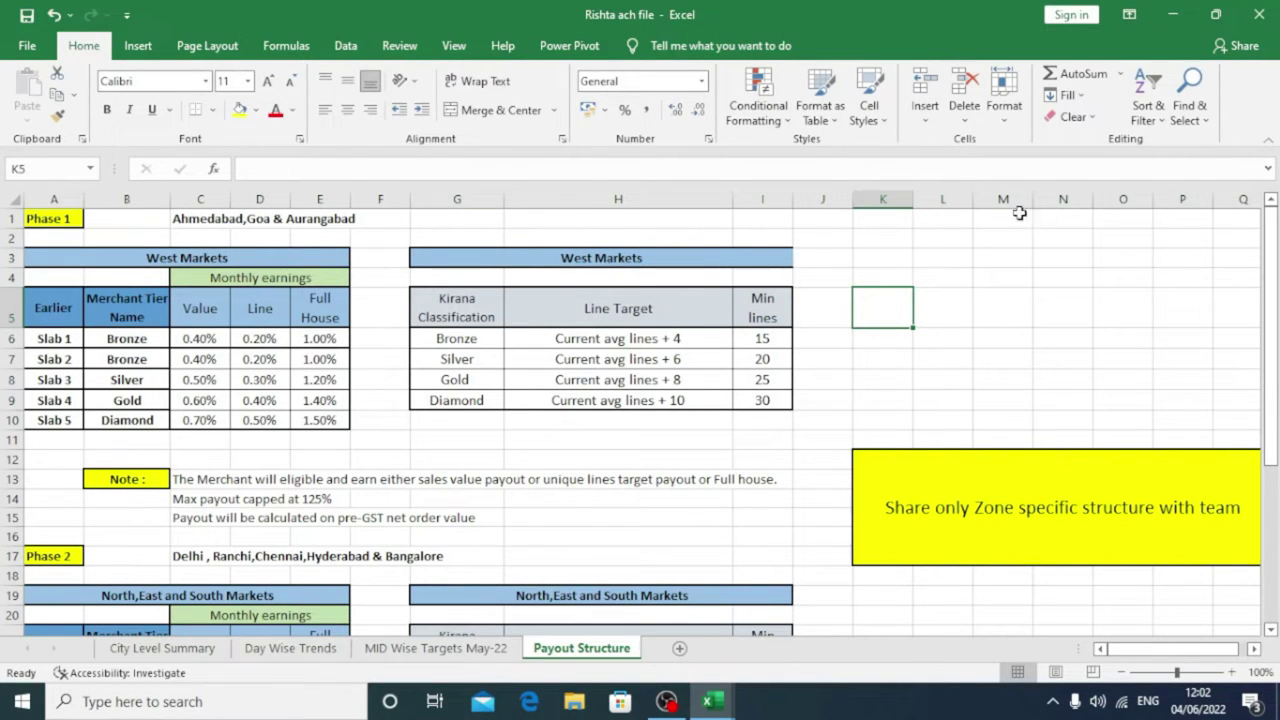
left_click(1008, 122)
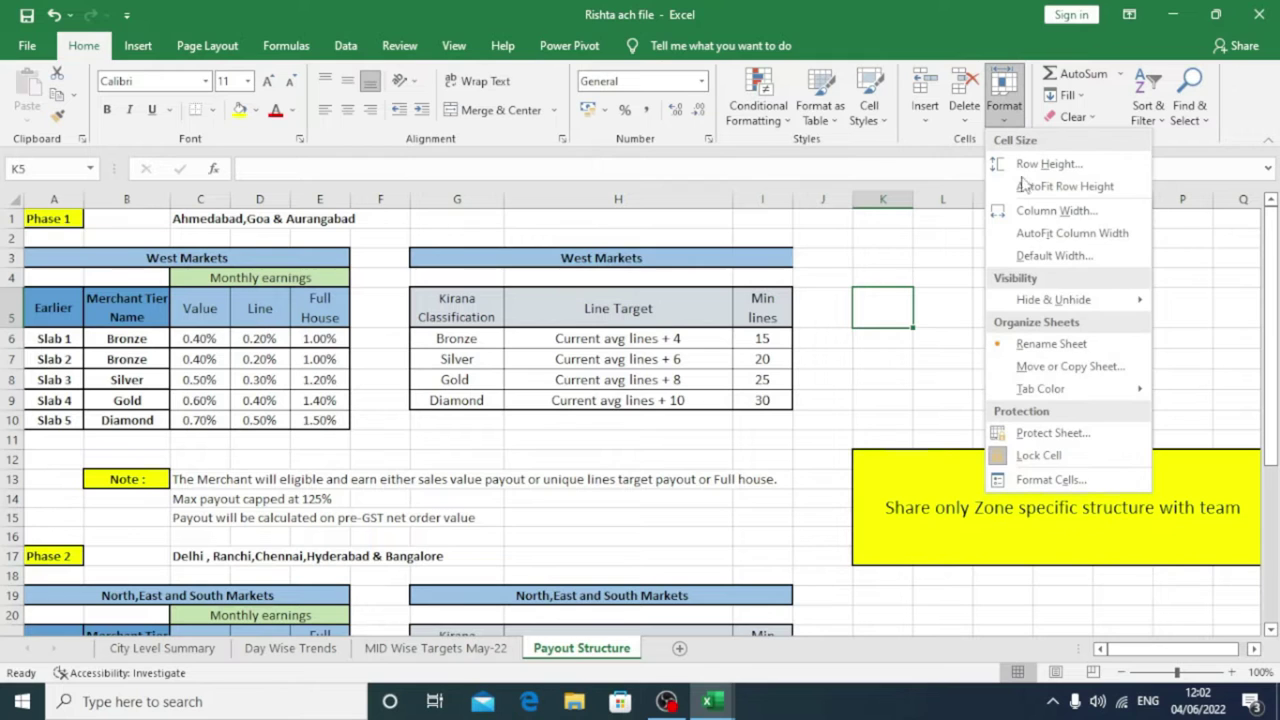
left_click(1050, 433)
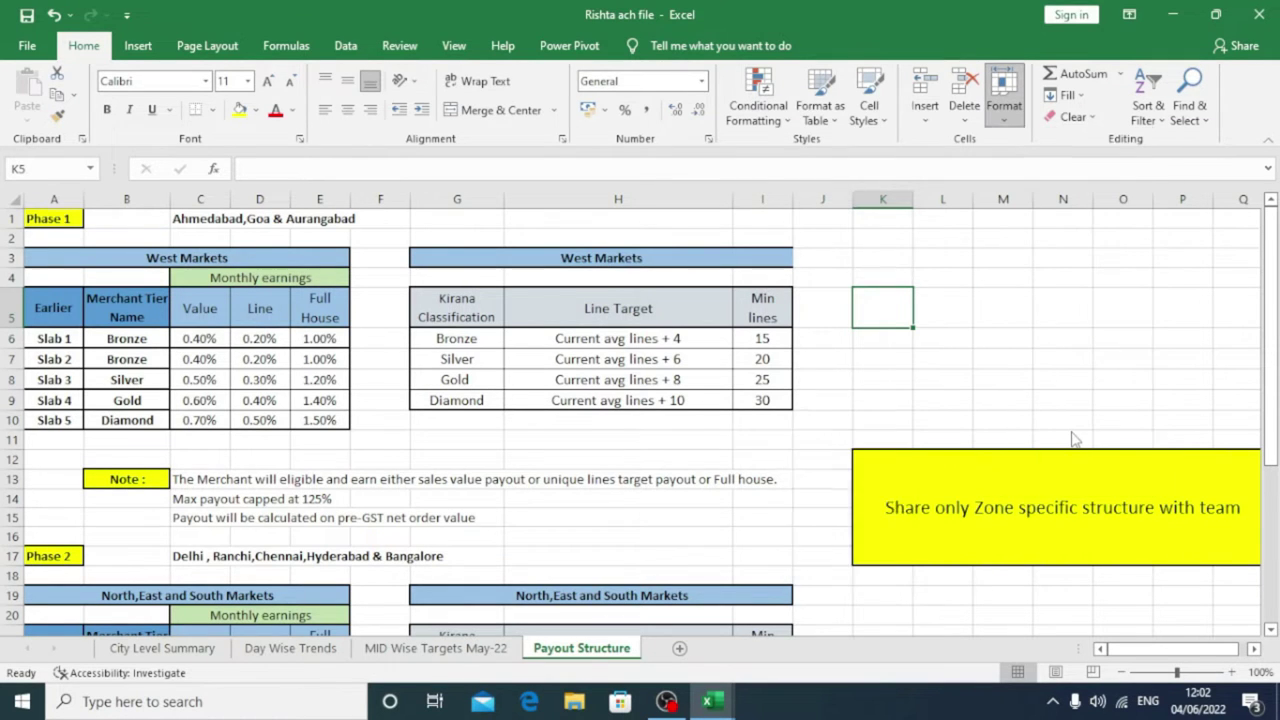
Cancel the protection settings and reopen Protect Sheet from the Review tab
left_click_drag(777, 194, 875, 182)
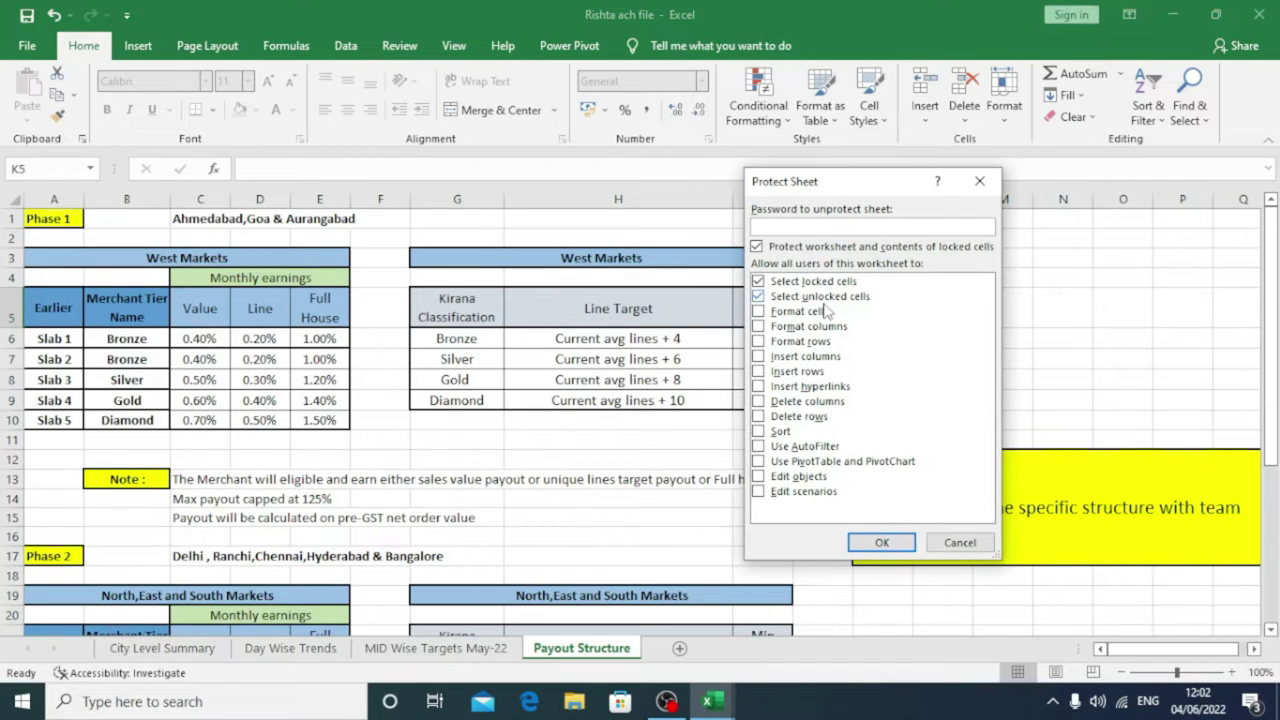
left_click(960, 542)
left_click(400, 45)
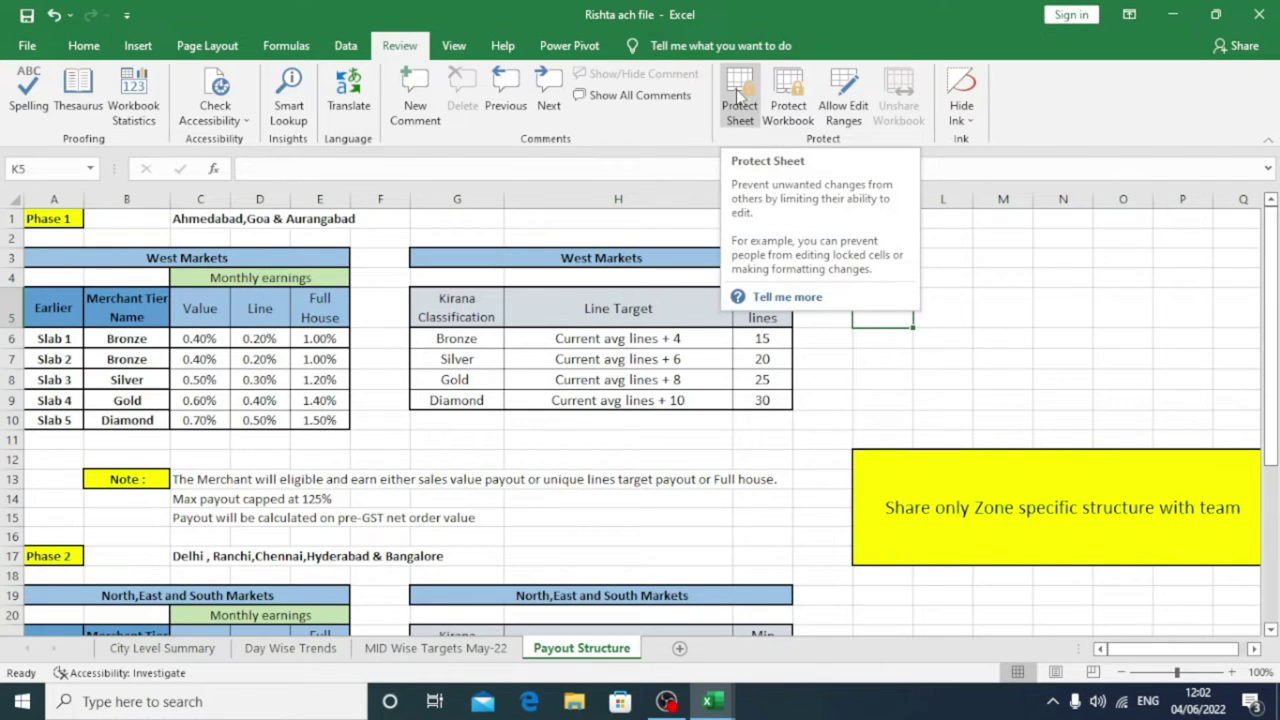
left_click(739, 95)
left_click_drag(813, 184, 952, 192)
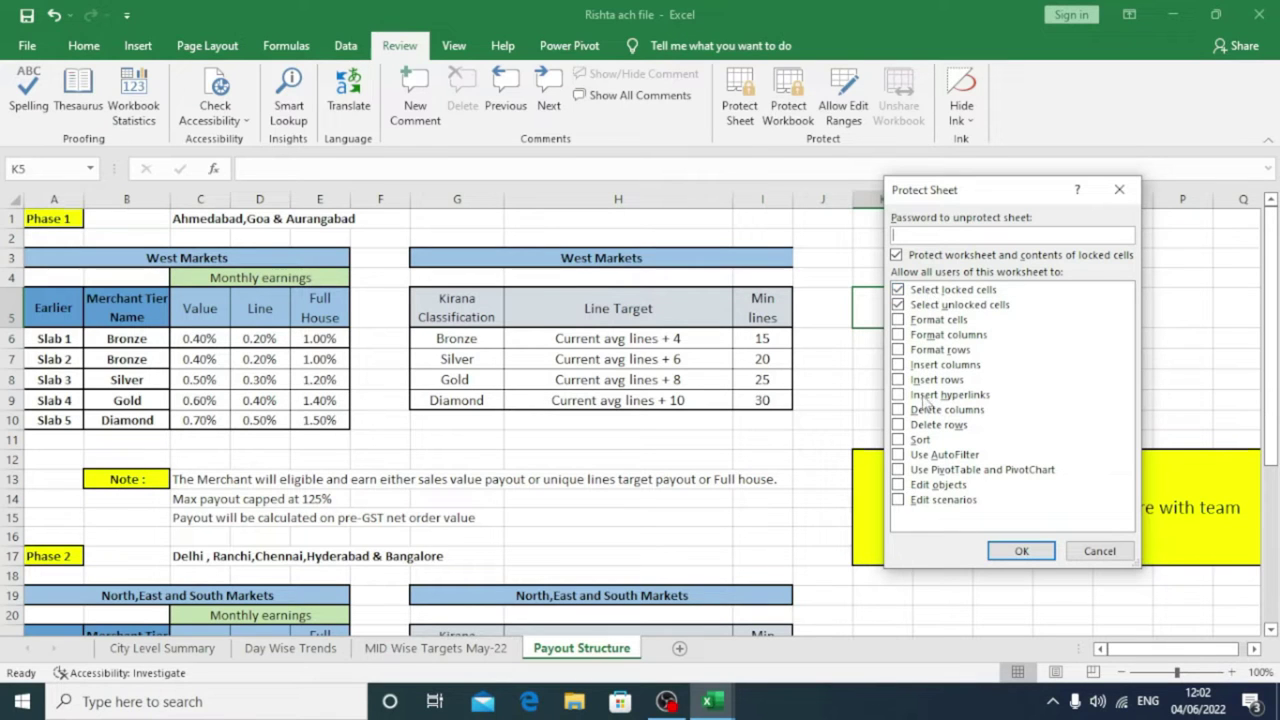
Allow inserting columns and protect the sheet with a password, confirming it
left_click(899, 366)
left_click(915, 234)
left_click_drag(912, 192, 838, 202)
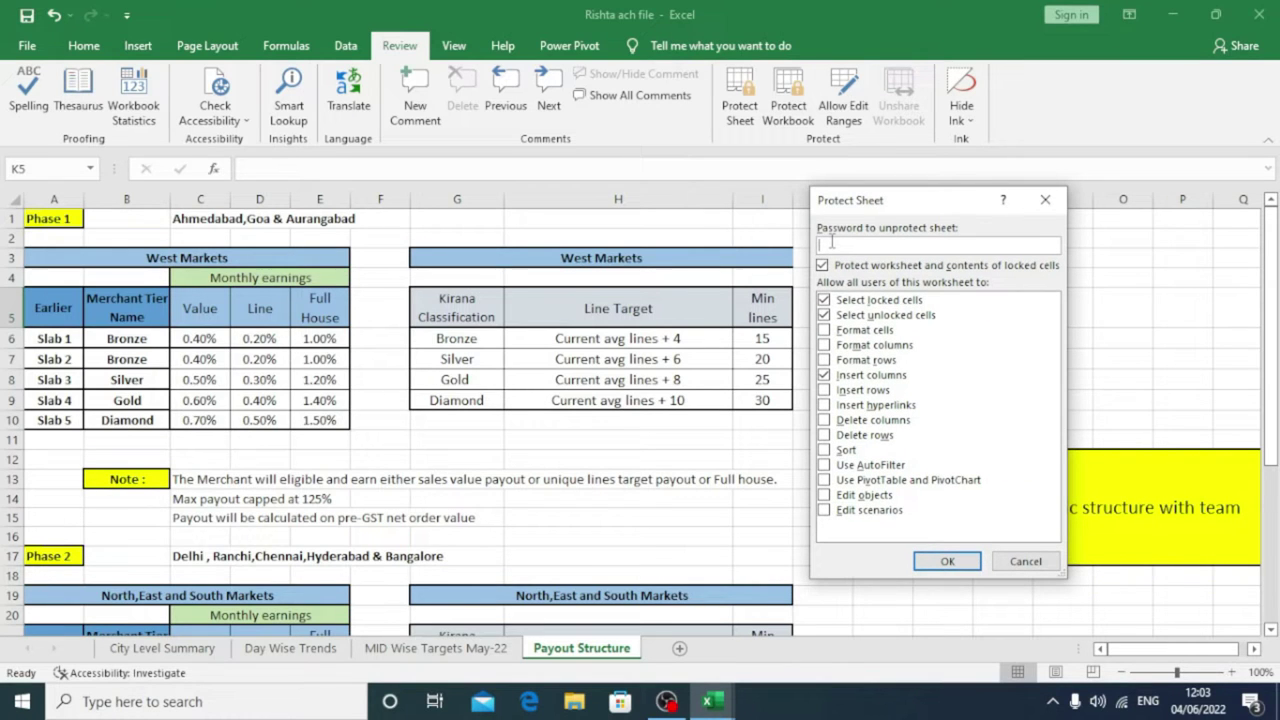
key("Return")
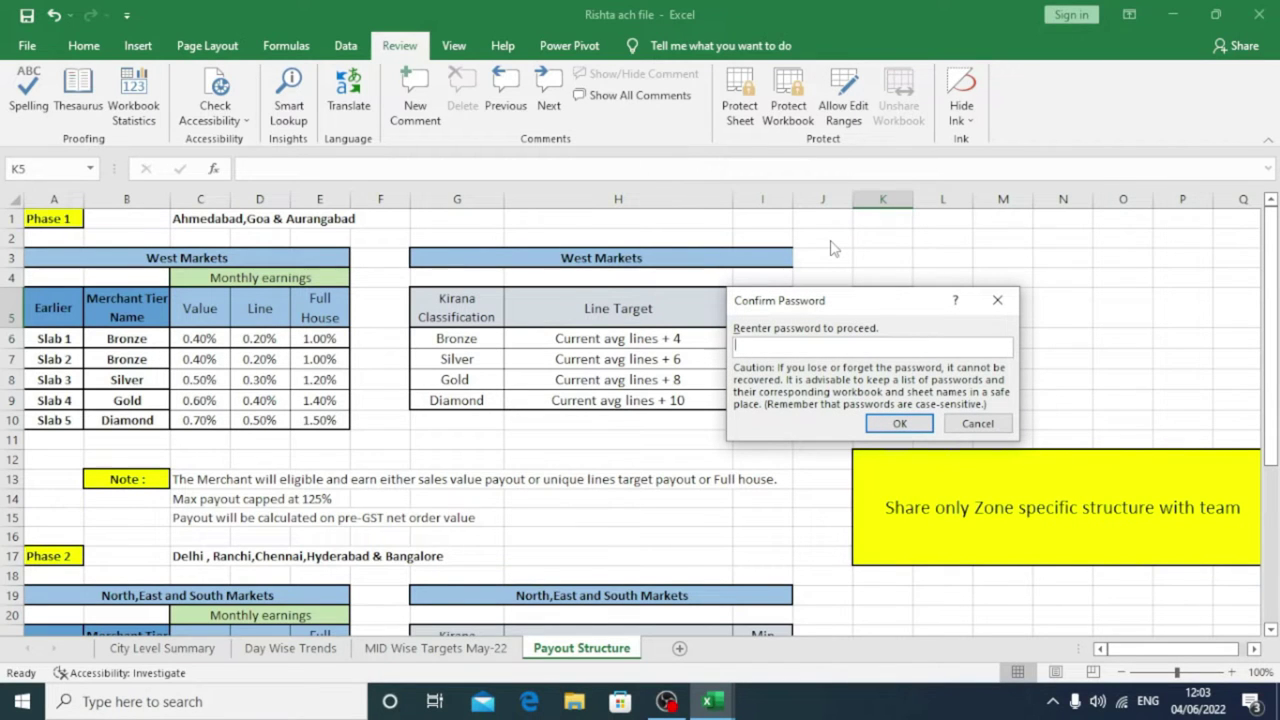
type("1")
key("Return")
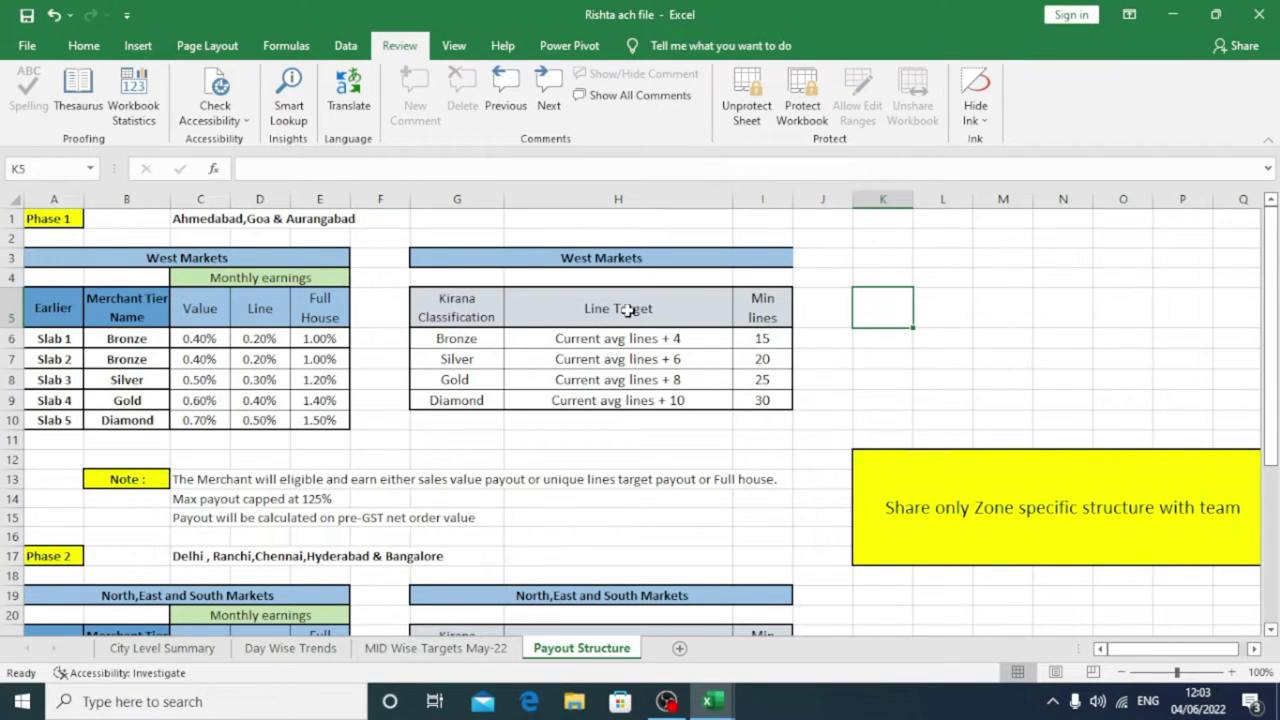
Try deleting the Gold cell G8 and dismiss the protected-sheet warning
left_click(450, 381)
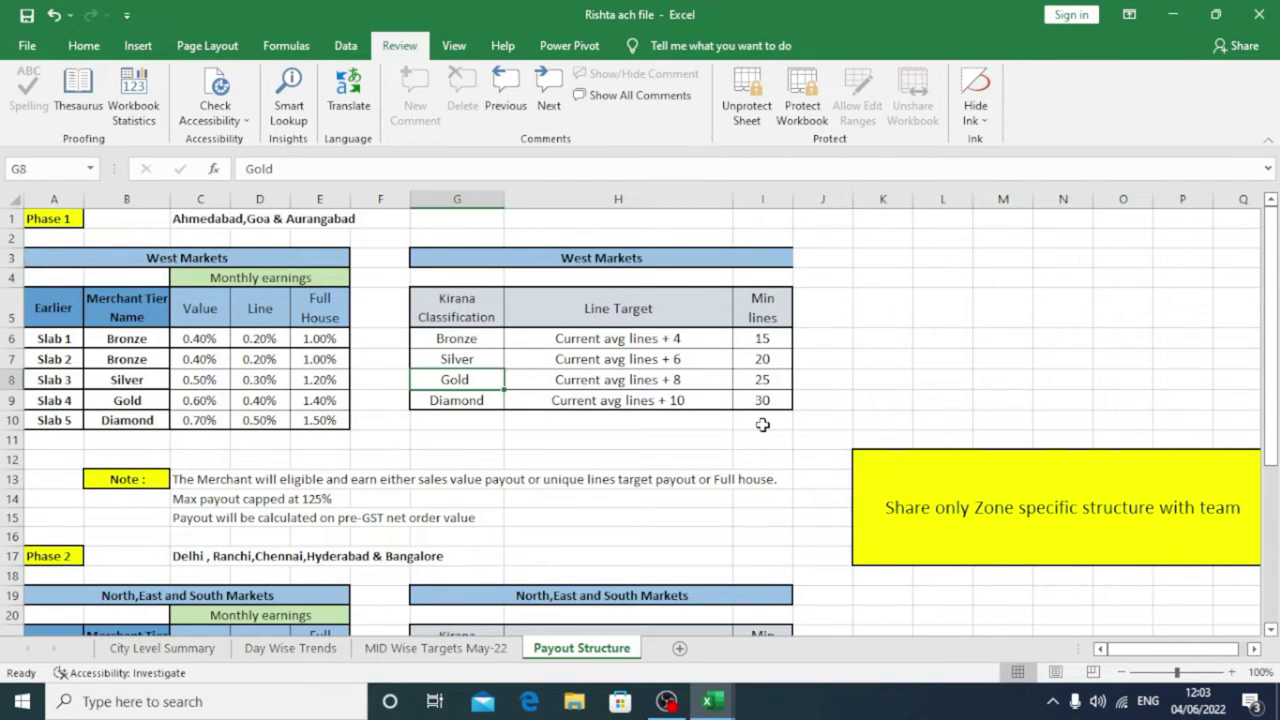
key("Delete")
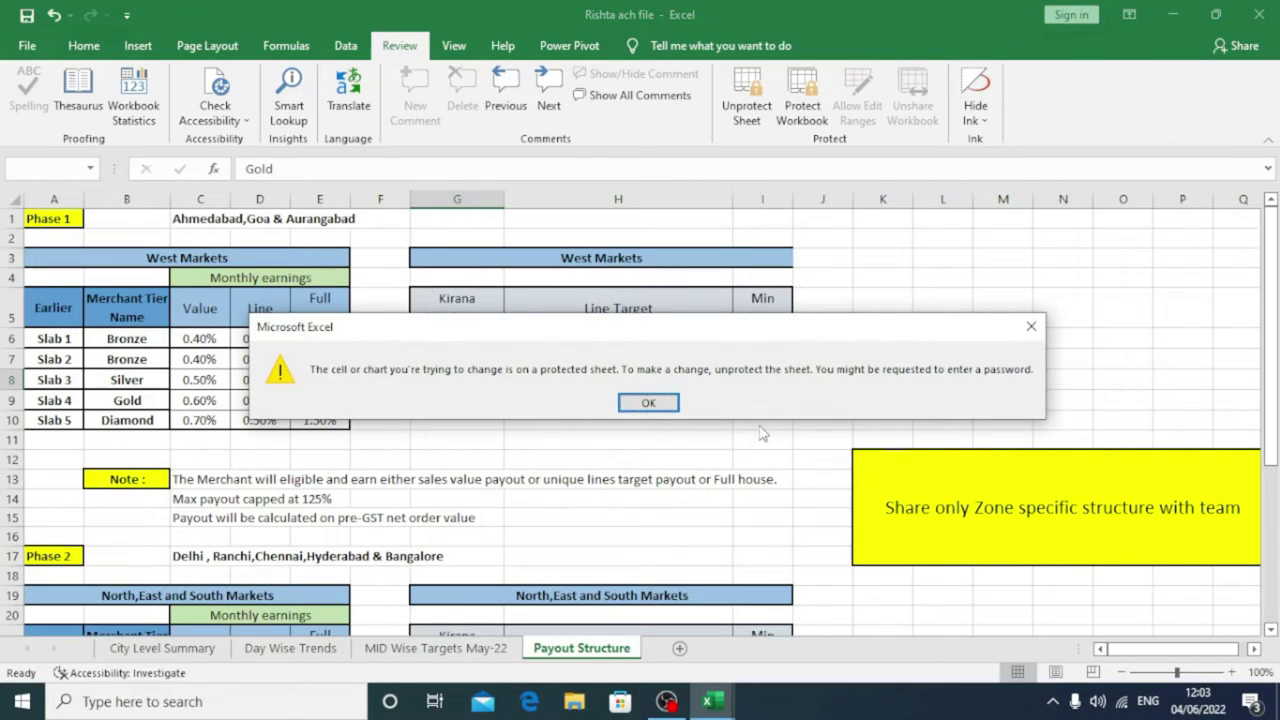
left_click(648, 403)
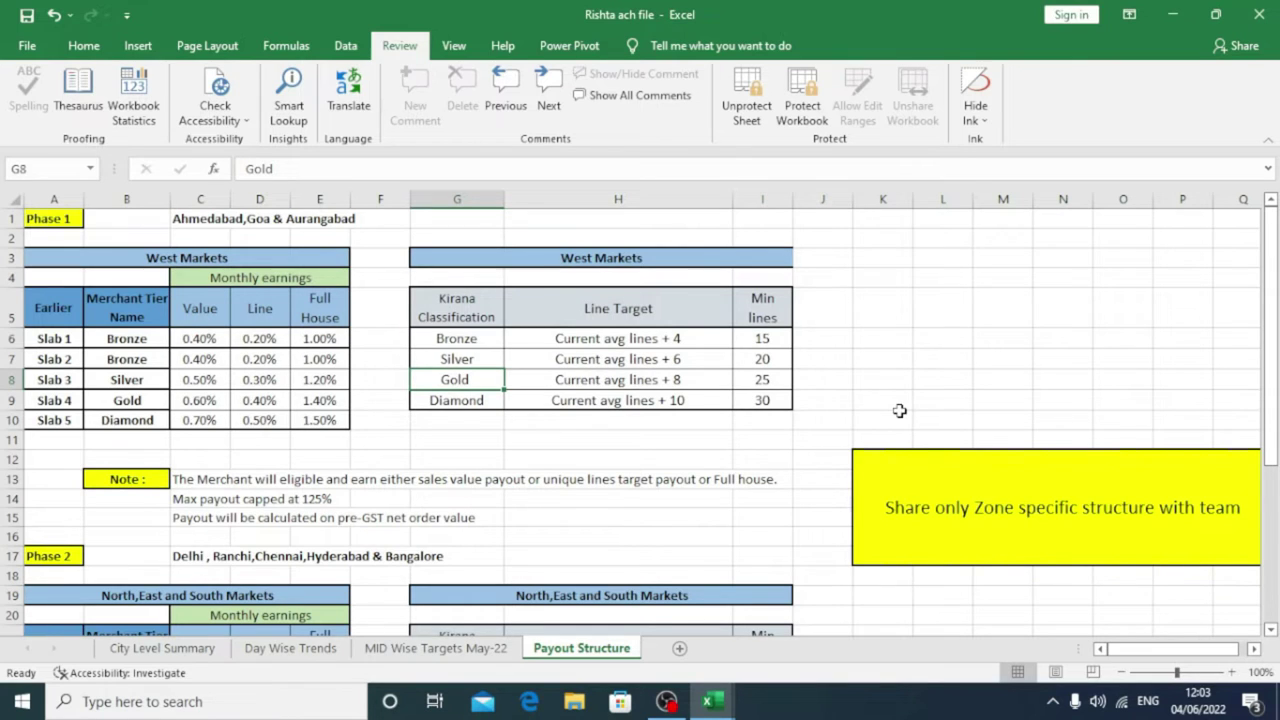
Select column K and insert a blank column there
left_click(886, 195)
left_click(883, 195)
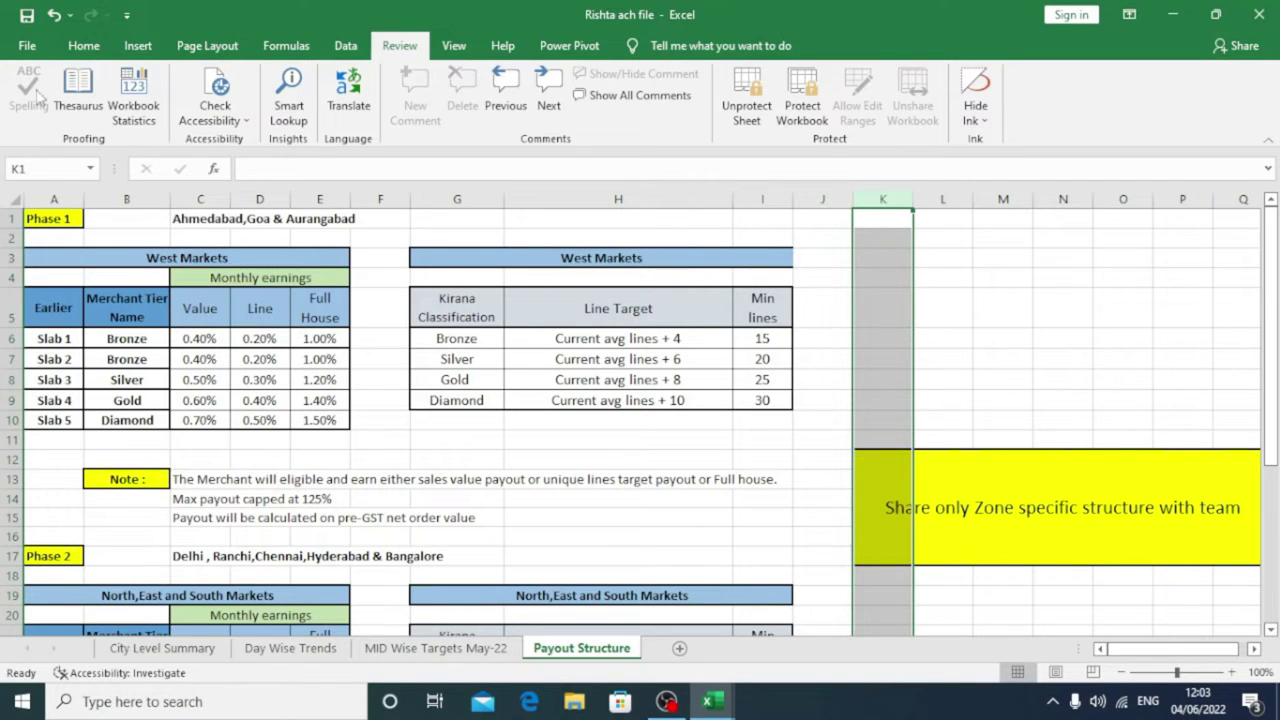
left_click(96, 48)
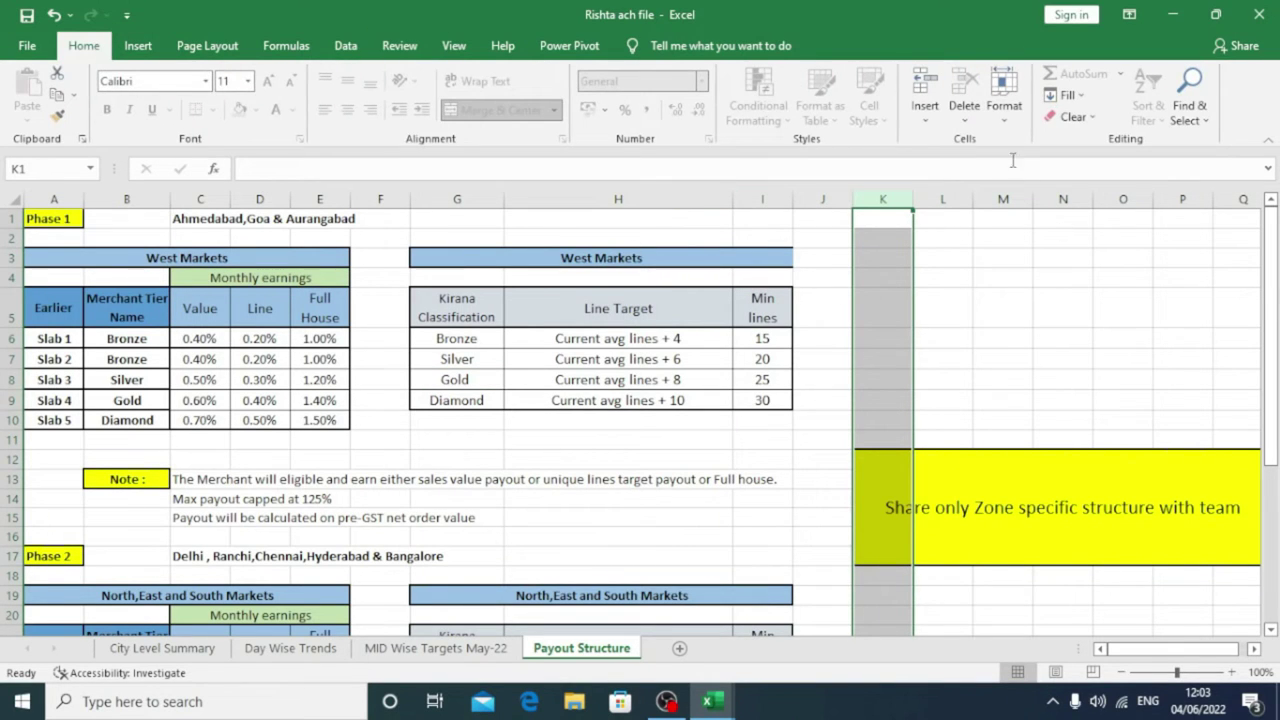
left_click(926, 108)
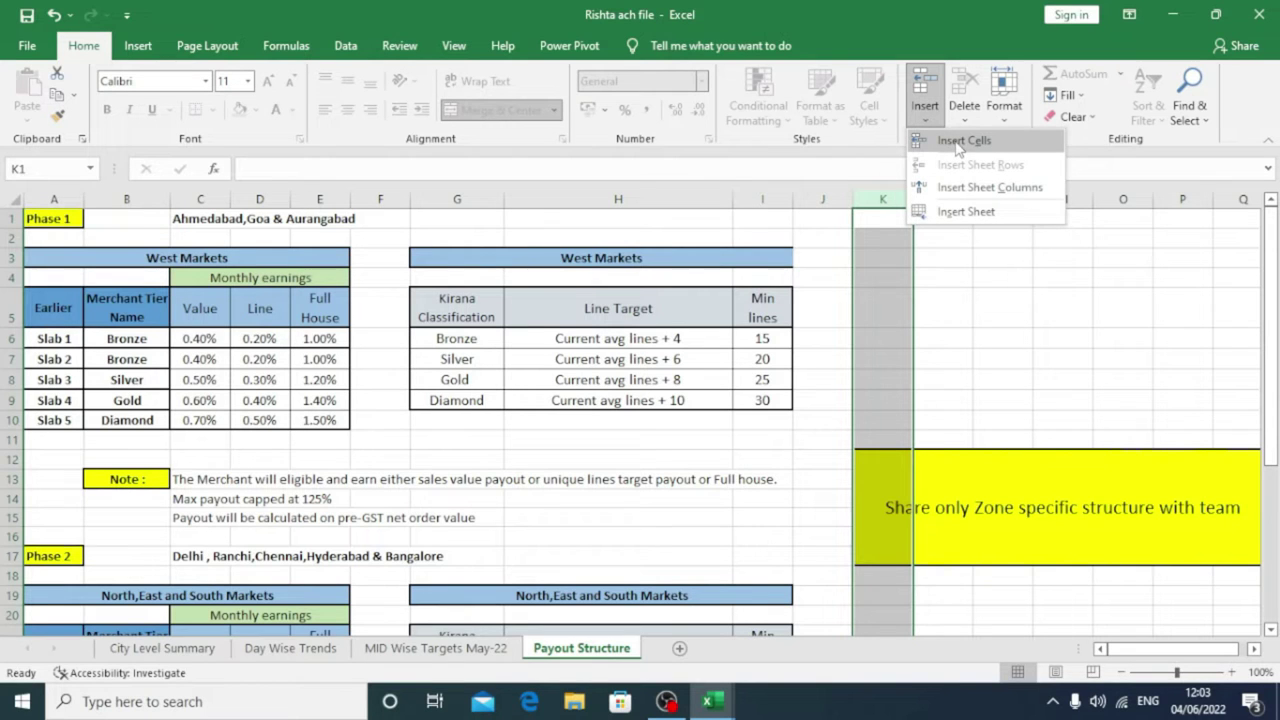
left_click(964, 141)
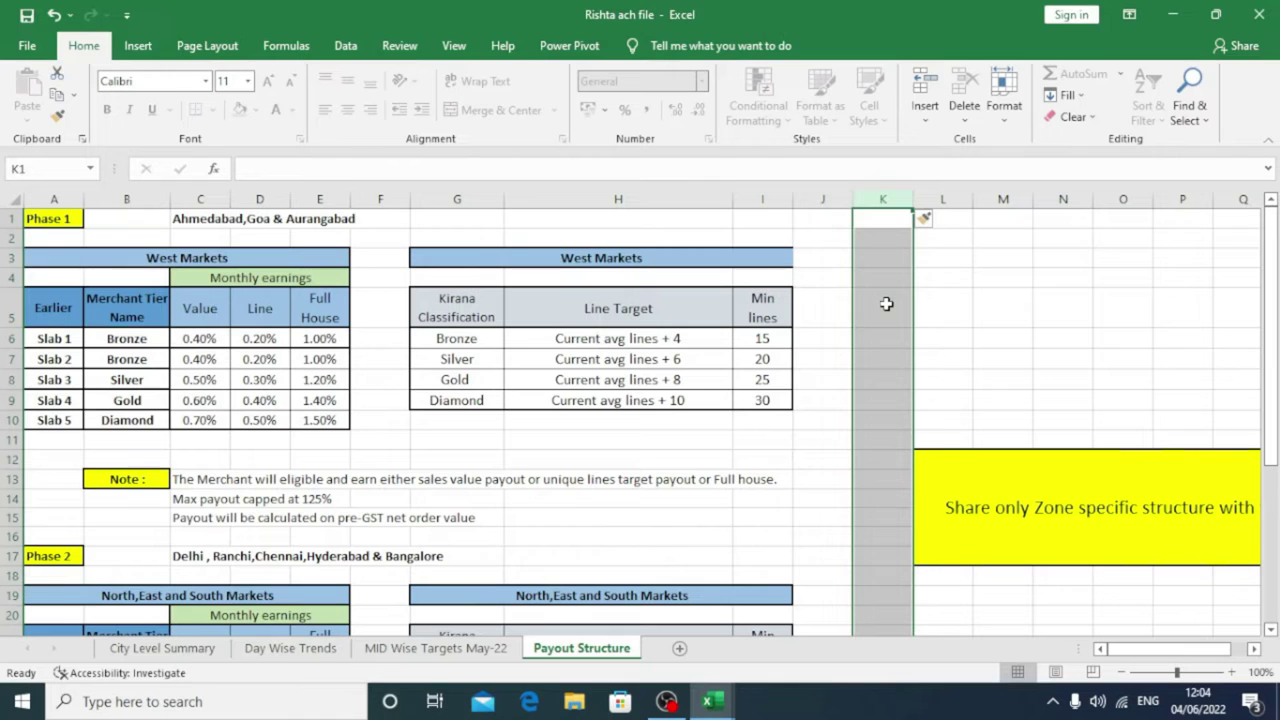
Unprotect the Payout Structure sheet by entering its password
left_click(400, 46)
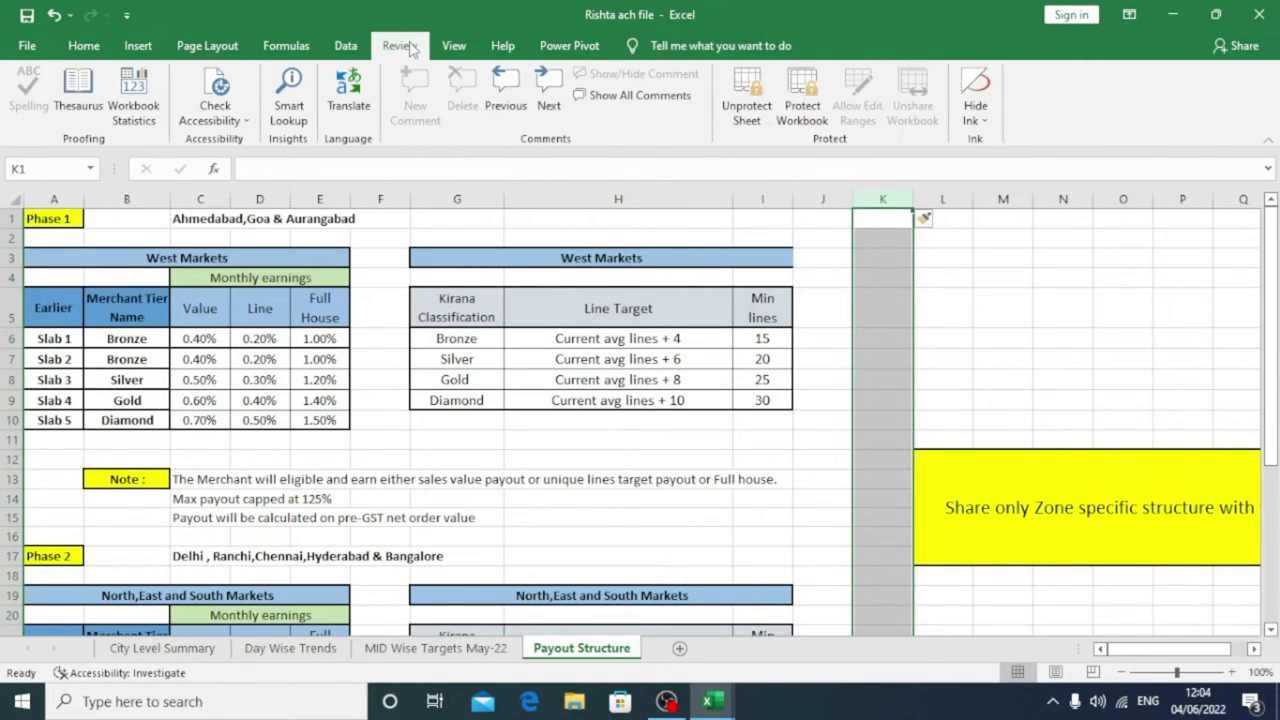
left_click(750, 112)
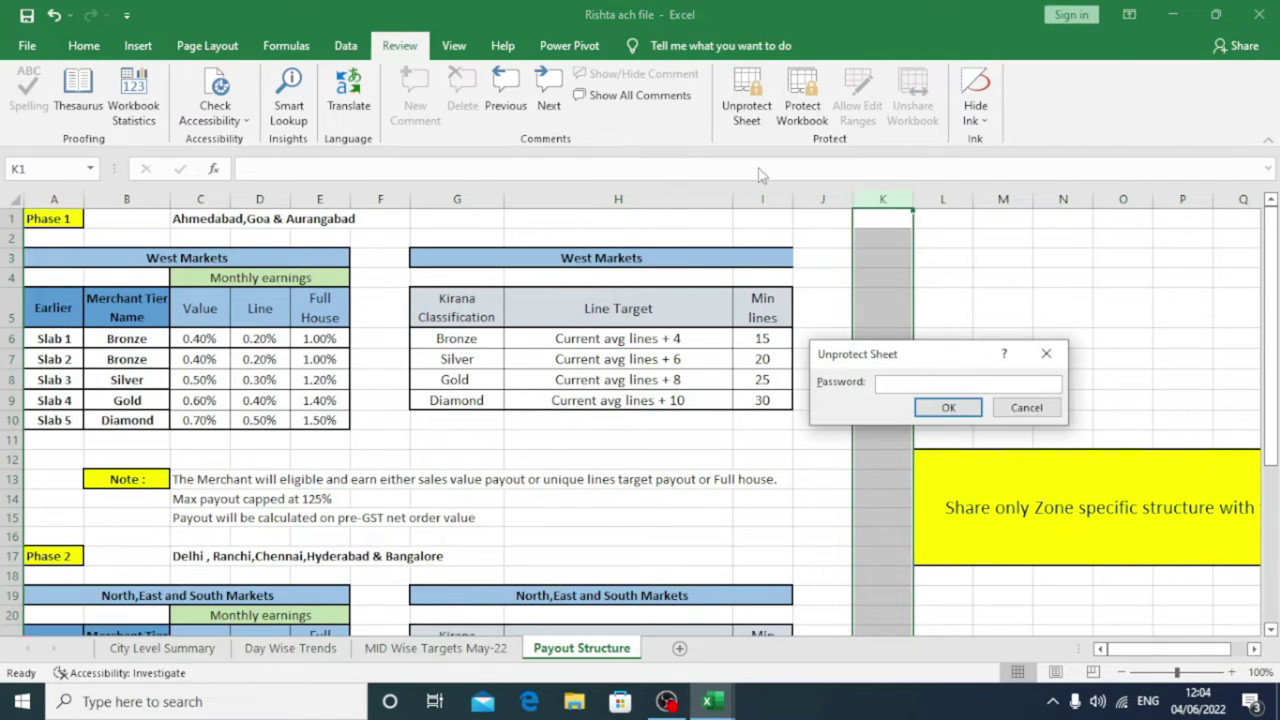
type("1")
key("Return")
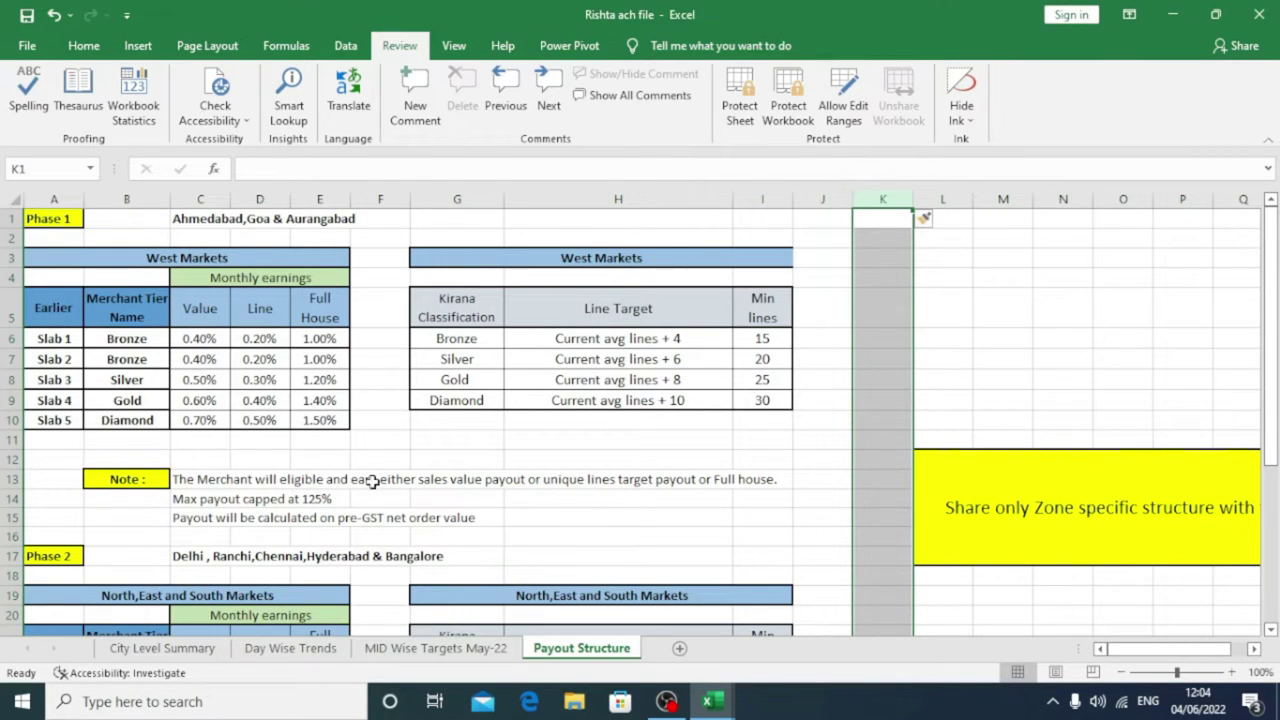
Test typing 'rfwer' in K9, then discard the entry
left_click(902, 392)
type("rfwer")
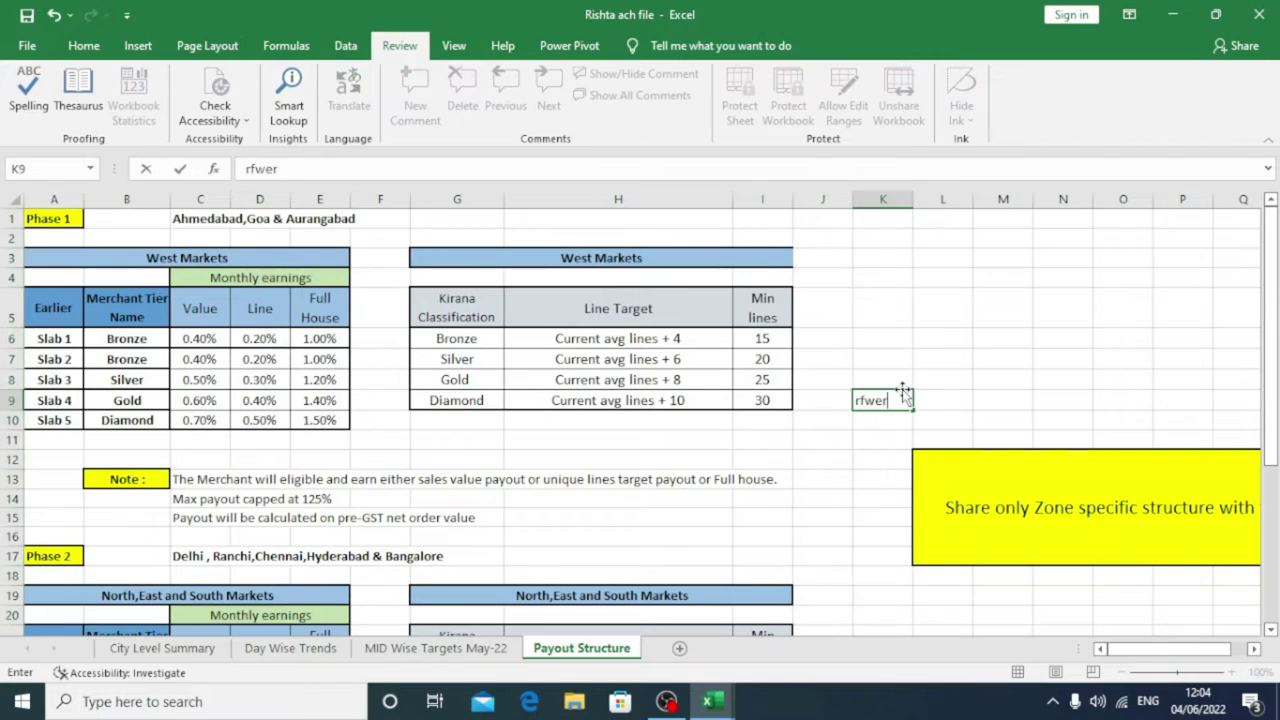
key("Escape")
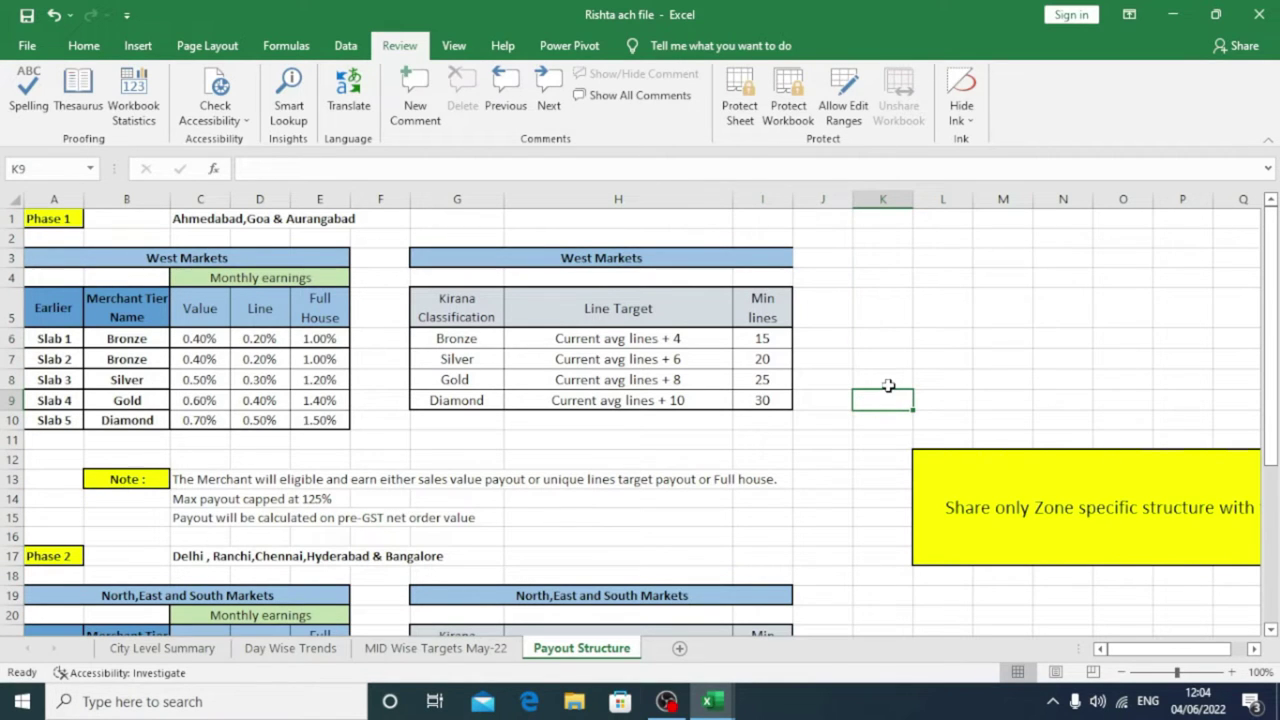
left_click(788, 120)
left_click(162, 650)
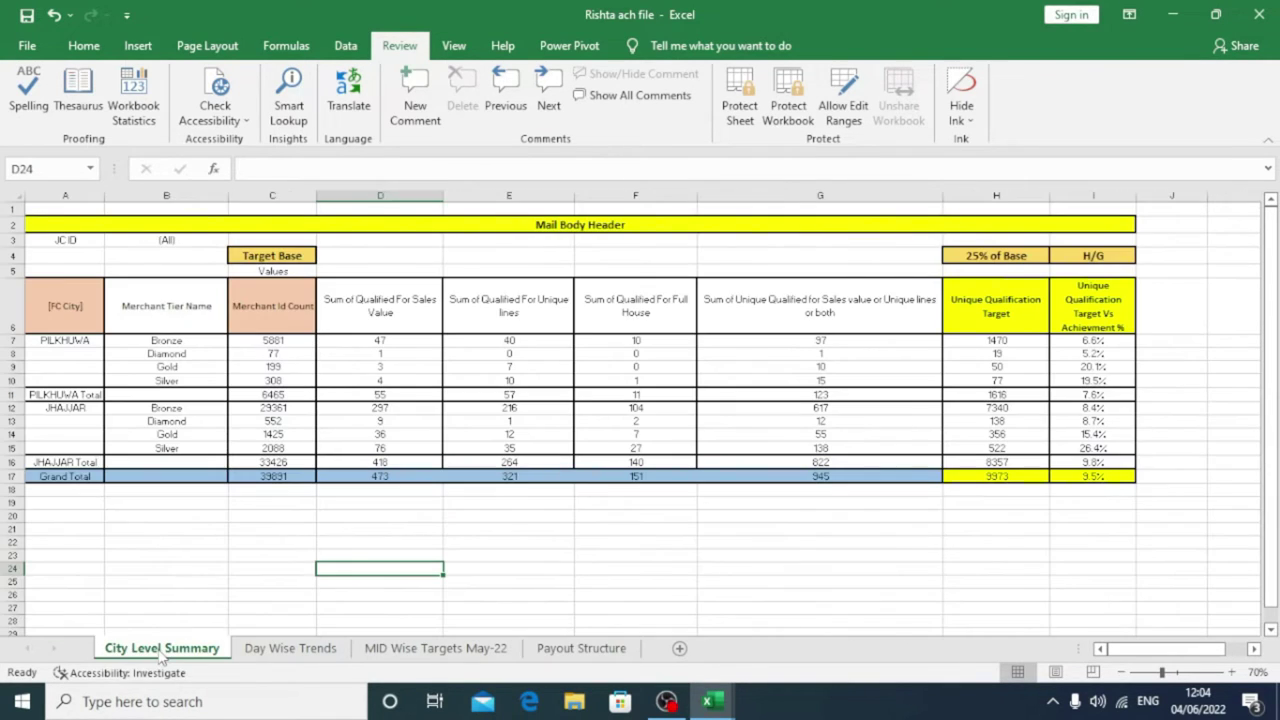
left_click(325, 652)
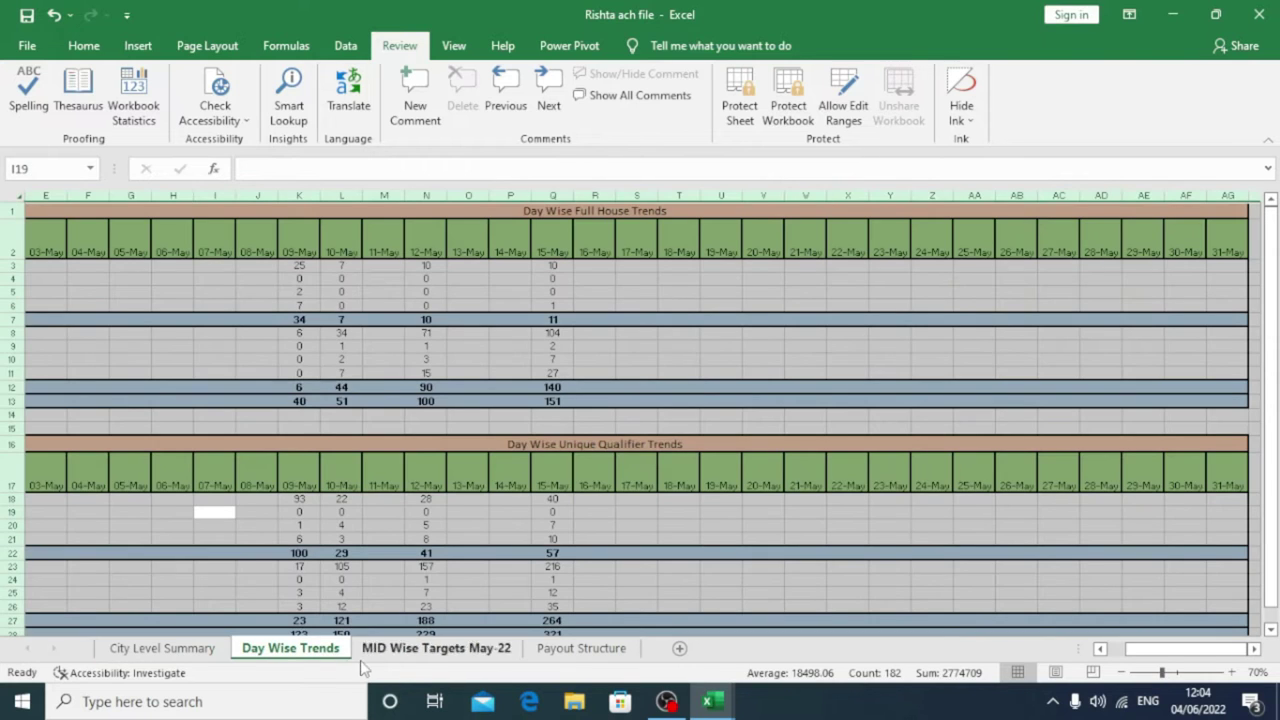
left_click(440, 650)
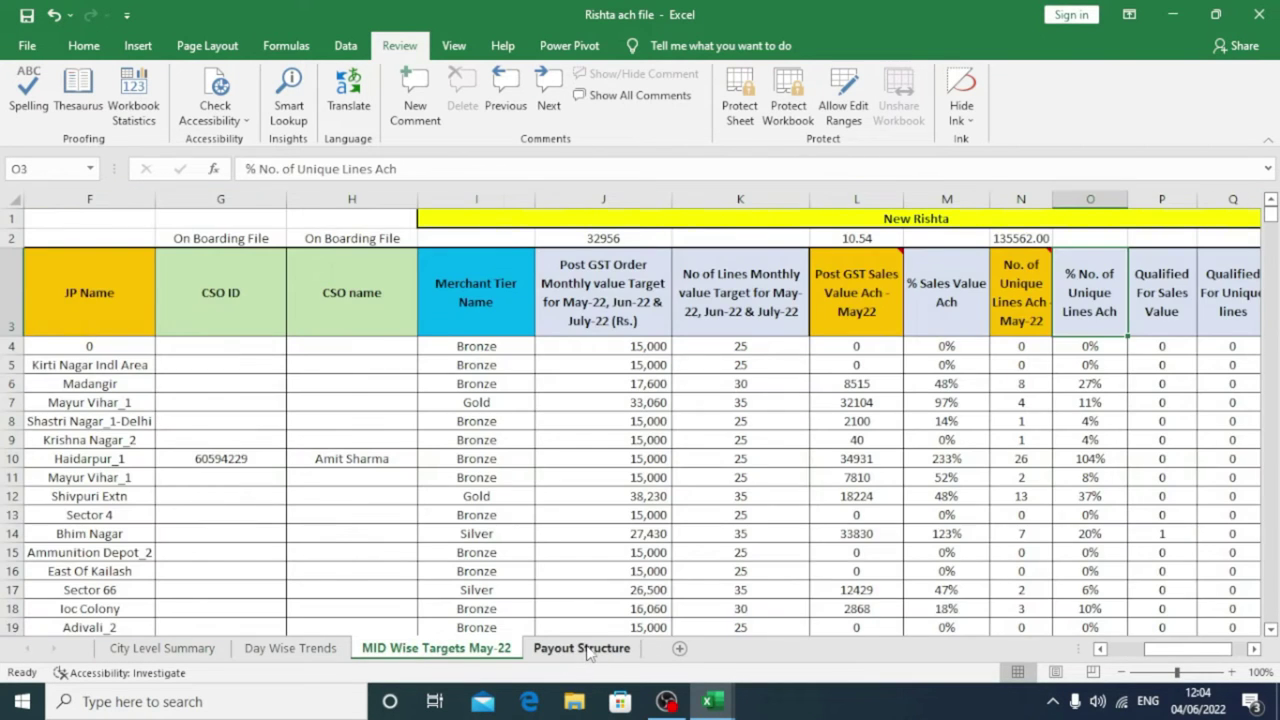
left_click(585, 650)
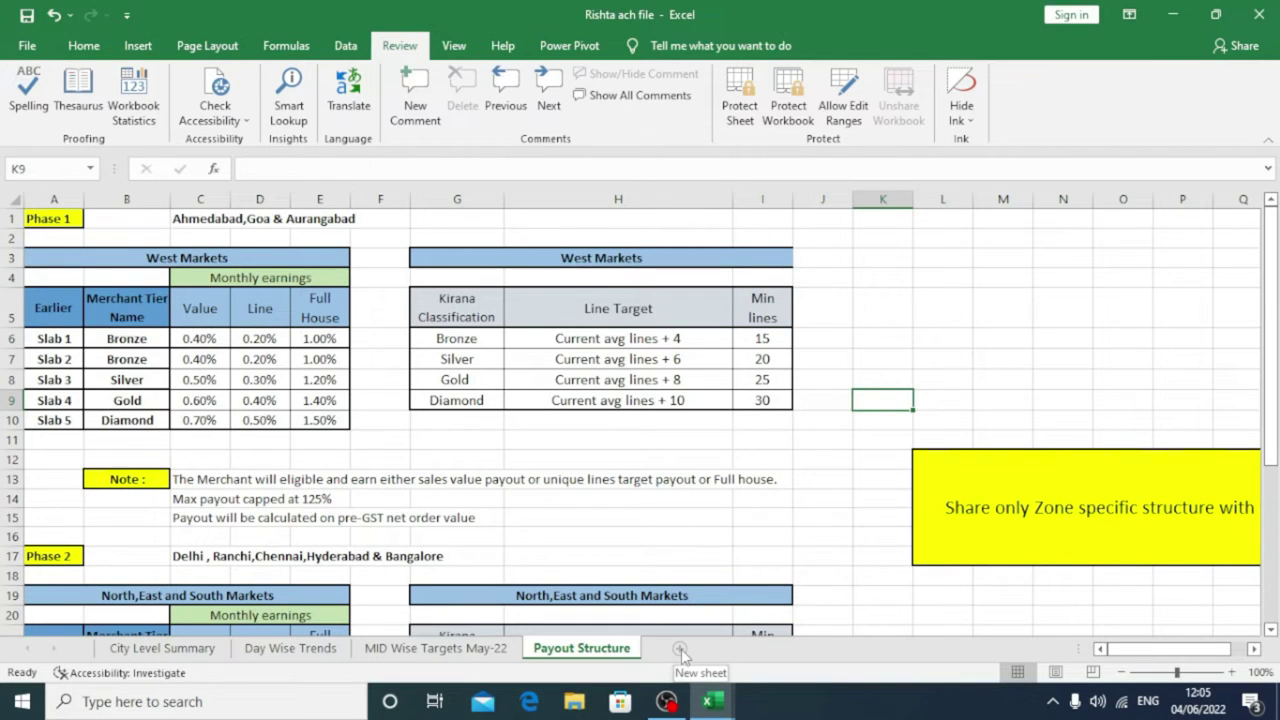
Delete the empty Sheet1 tab
left_click(680, 650)
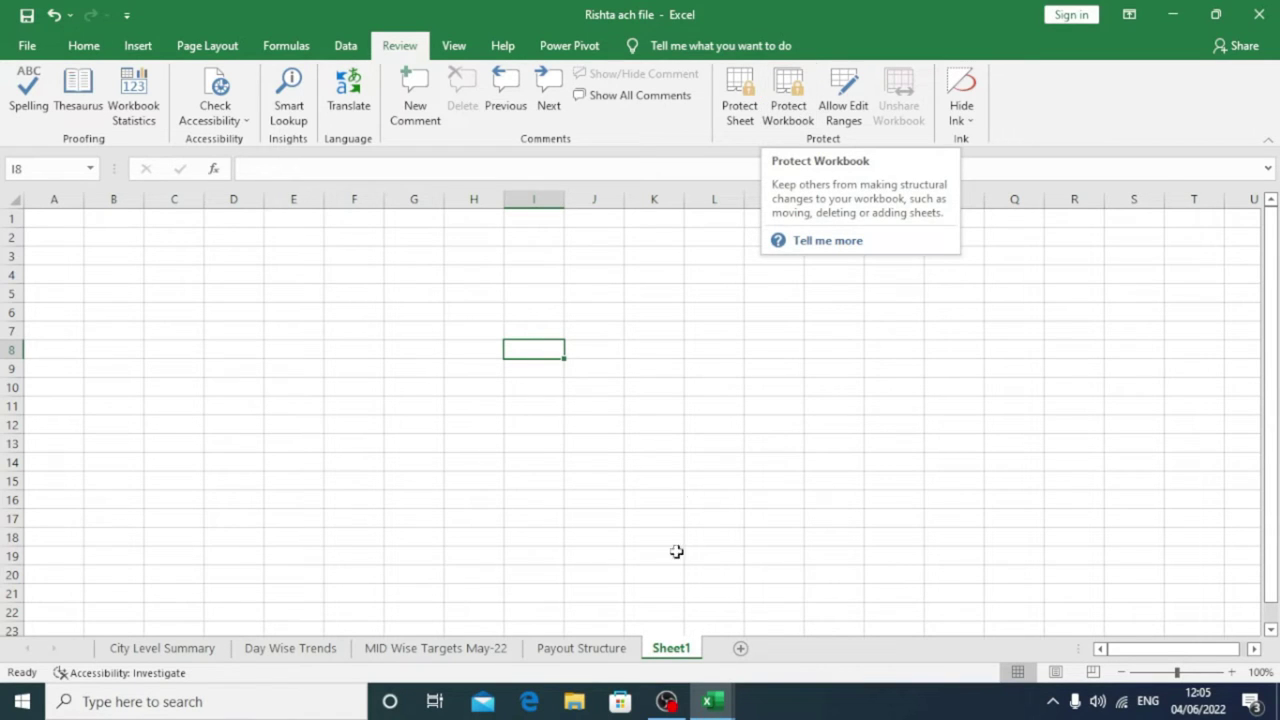
right_click(668, 650)
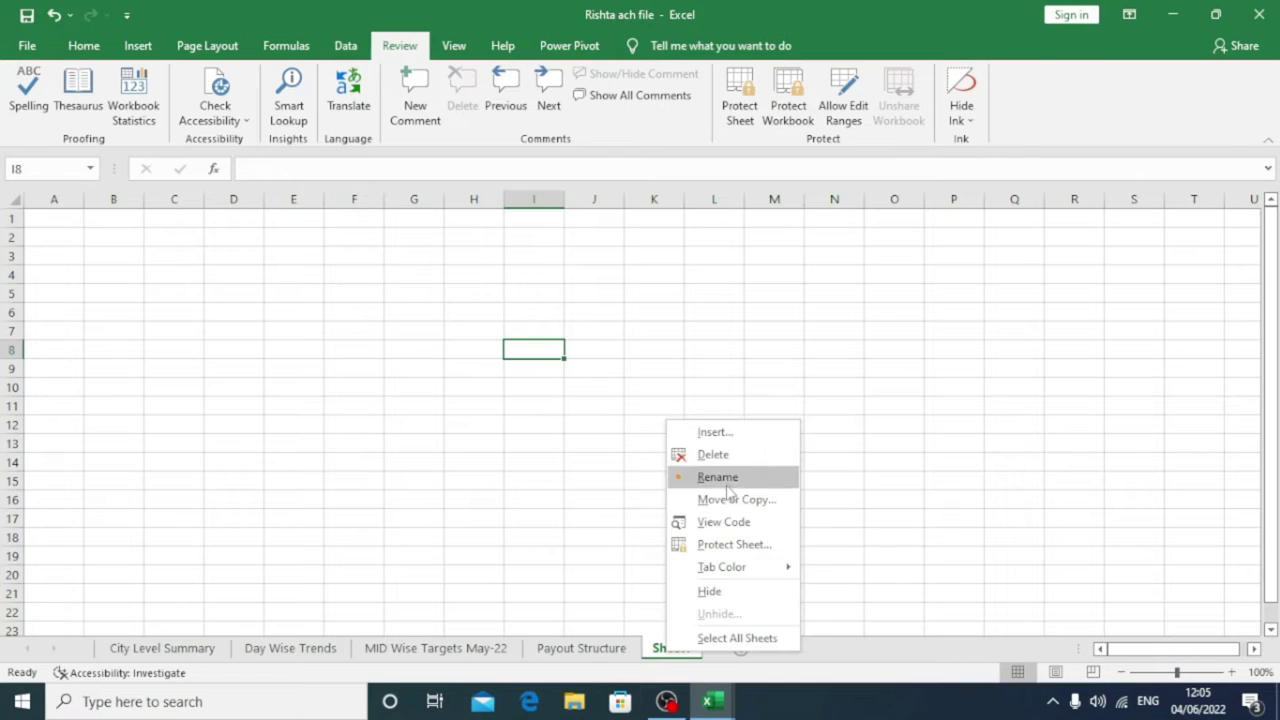
left_click(723, 452)
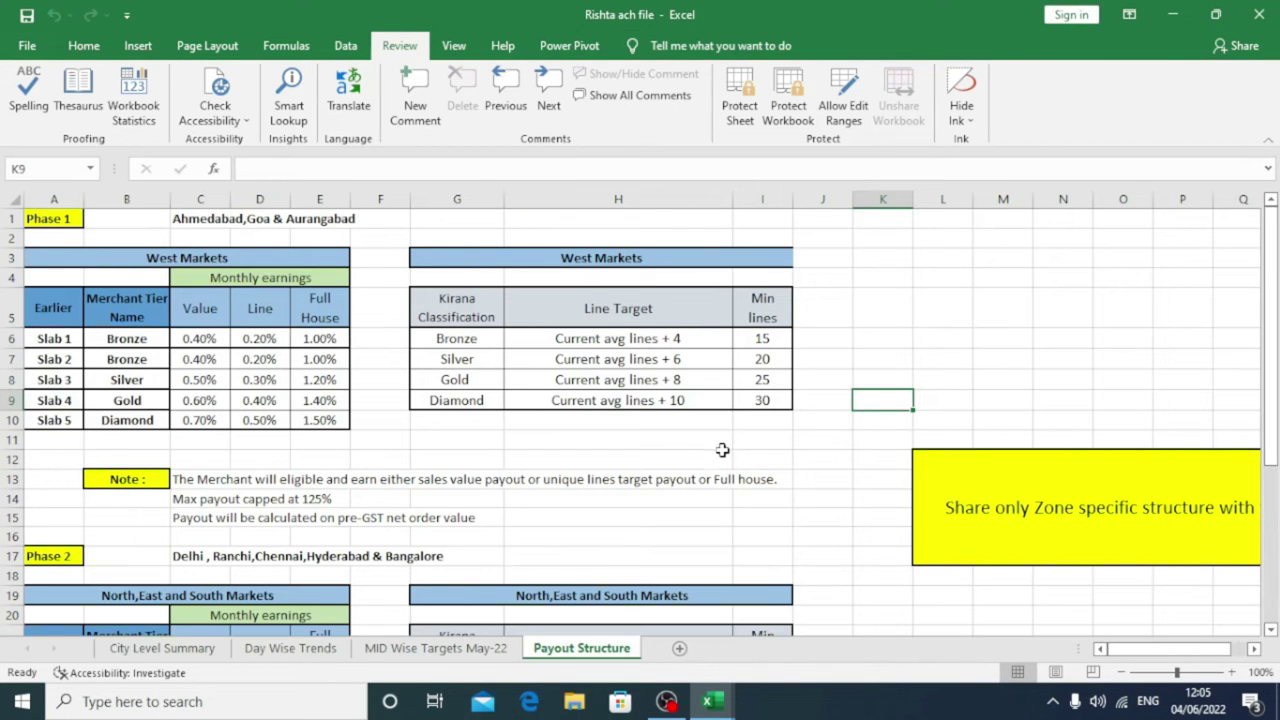
Protect the workbook structure with a password, confirming it
left_click(797, 105)
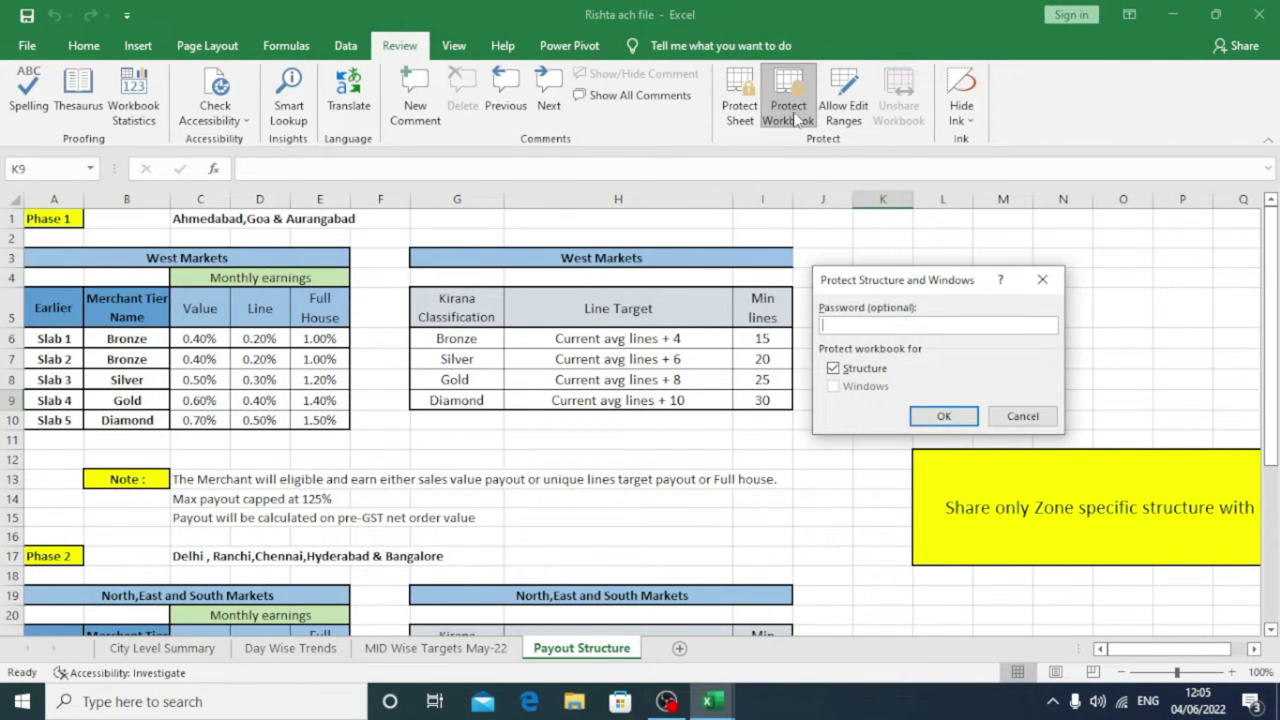
left_click_drag(868, 280, 828, 262)
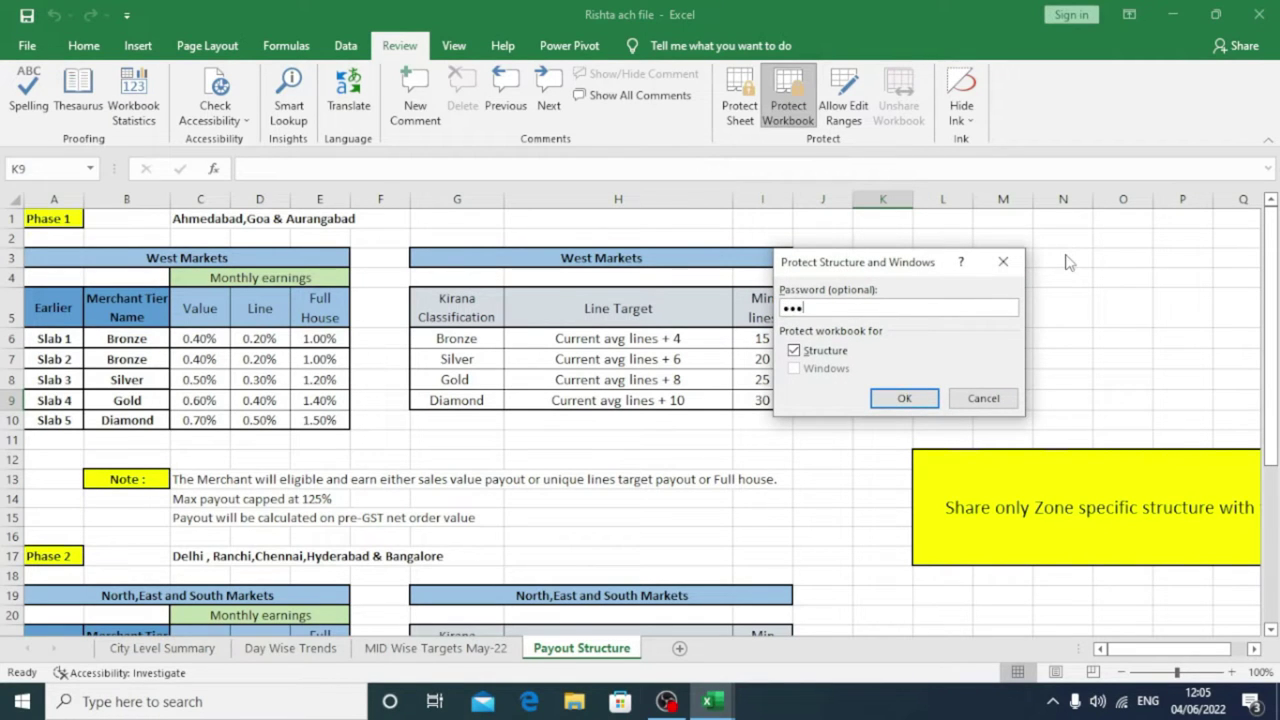
key("Return")
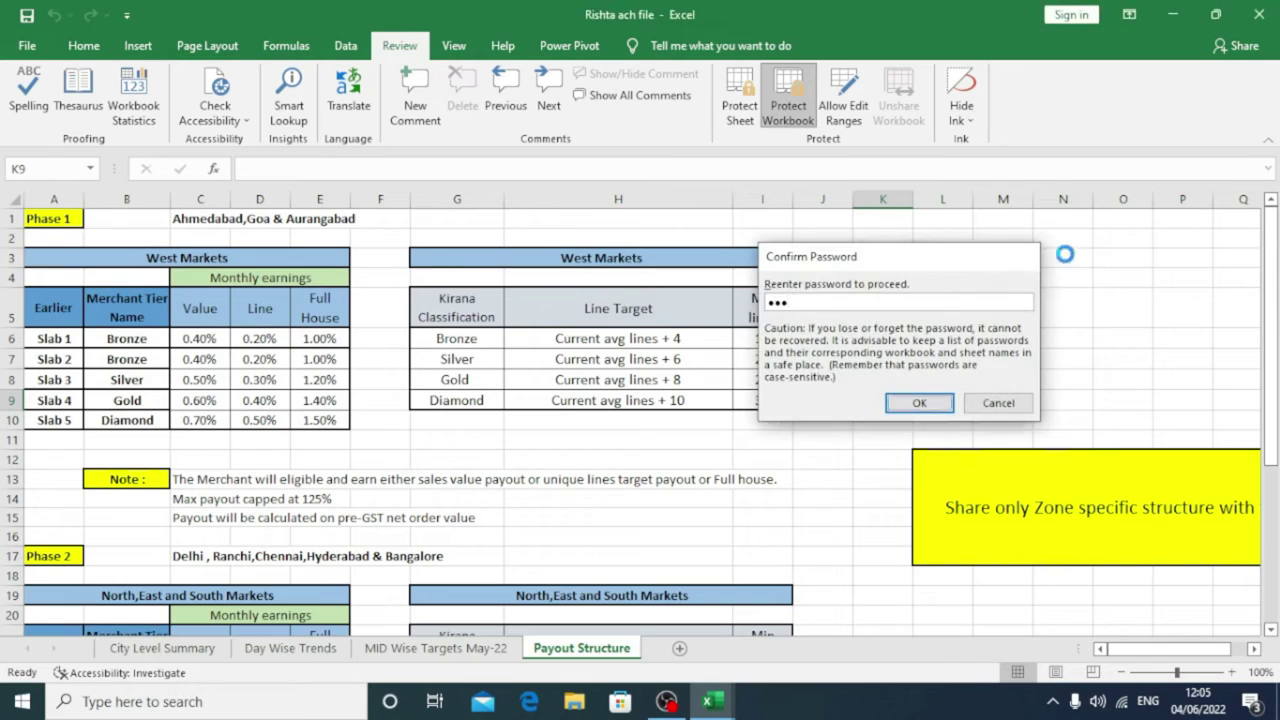
key("Return")
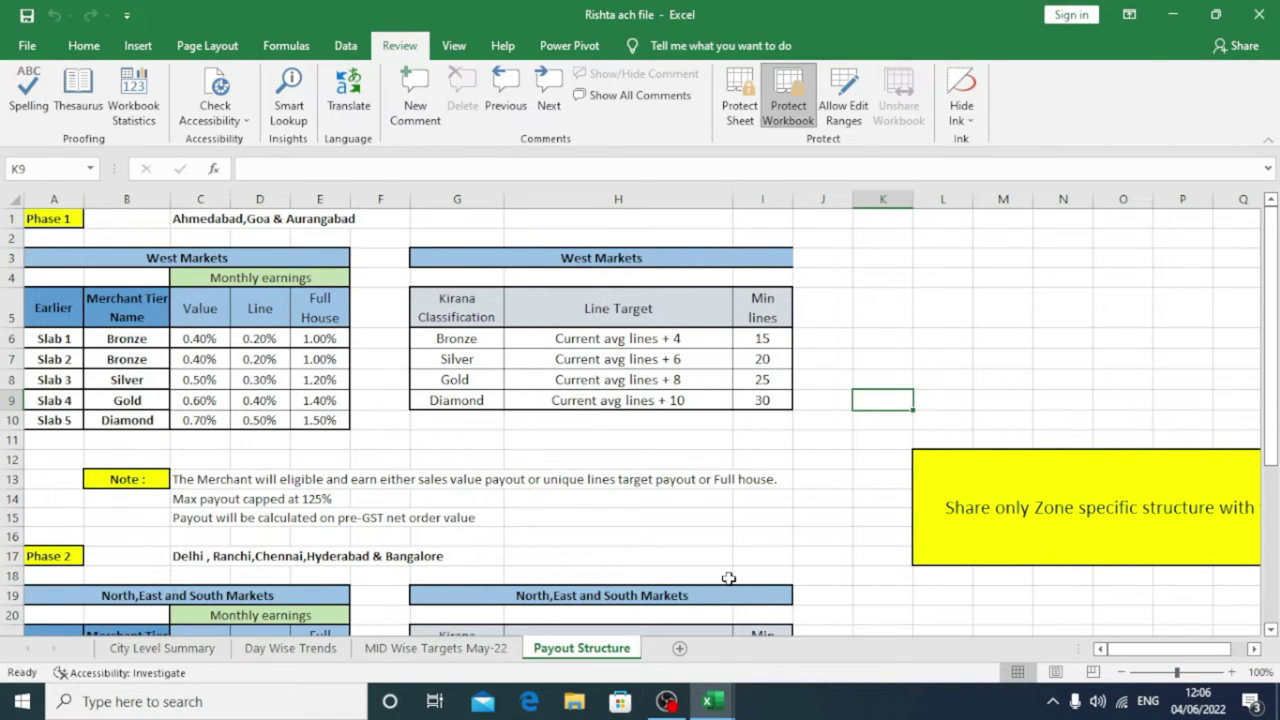
Unprotect the workbook with its password and select the Kirana table G5:I9
left_click(792, 96)
key("Return")
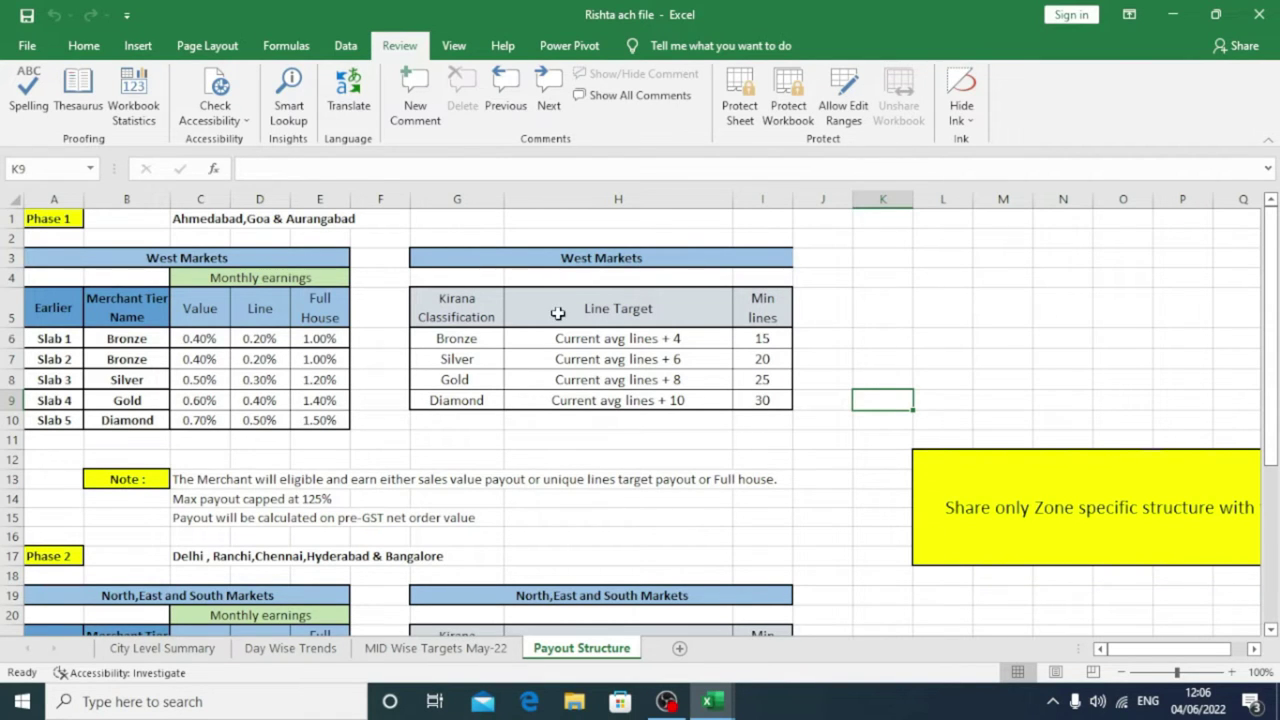
mouse_move(436, 300)
left_mouse_down()
mouse_move(672, 389)
mouse_move(750, 404)
left_mouse_up()
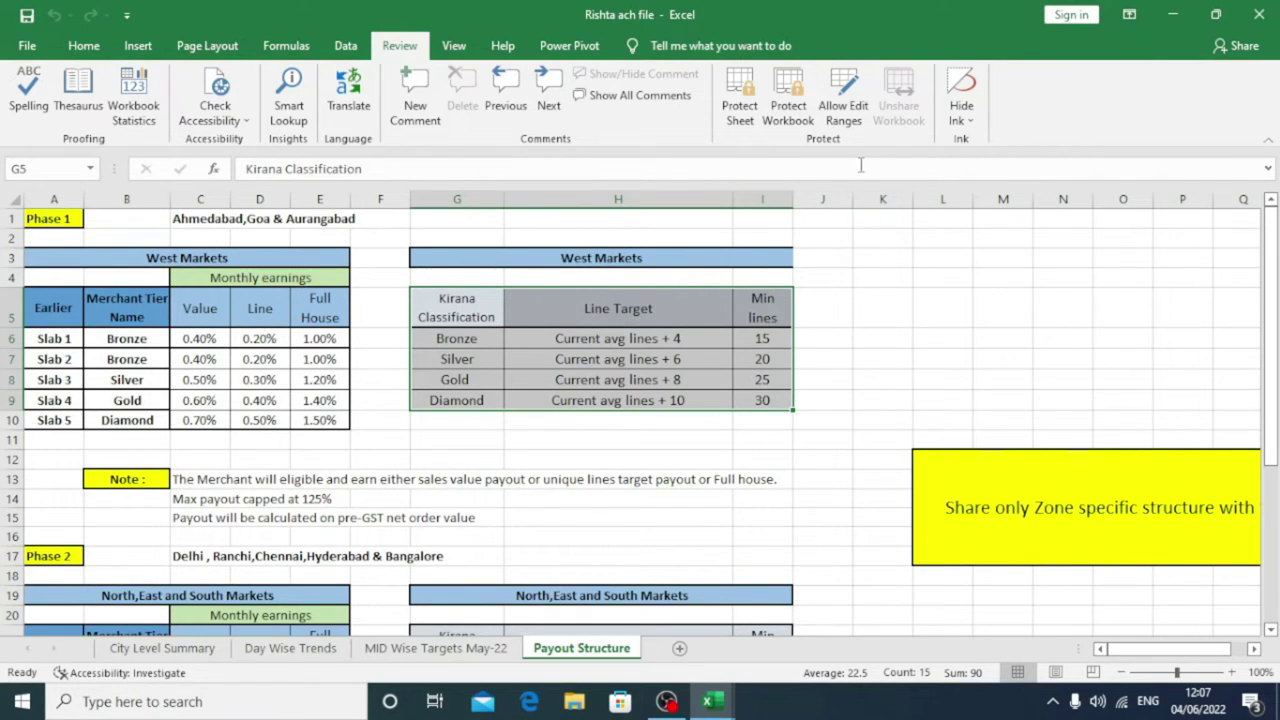
Create an editable range titled Edit on $G$5:$I$9 with a confirmed range password
left_click(845, 118)
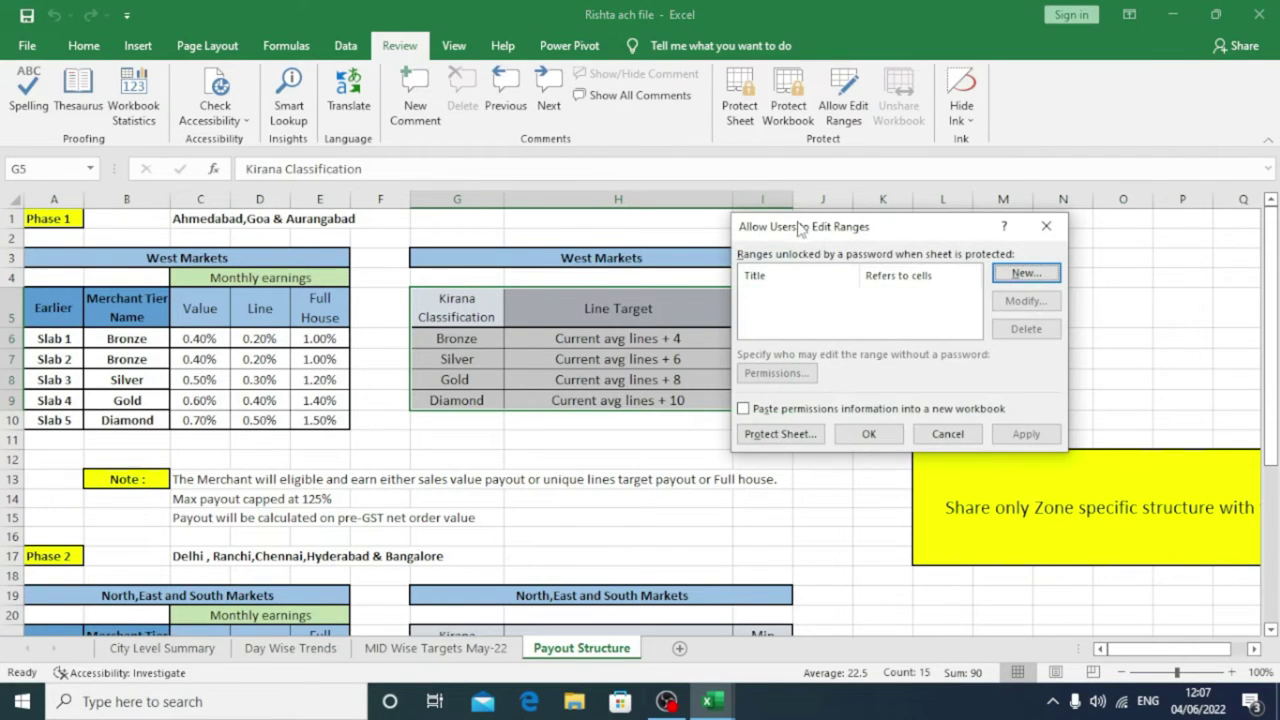
left_click_drag(797, 233, 792, 245)
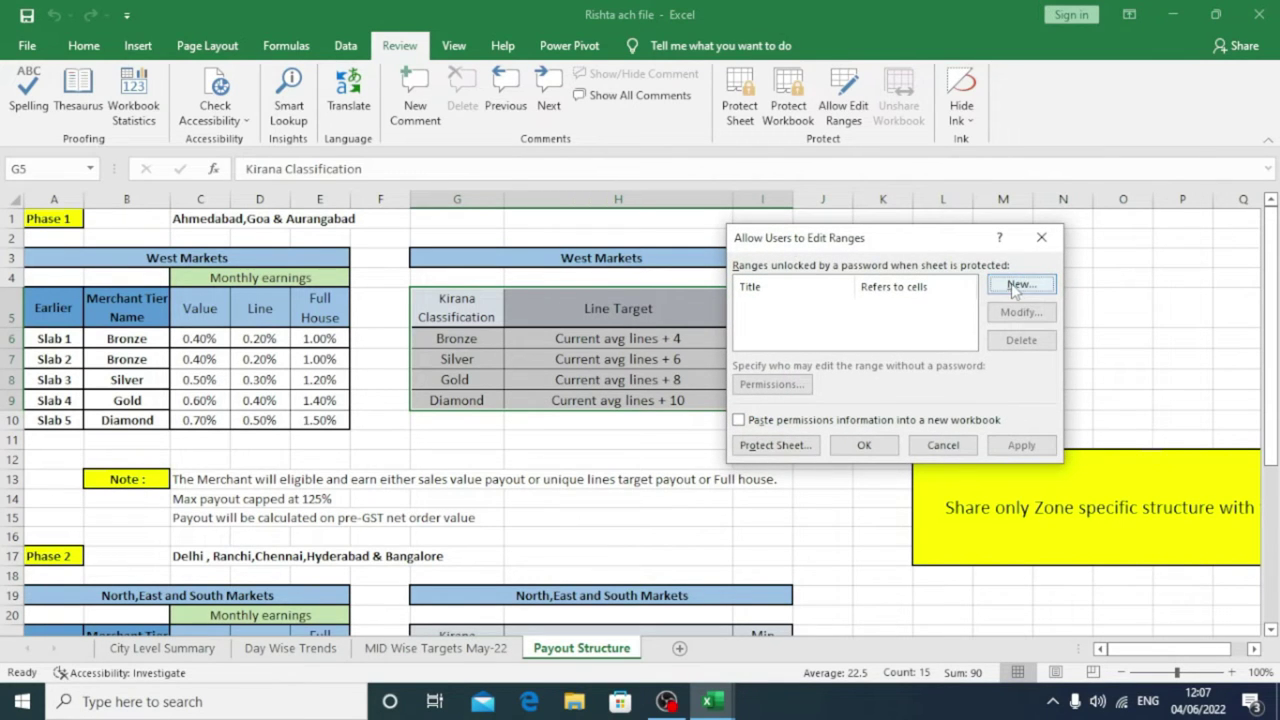
left_click(1016, 287)
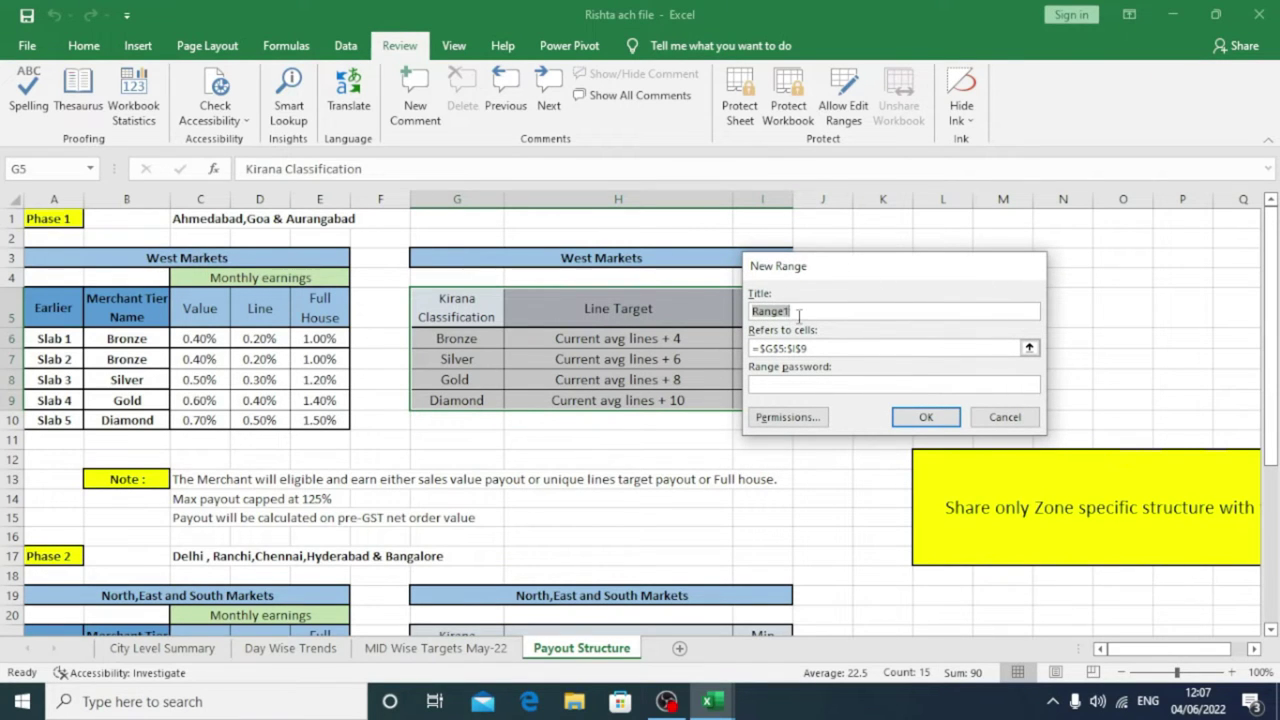
left_click_drag(850, 268, 944, 238)
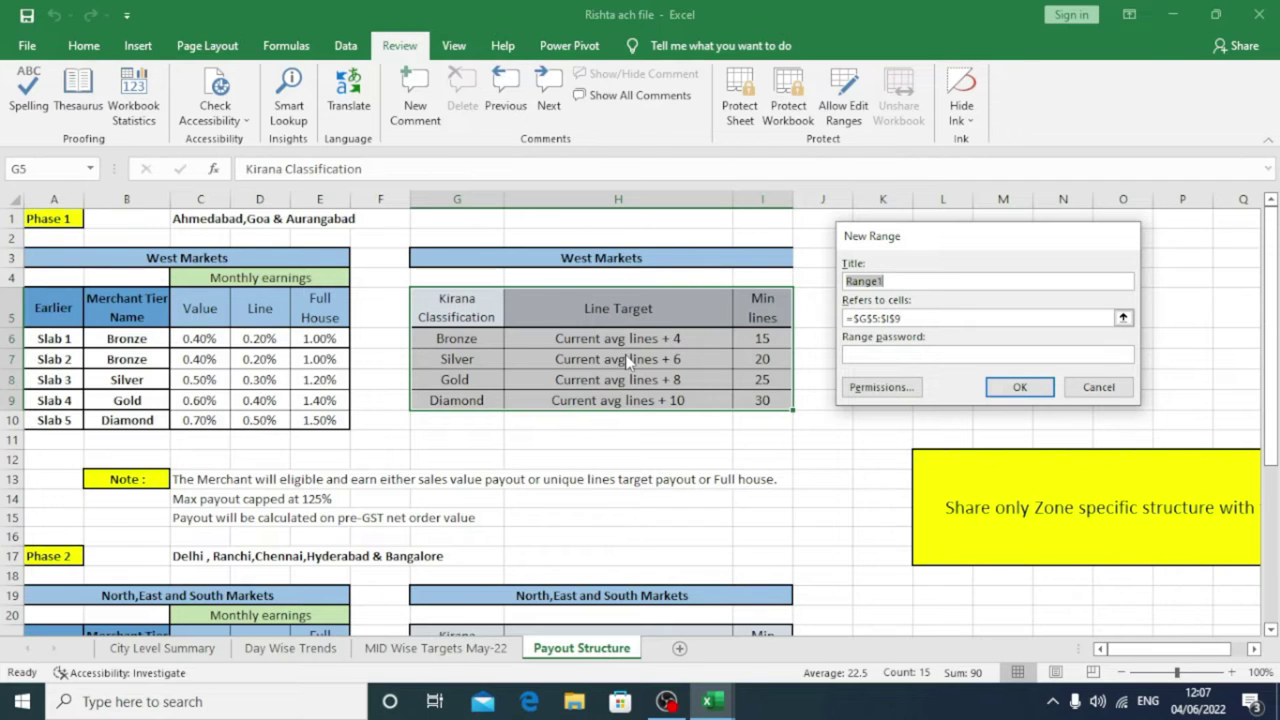
key("BackSpace")
type("Edit")
left_click(1100, 318)
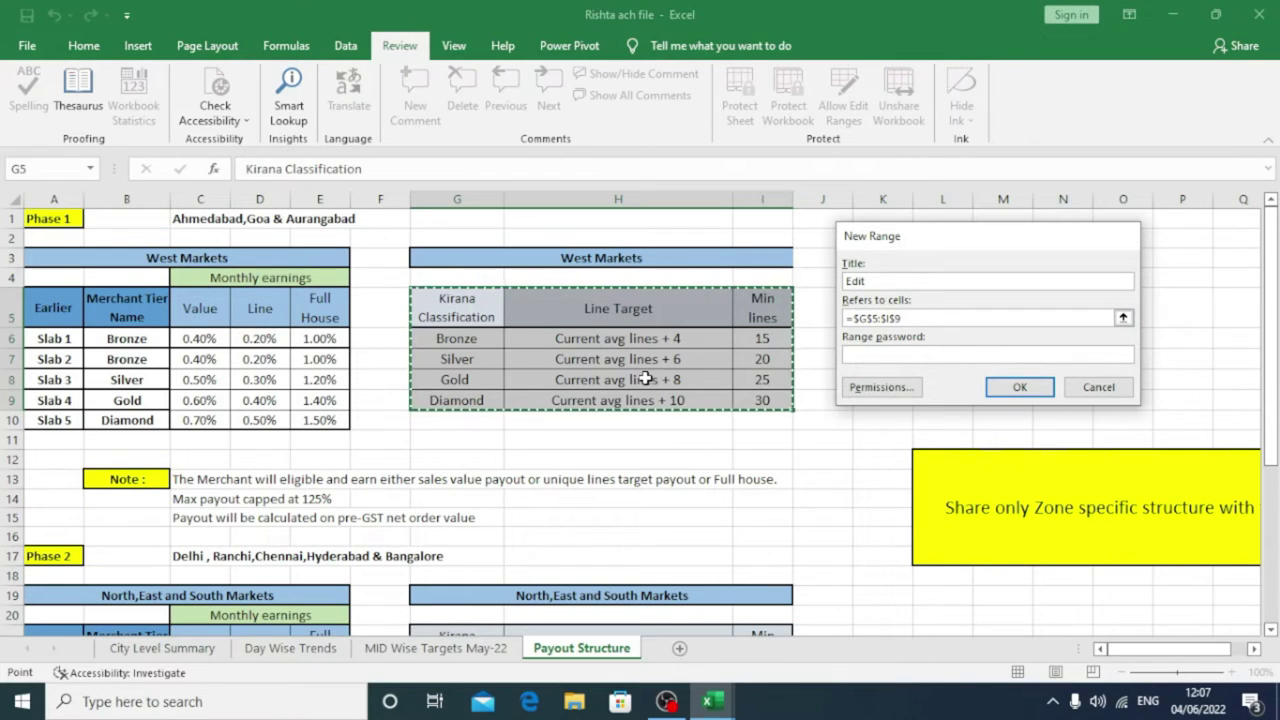
left_click(876, 355)
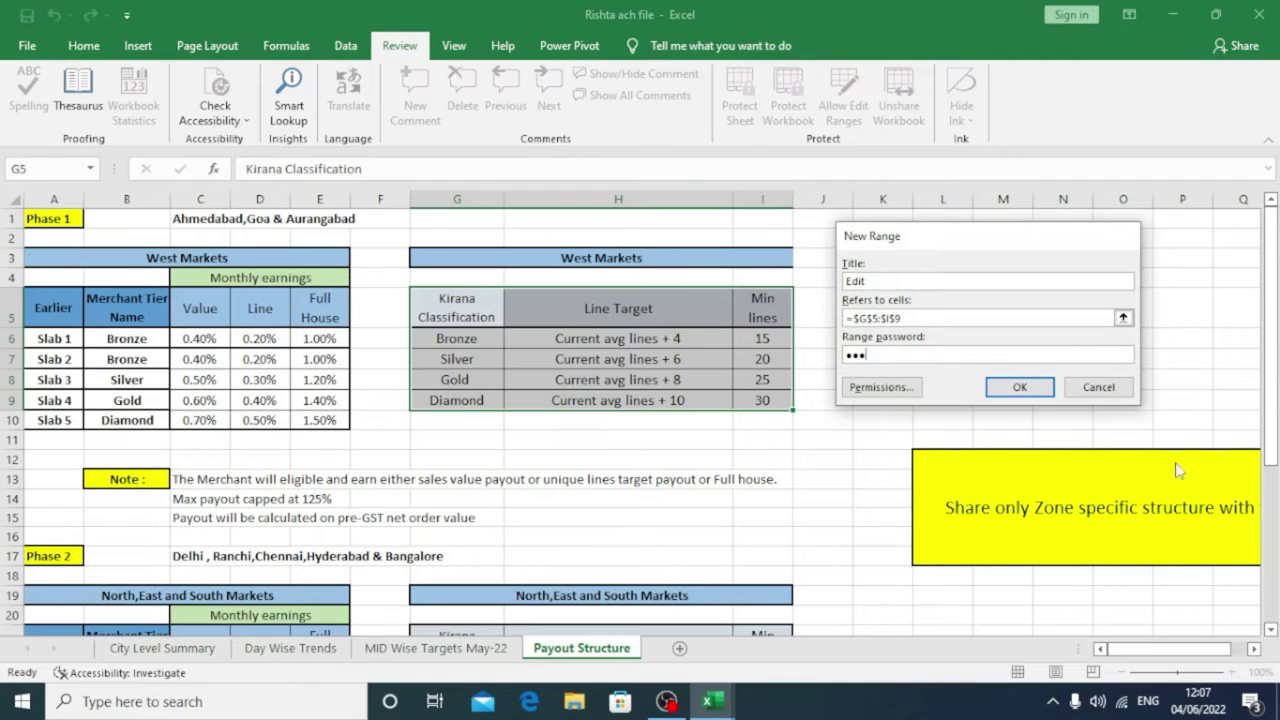
left_click(1020, 388)
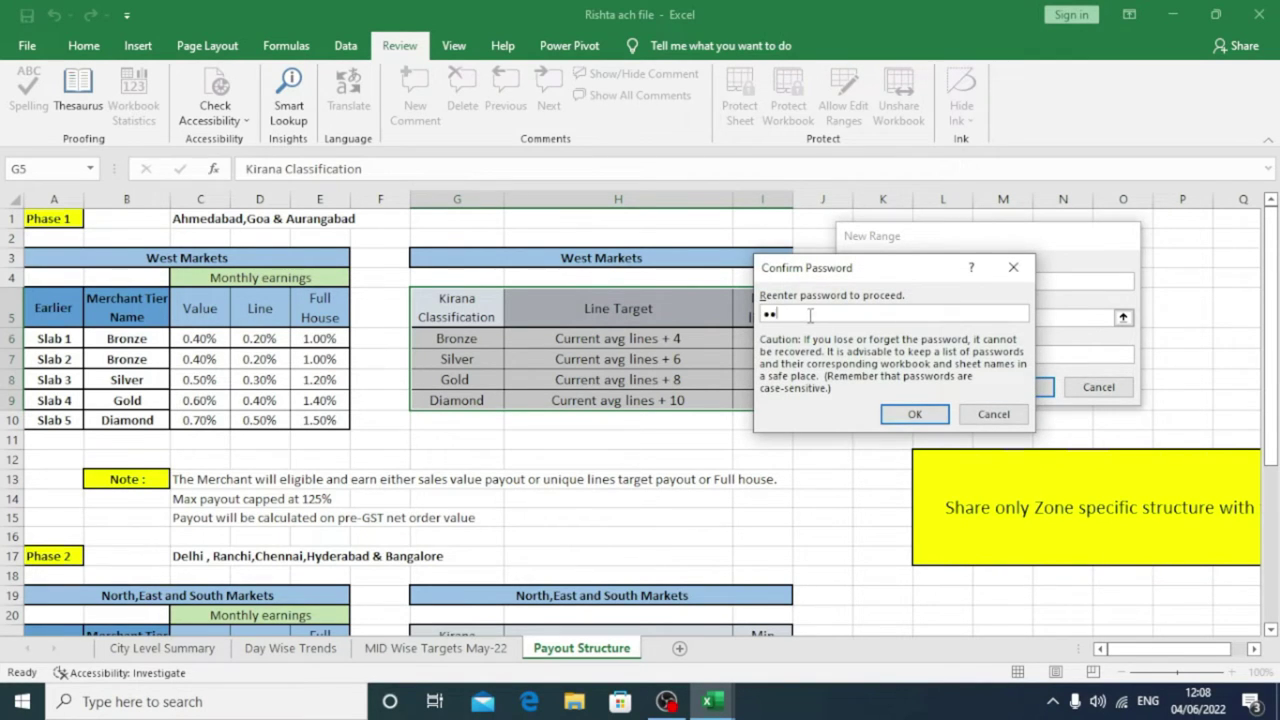
left_click(905, 415)
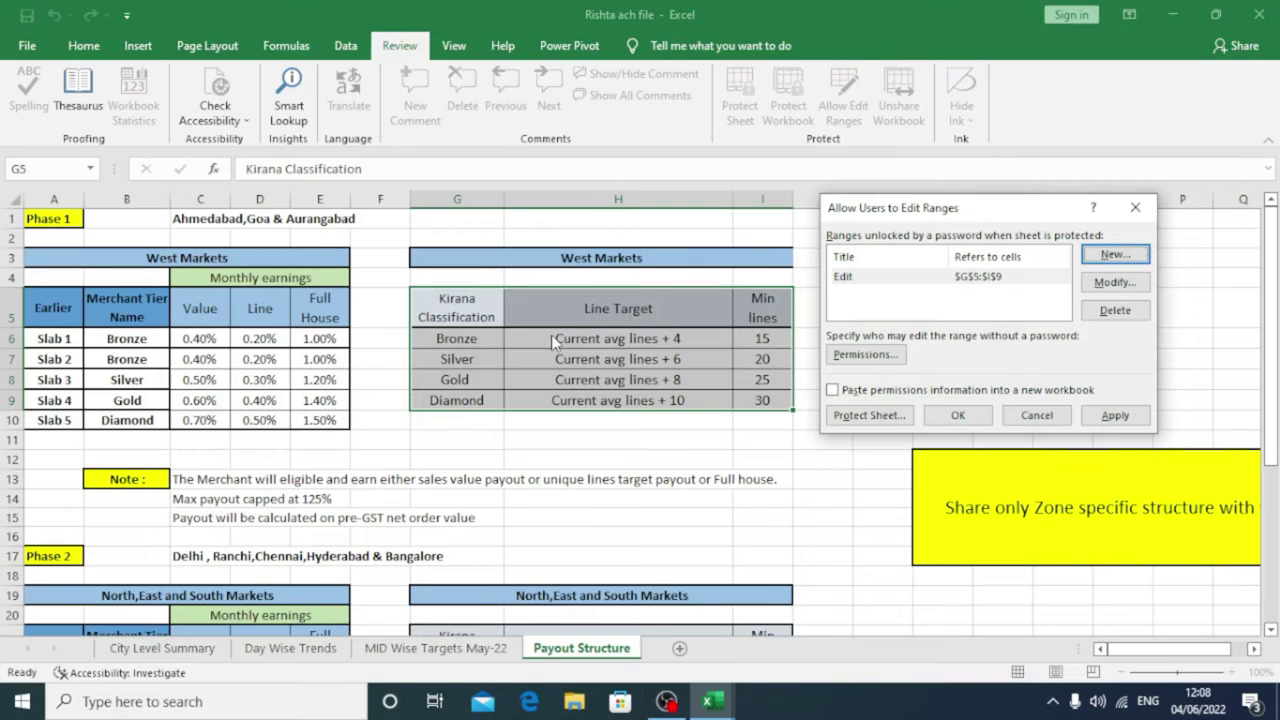
Open Protect Sheet from the Allow Edit Ranges window and submit a sheet password
left_click(870, 416)
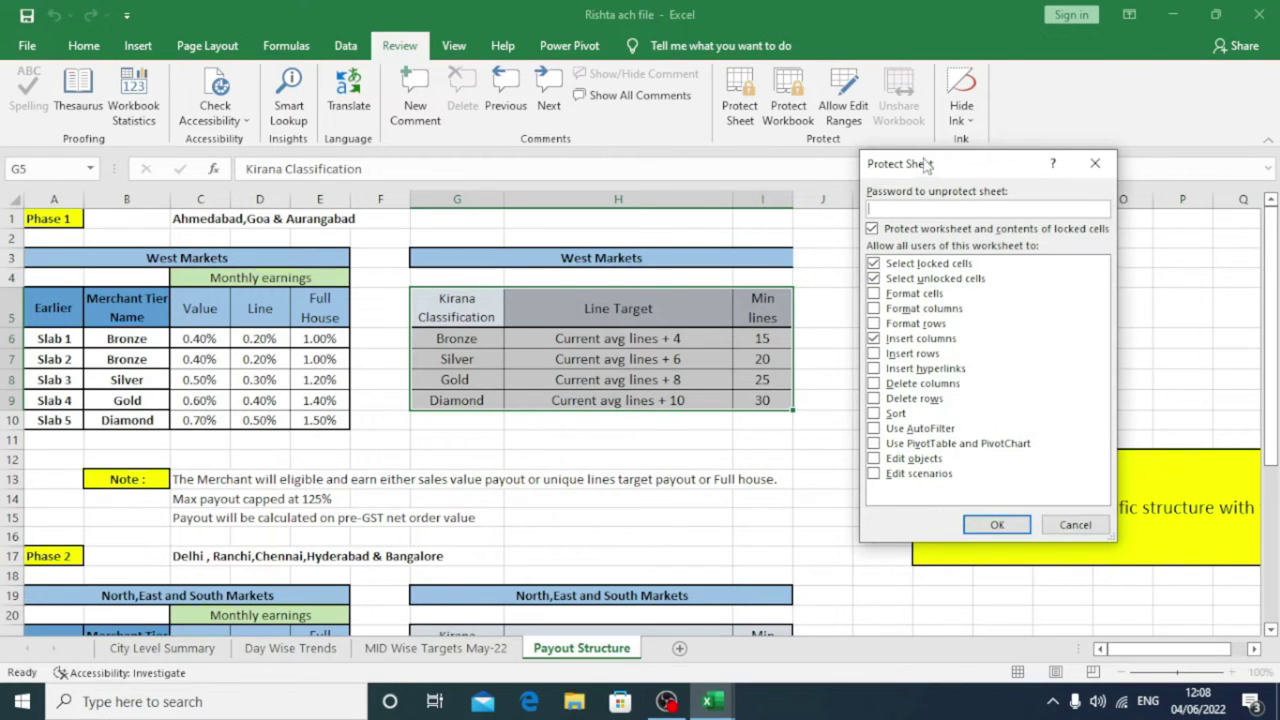
left_click_drag(929, 166, 877, 182)
key("BackSpace")
key("BackSpace")
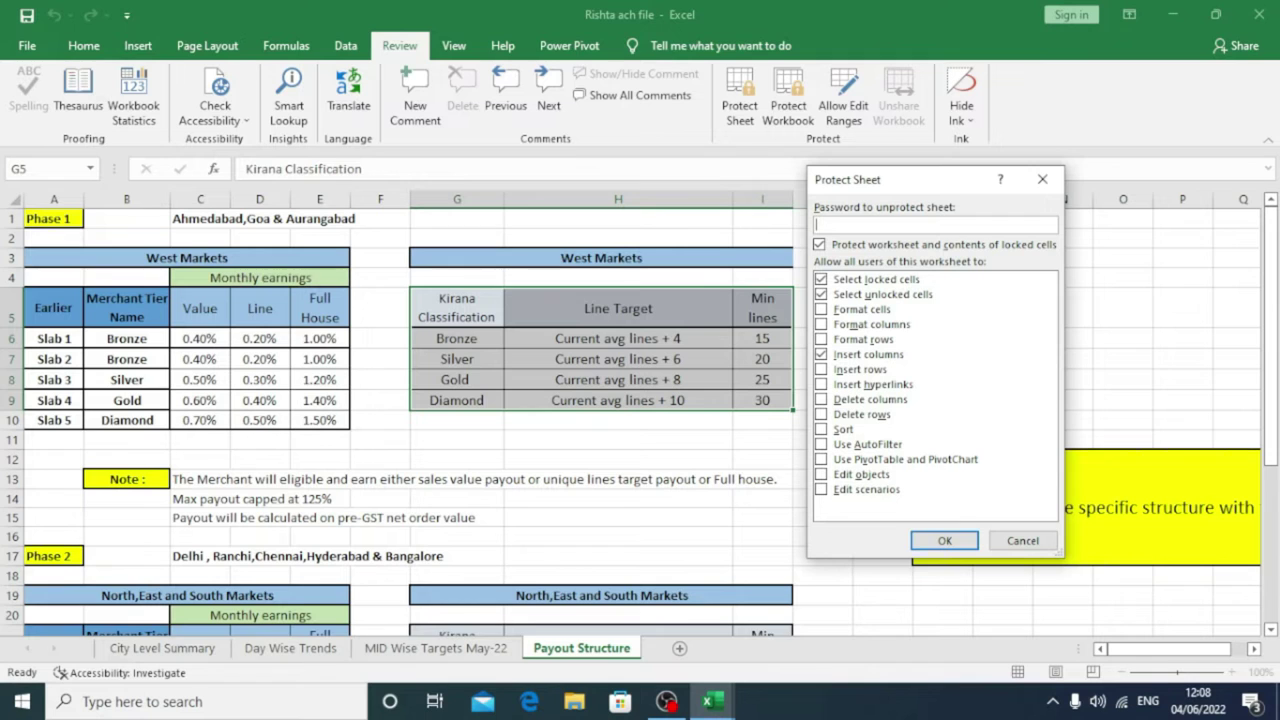
key("Return")
Finish protecting the sheet, verify locked cell K7 rejects edits, then select I6
key("Return")
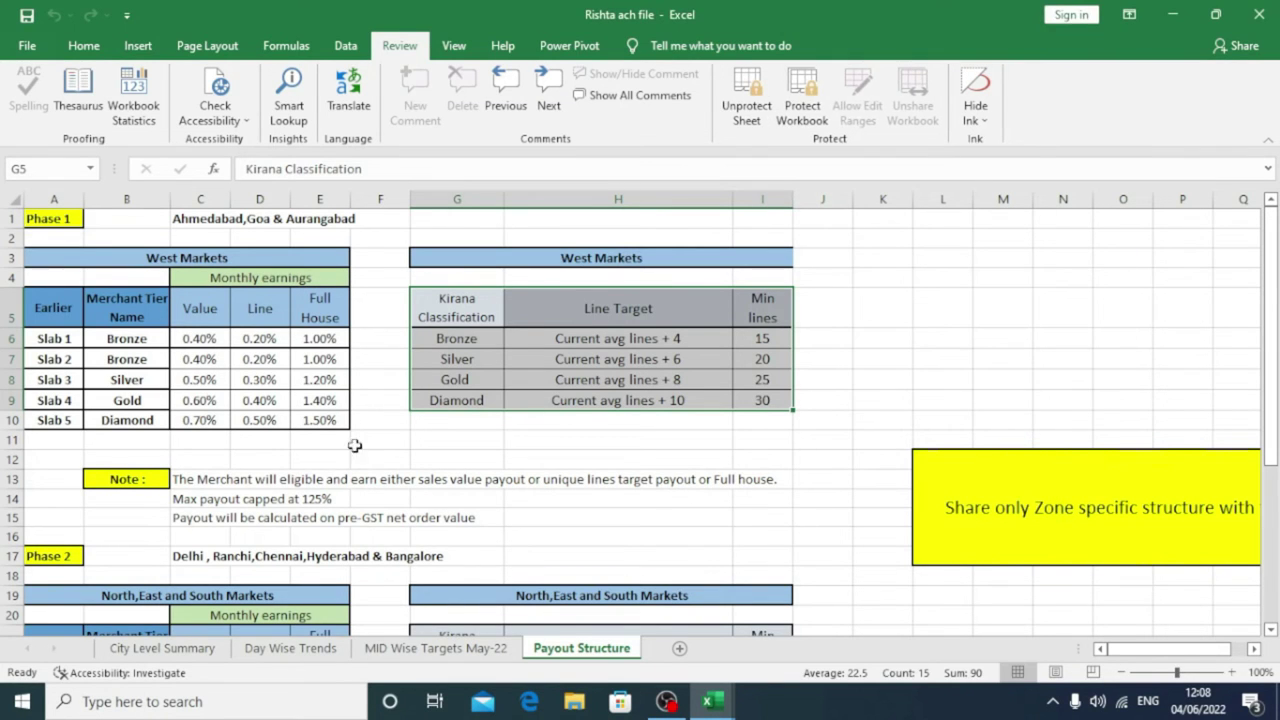
left_click(876, 356)
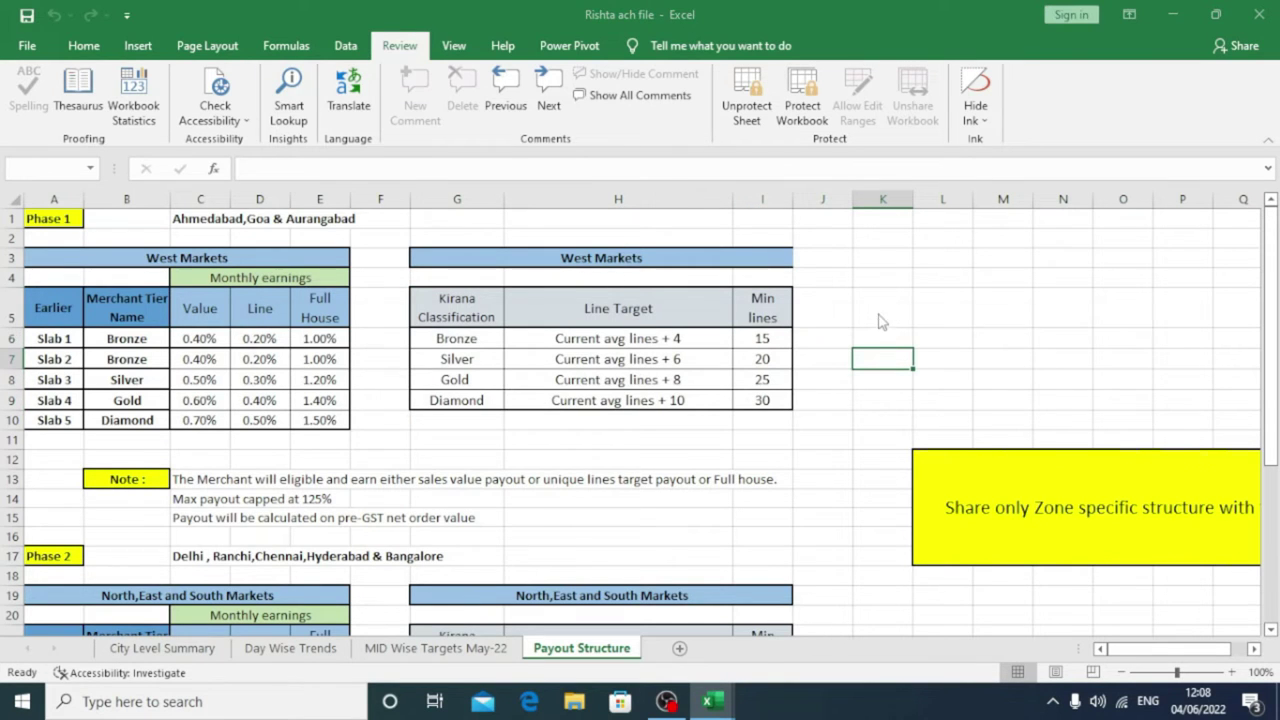
double_click(879, 320)
key("Return")
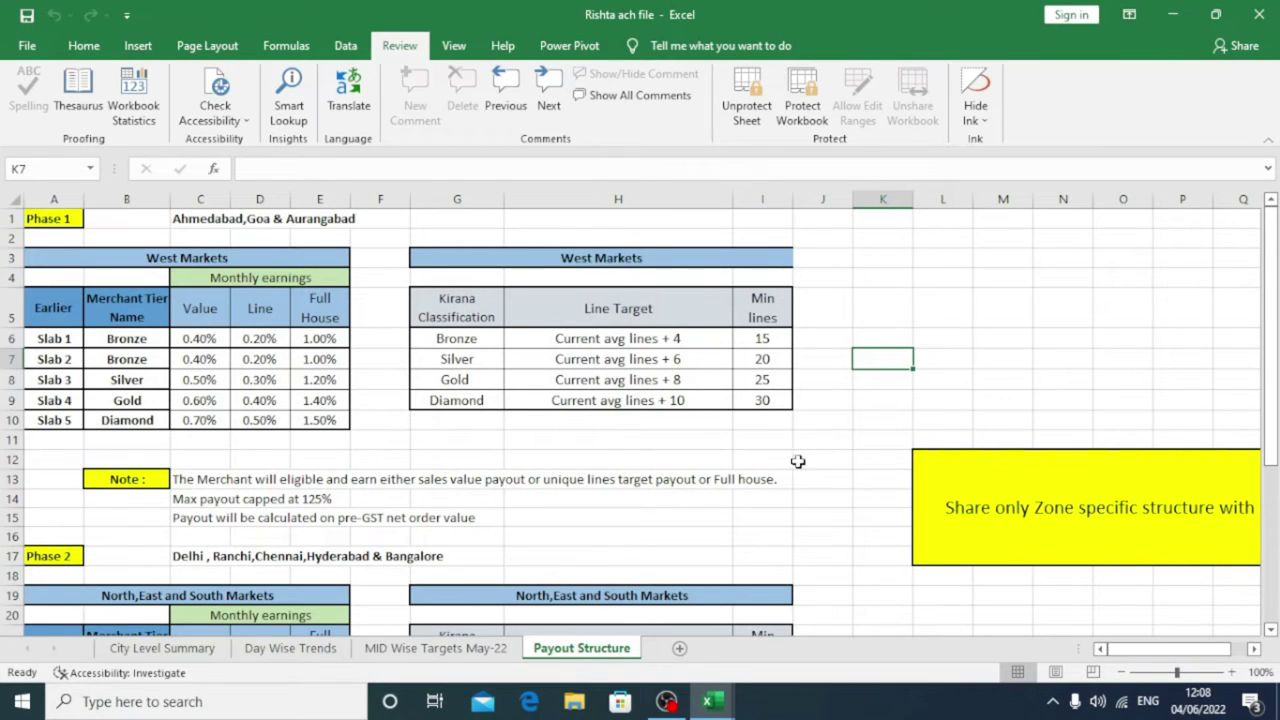
left_click(771, 340)
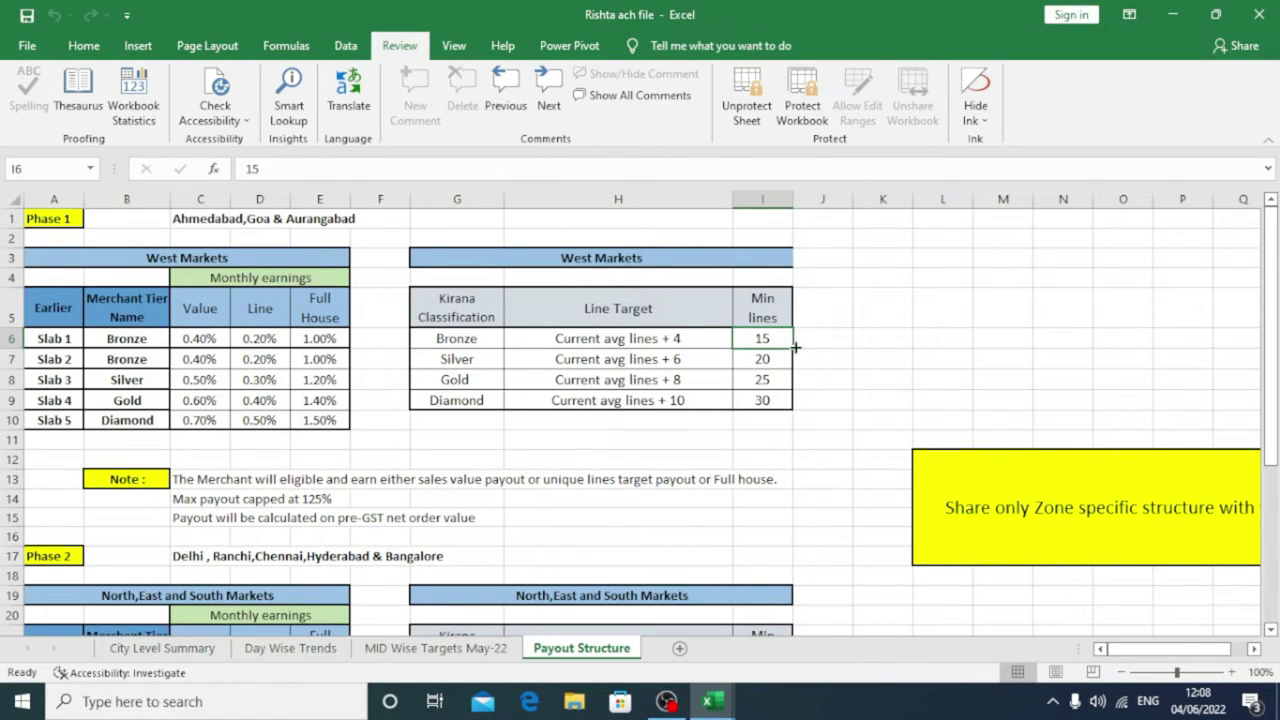
Unlock the Edit range with its password and change Bronze Min lines in I6 to 21
left_click_drag(795, 346, 797, 354)
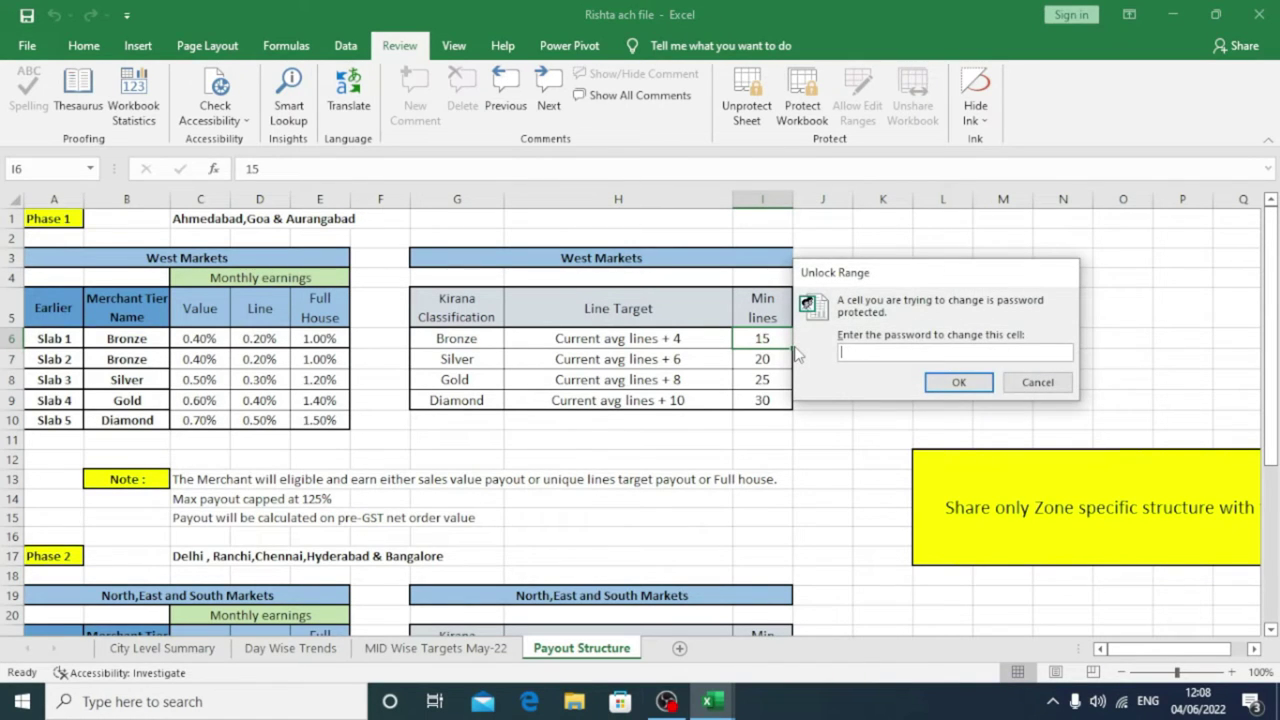
left_click_drag(862, 272, 852, 254)
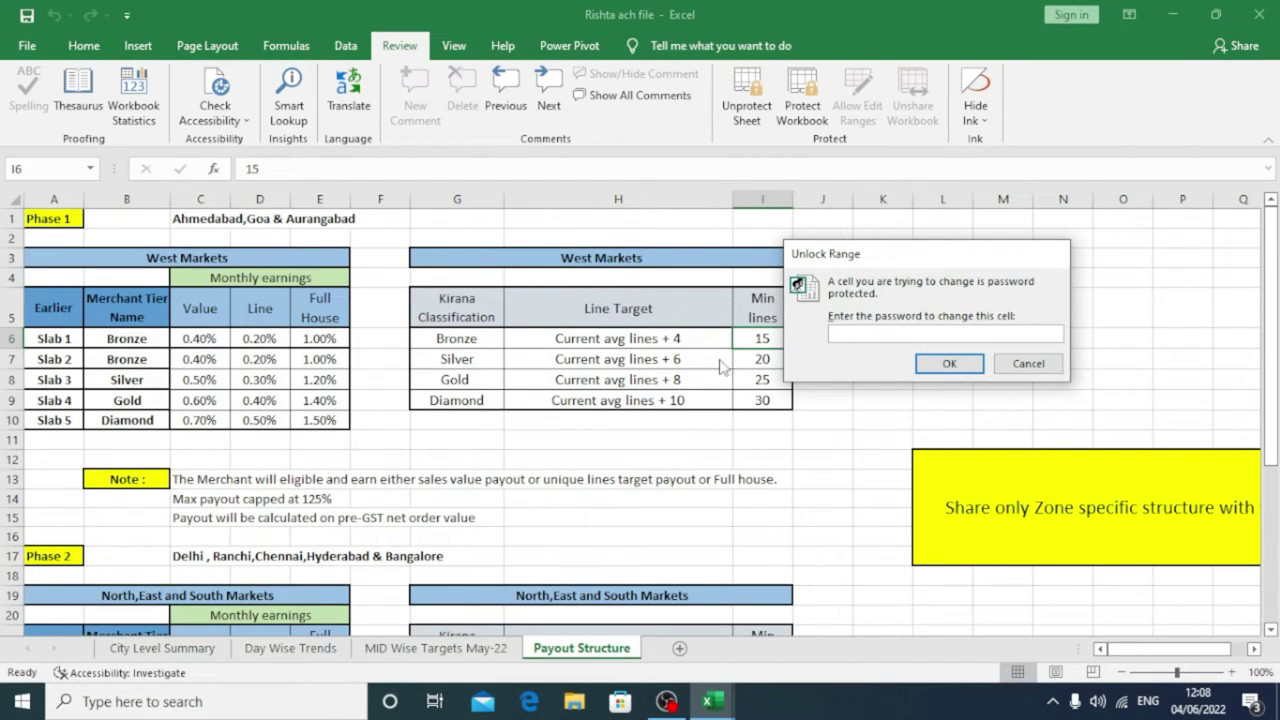
key("Return")
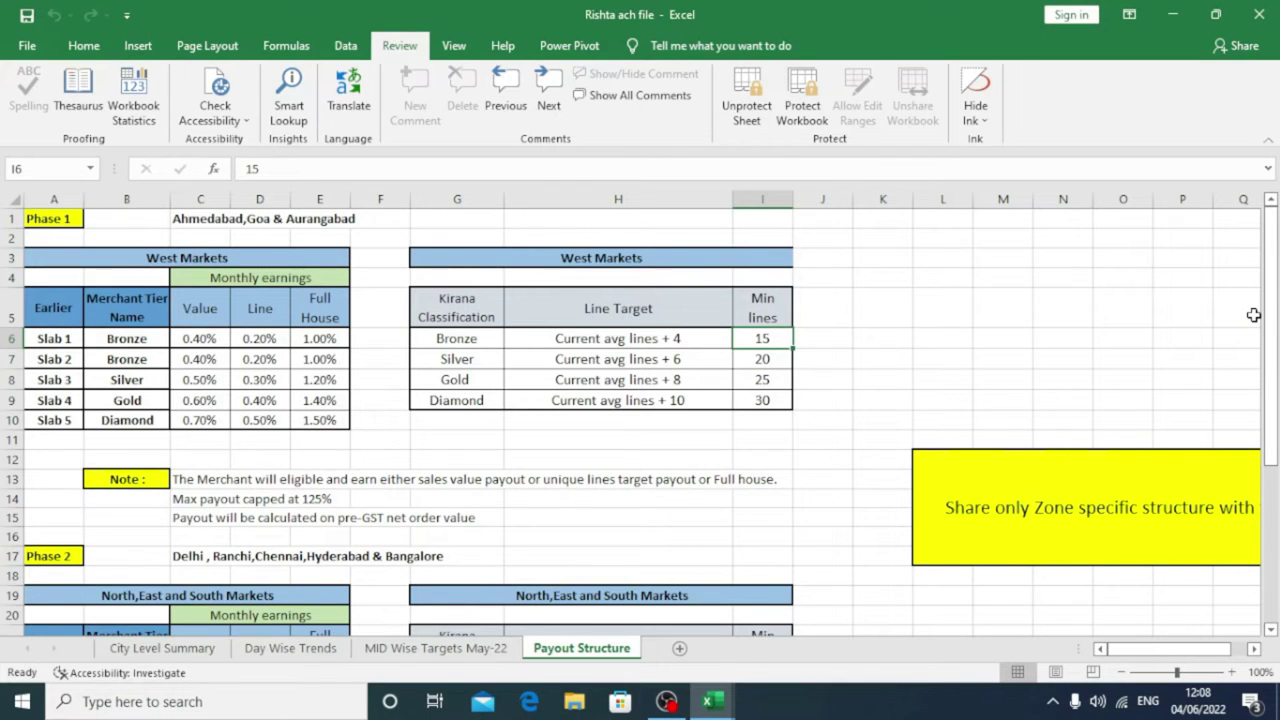
type("21")
key("Return")
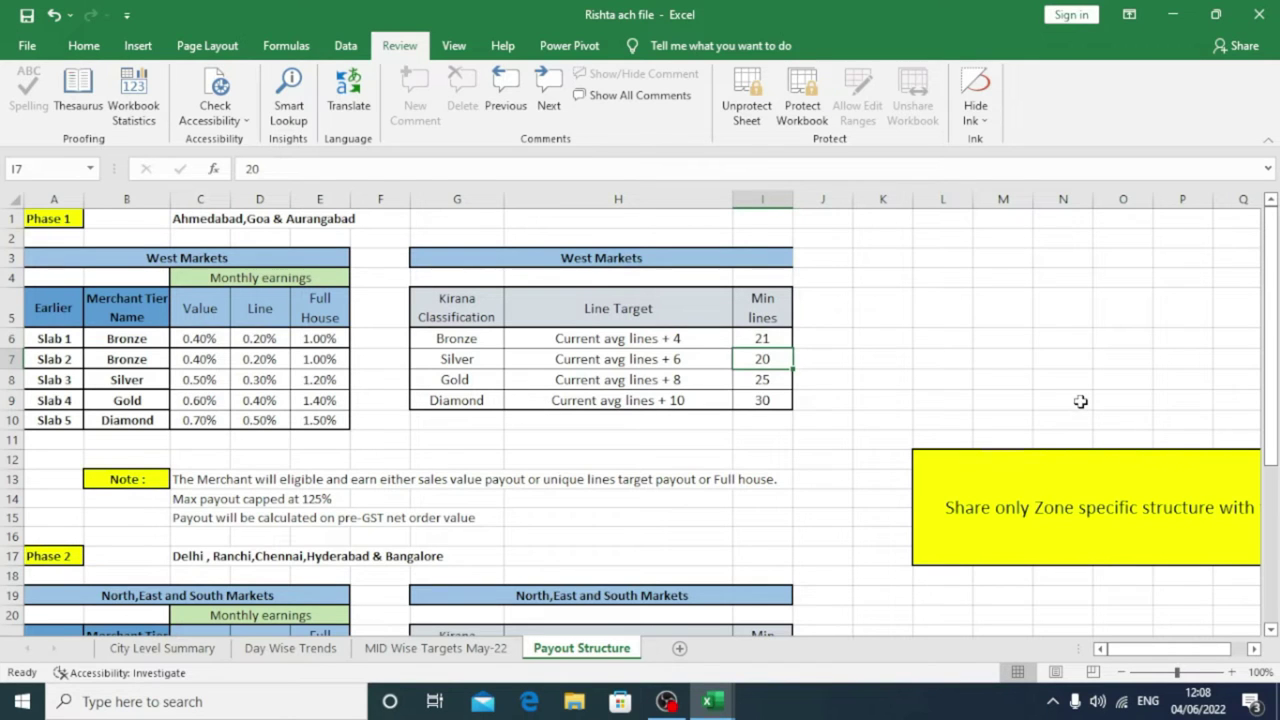
left_click(936, 376)
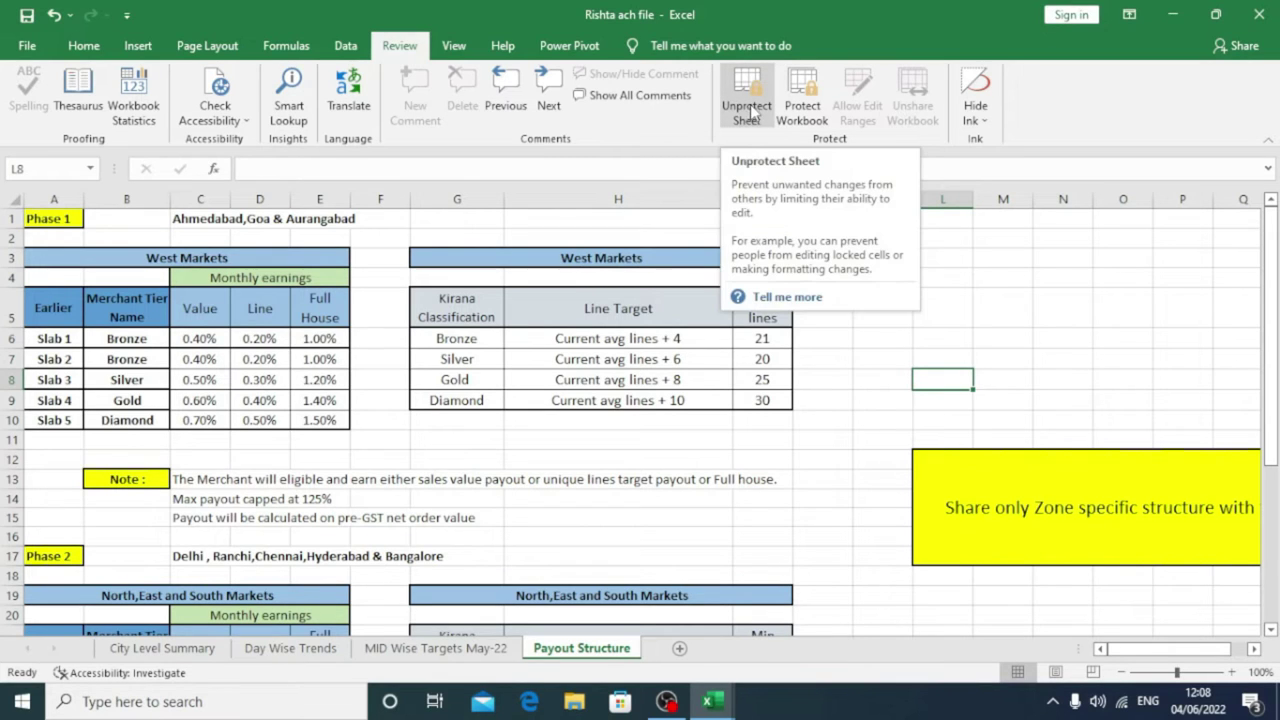
left_click(749, 117)
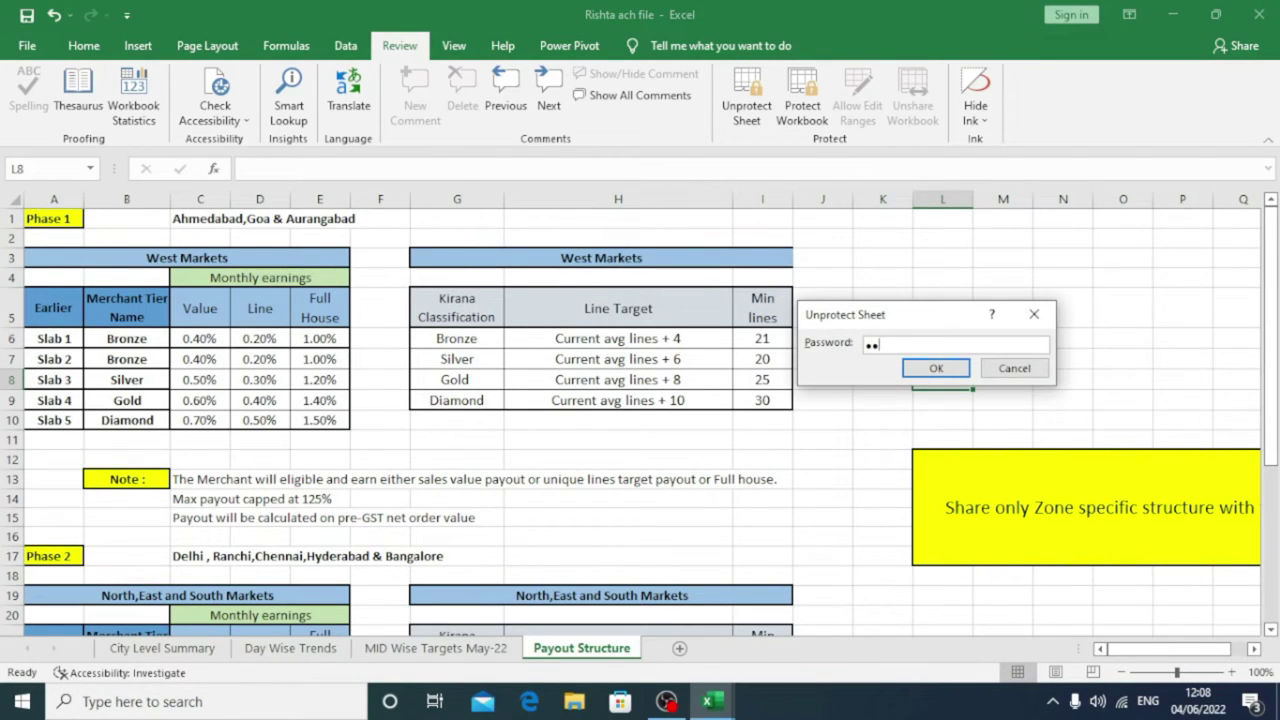
key("Return")
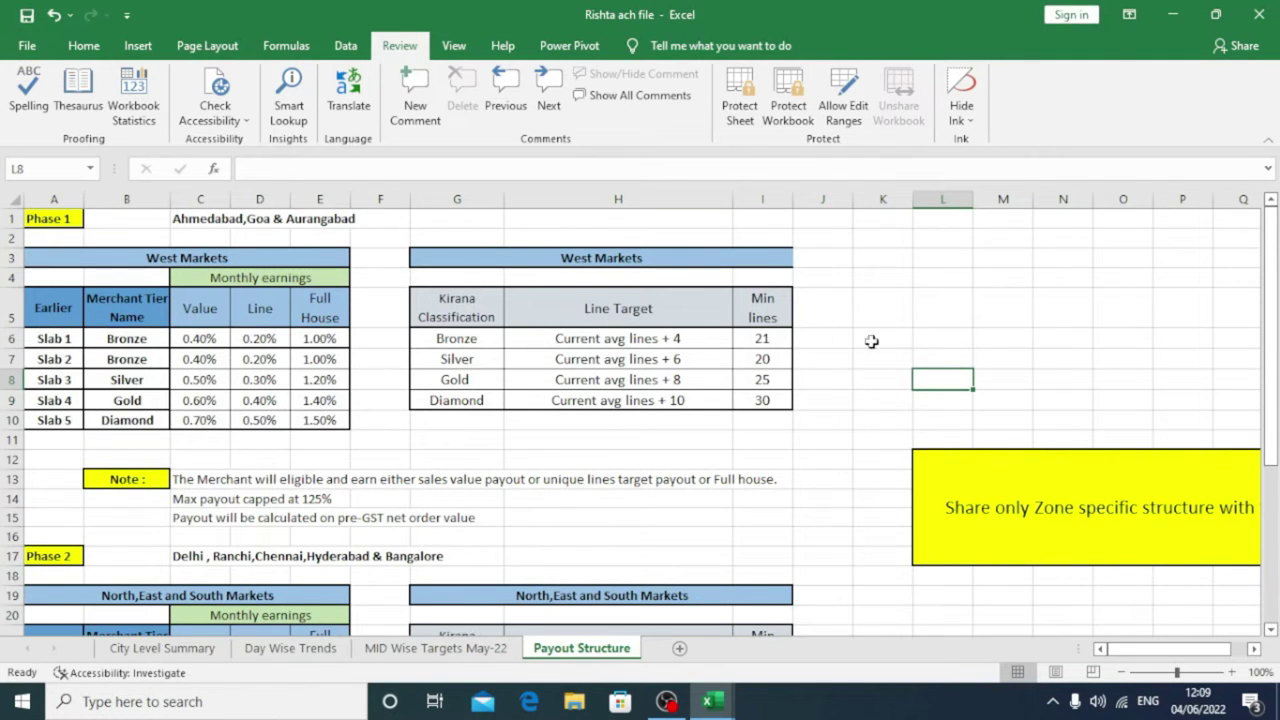
left_click_drag(965, 282, 264, 595)
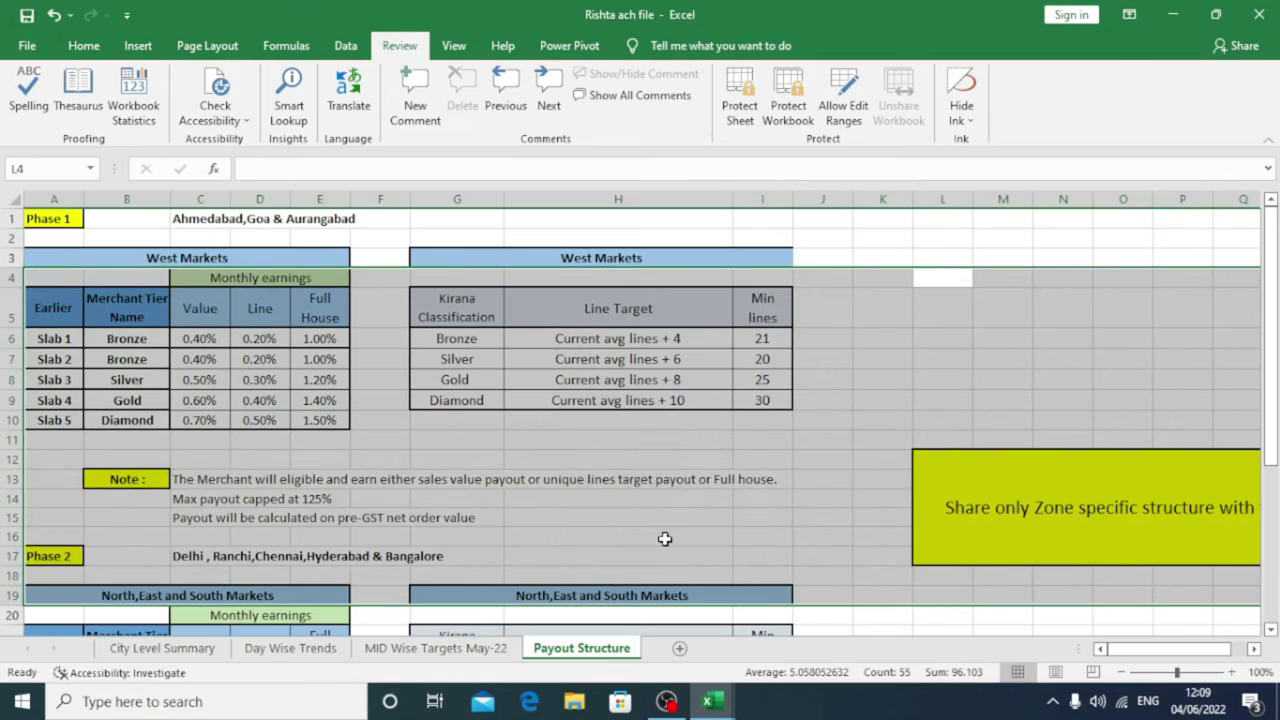
left_click(894, 366)
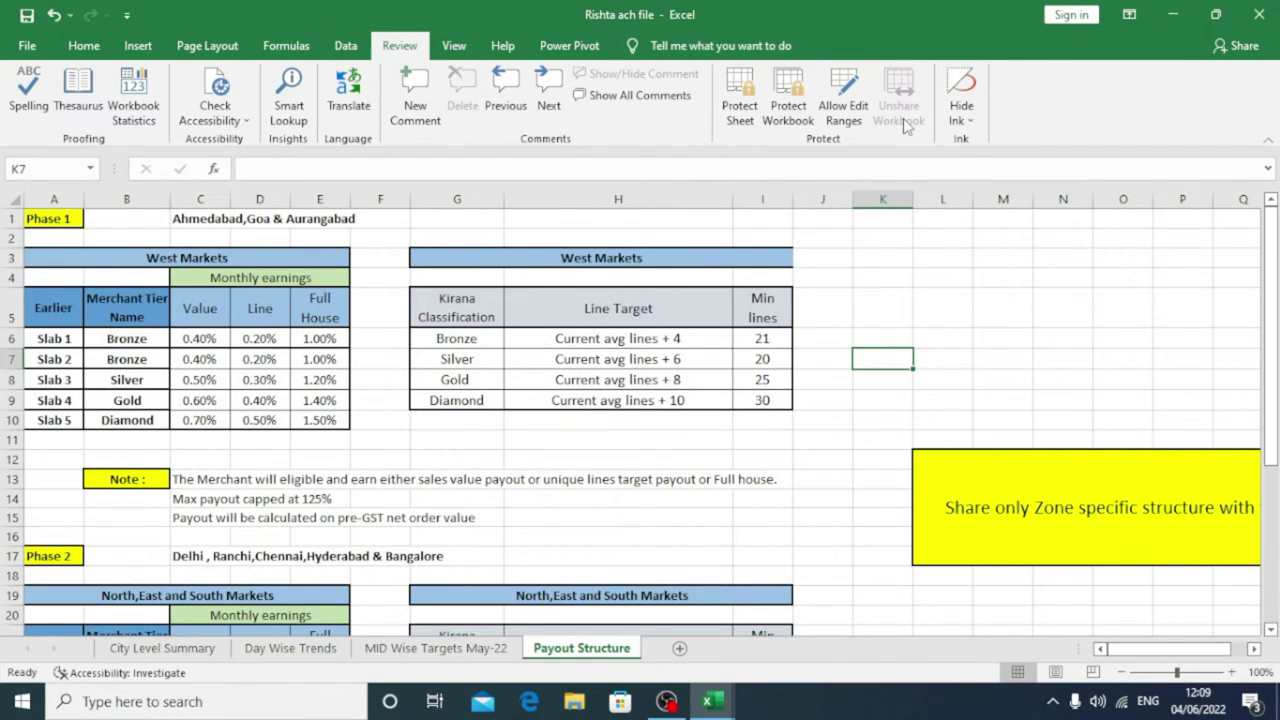
Open Excel Options at the Customize Ribbon page
left_click(22, 47)
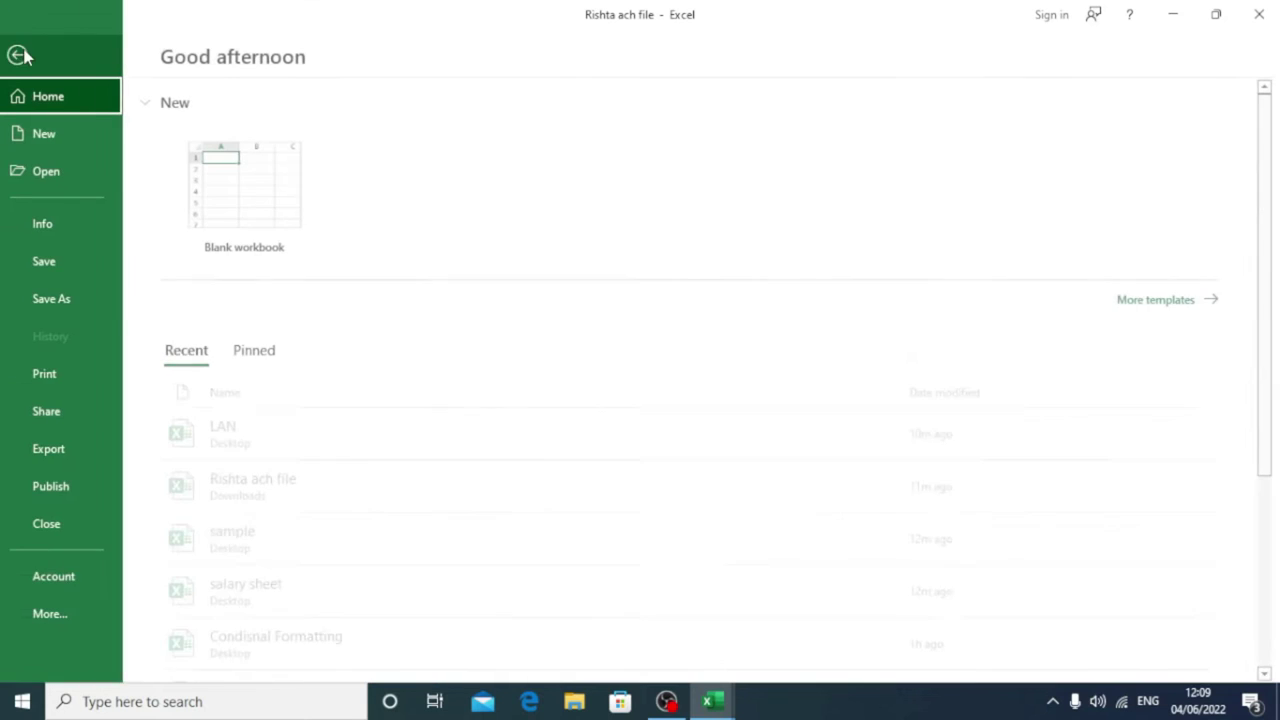
left_click(72, 613)
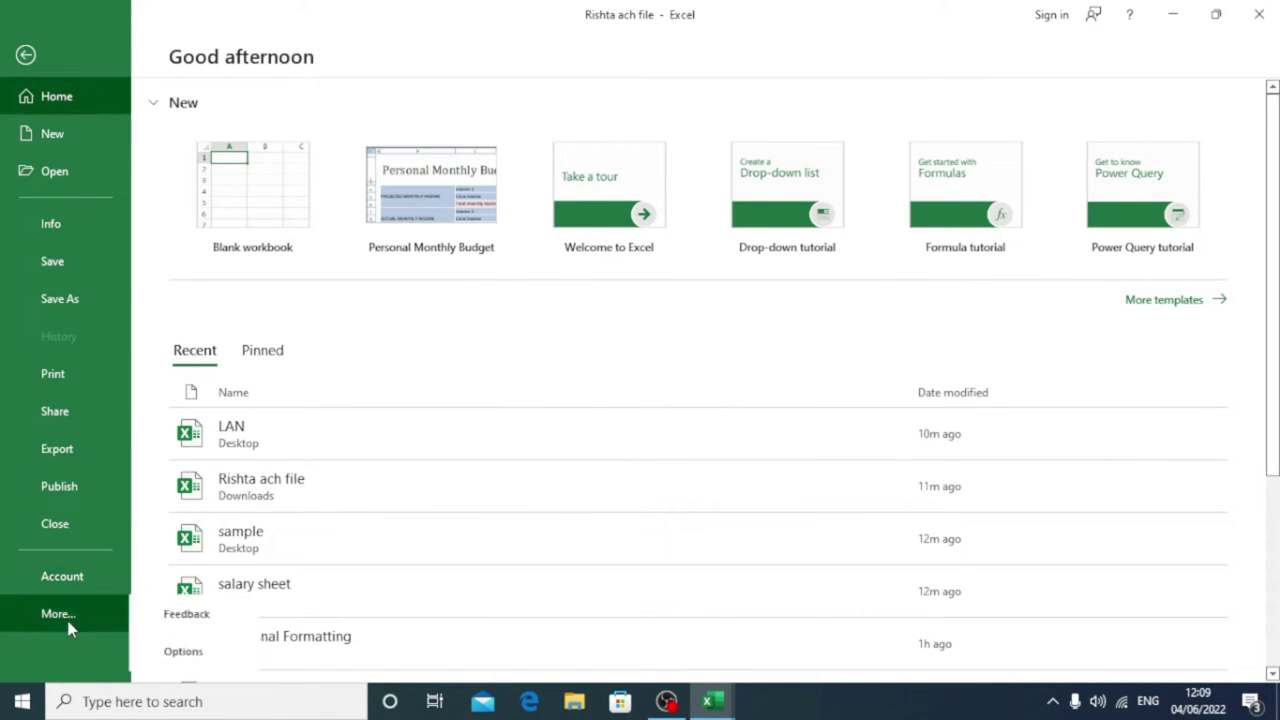
left_click(186, 651)
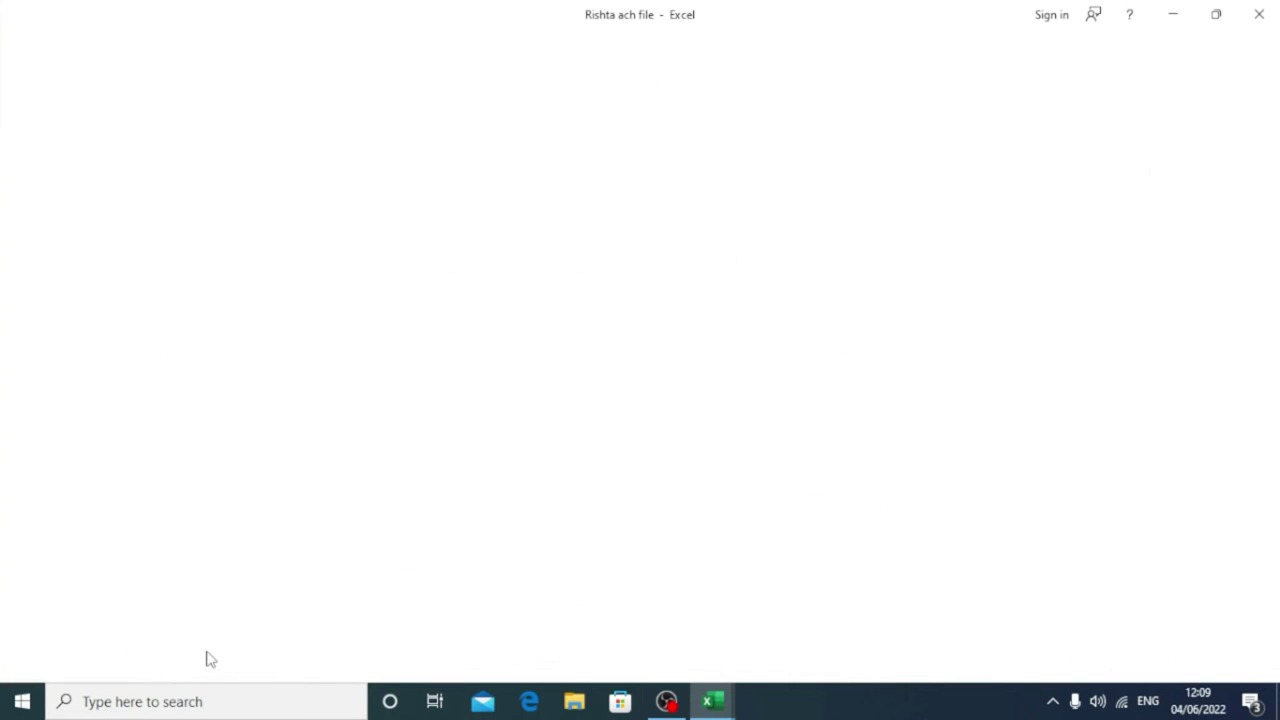
left_click_drag(549, 41, 566, 44)
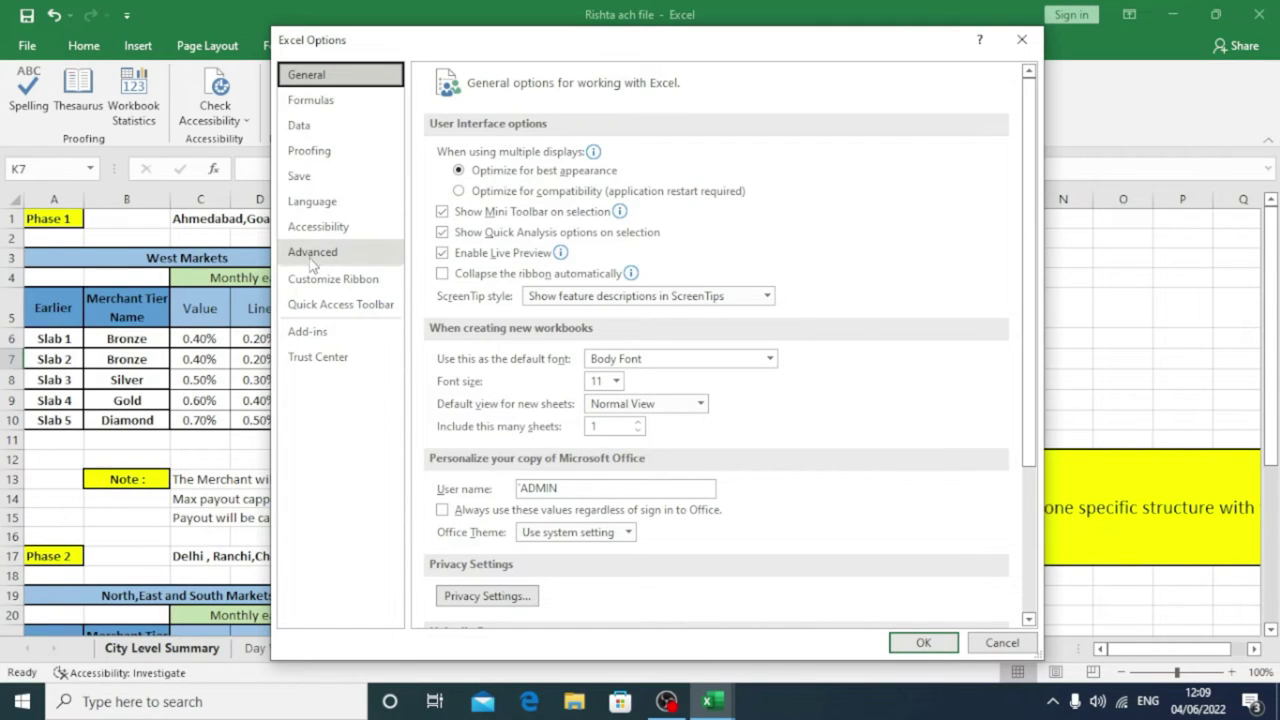
left_click(352, 283)
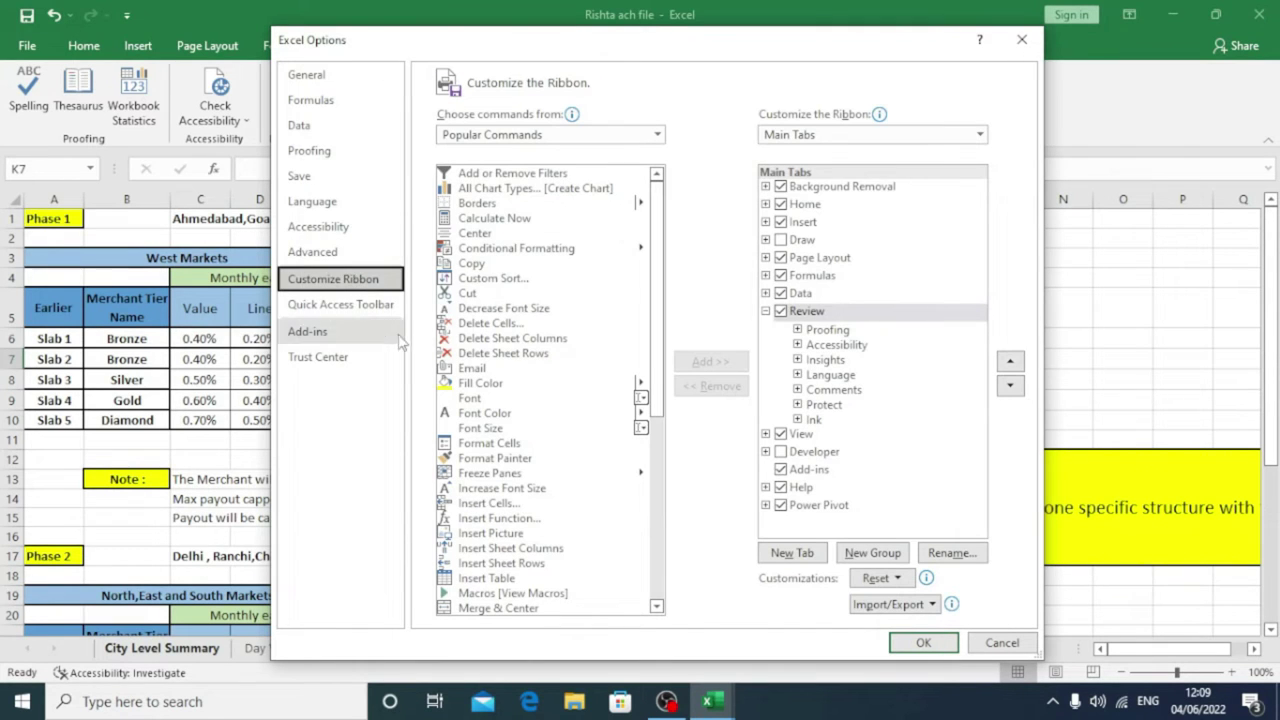
List All Commands, try adding Share Workbook (Legacy), and dismiss the custom-group warning
left_click(657, 134)
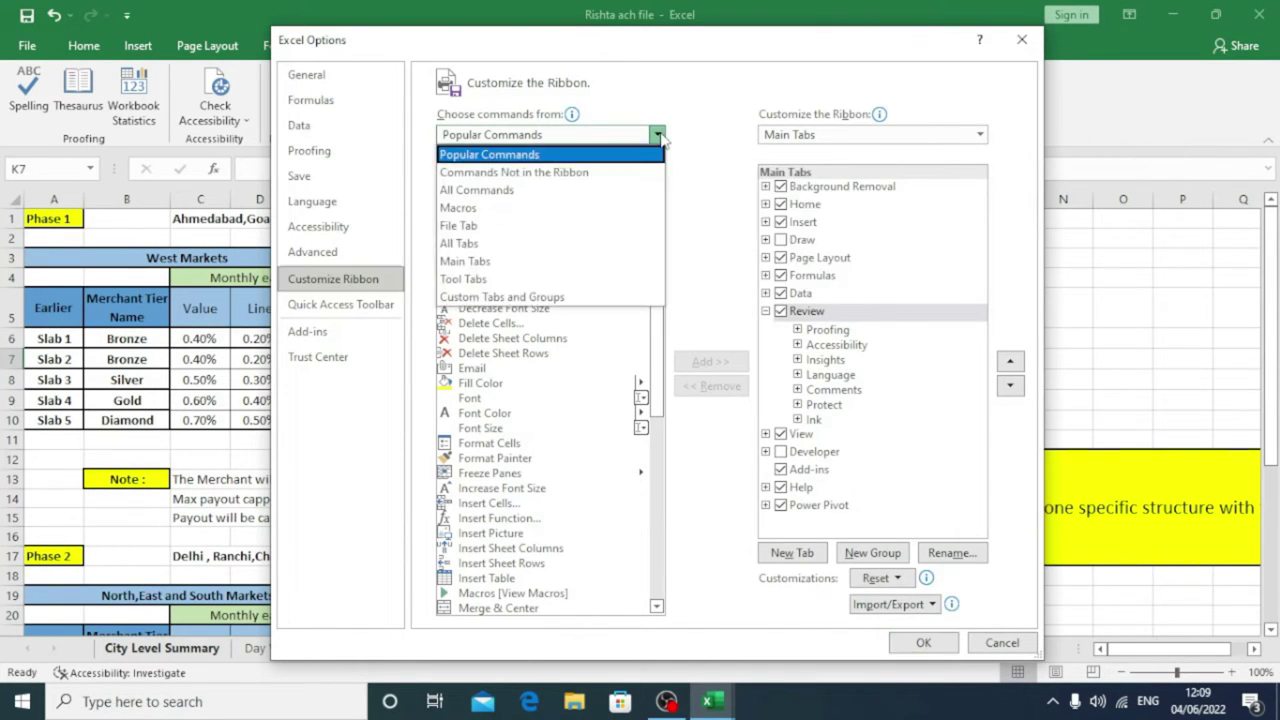
left_click(520, 192)
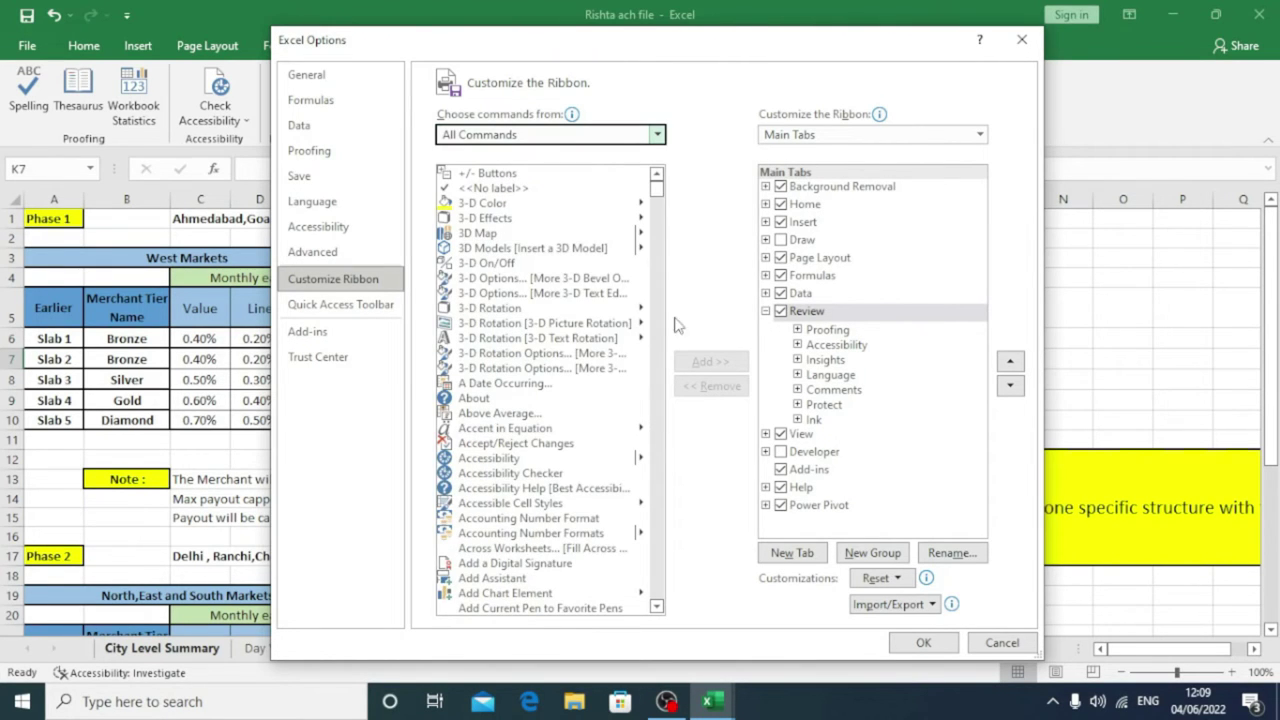
left_click_drag(657, 185, 662, 538)
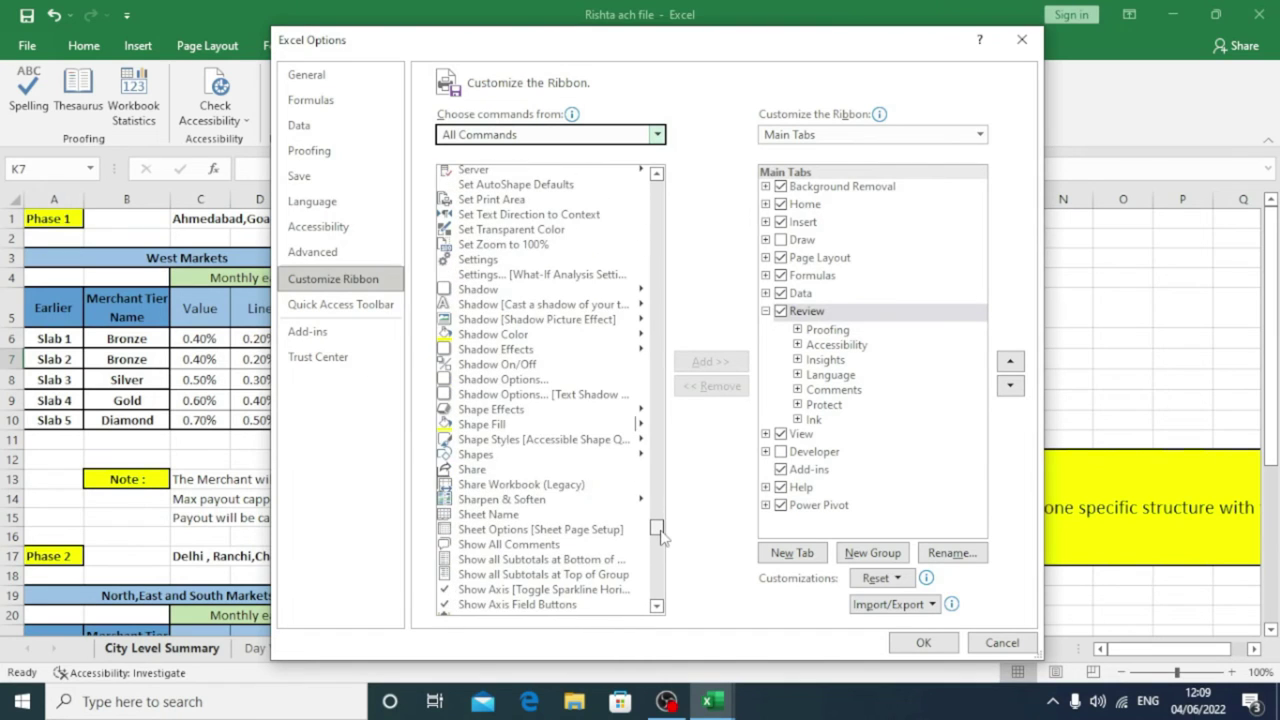
scroll(660, 538, "down", 1)
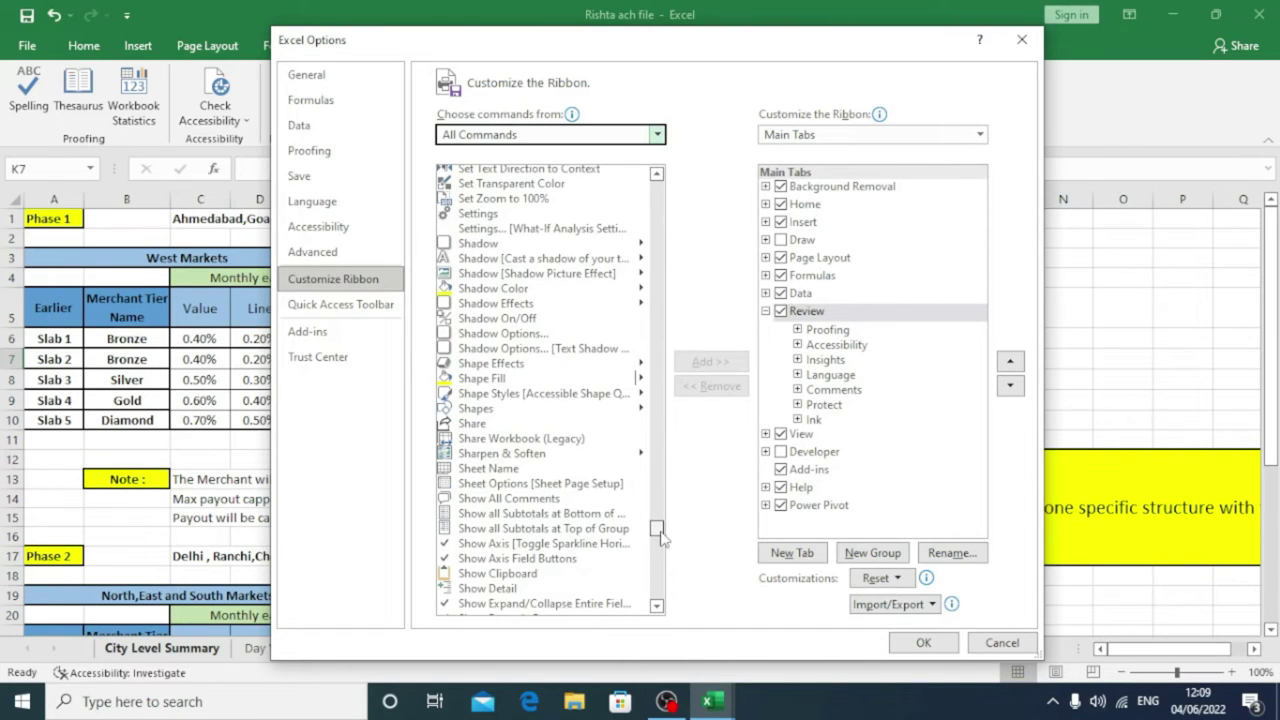
scroll(660, 538, "up", 2)
left_click(550, 532)
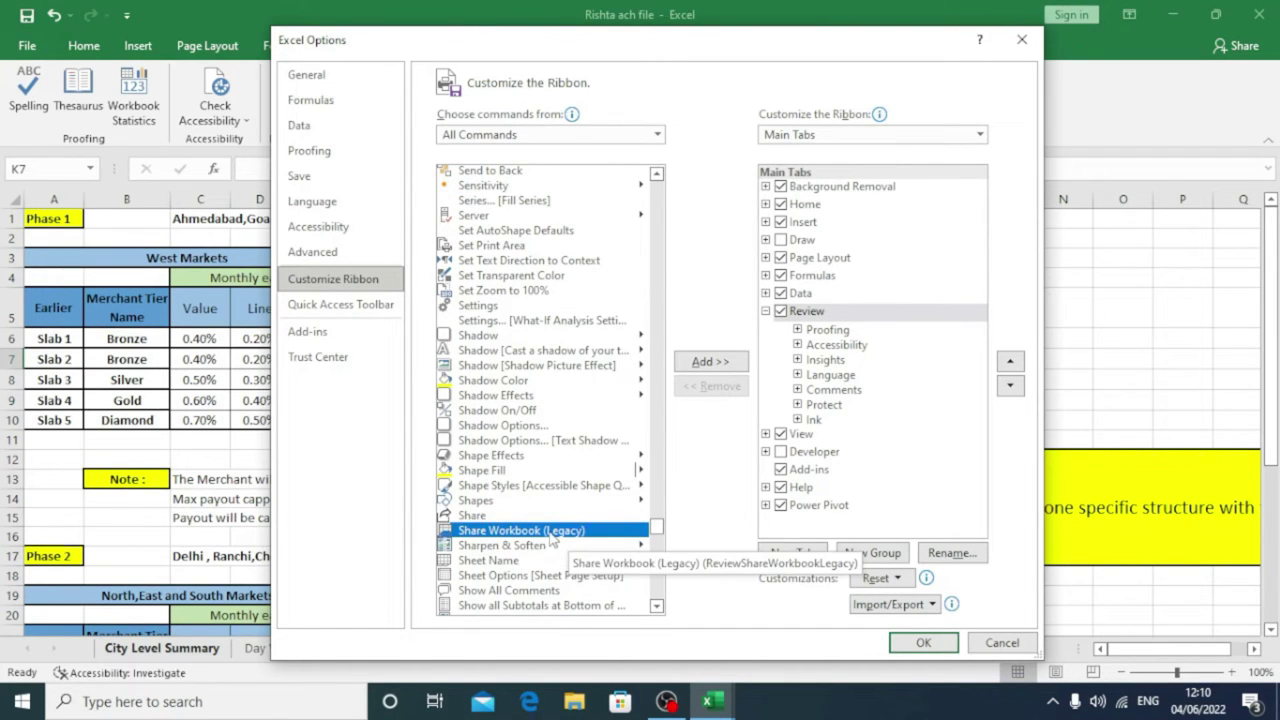
left_click(718, 364)
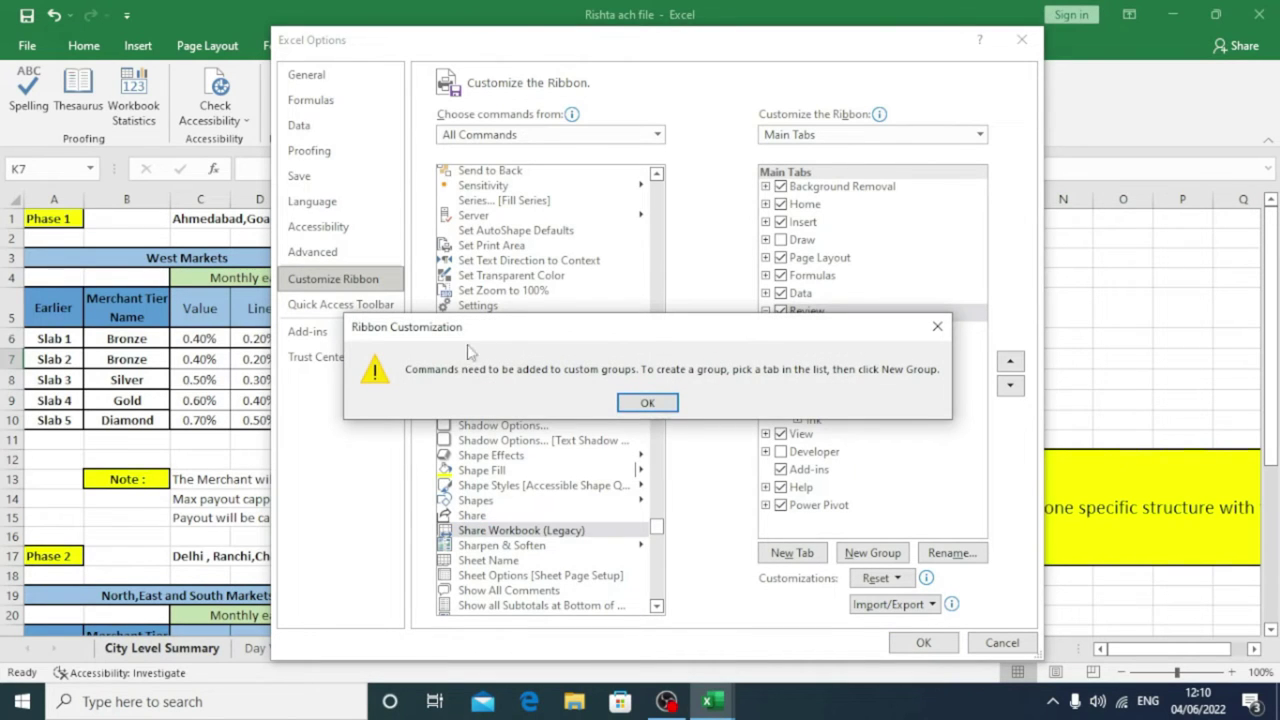
left_click(648, 403)
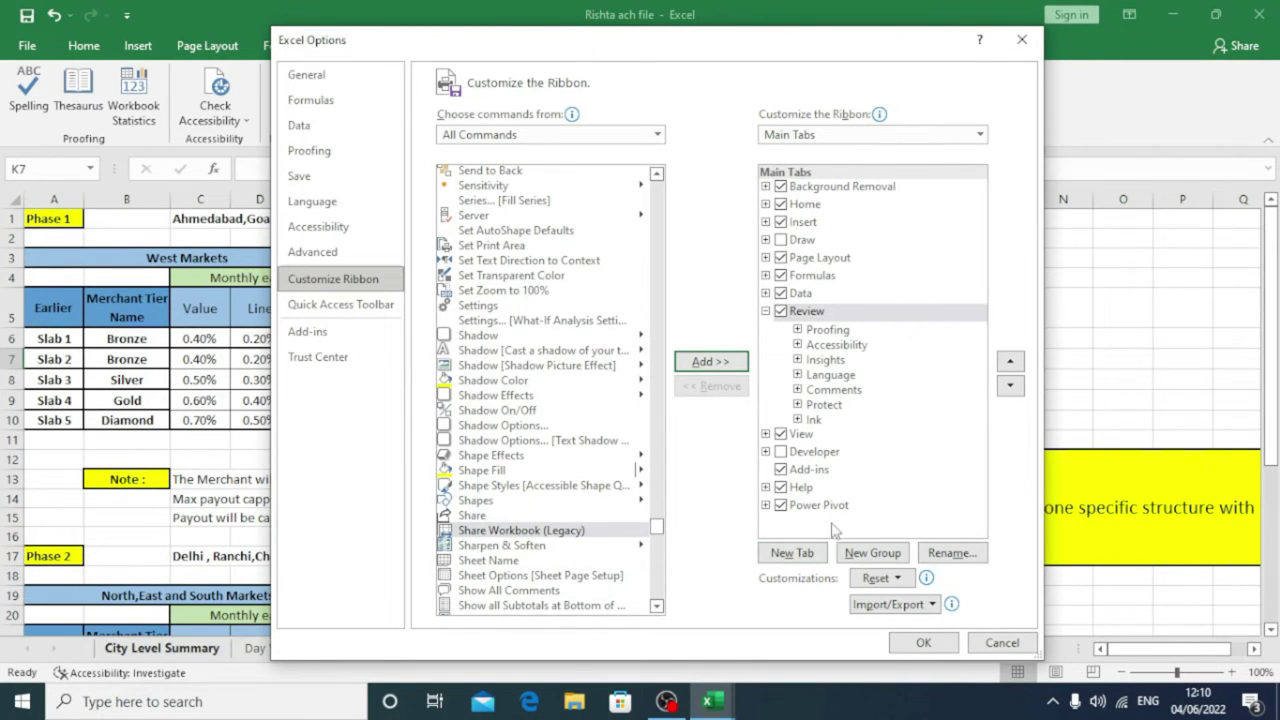
Put Share Workbook (Legacy) in a new tab's group, rename the tab 'Share Workbook', and apply
left_click(793, 555)
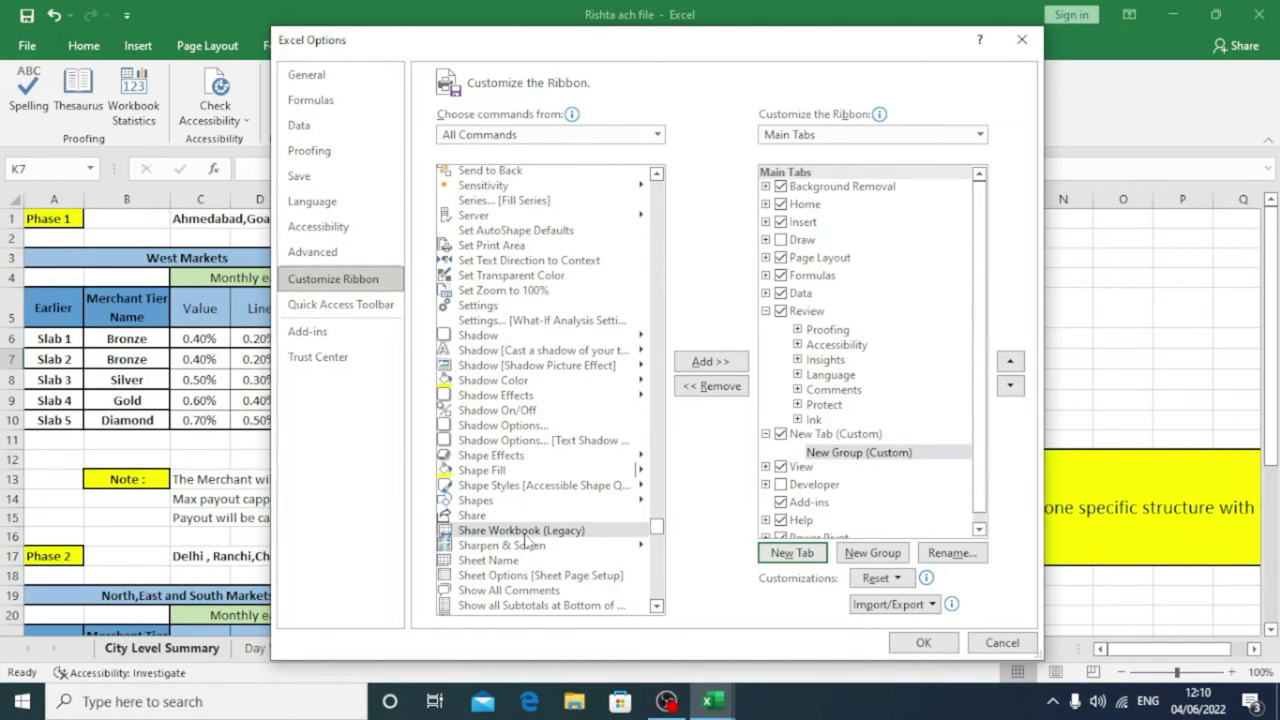
left_click(707, 364)
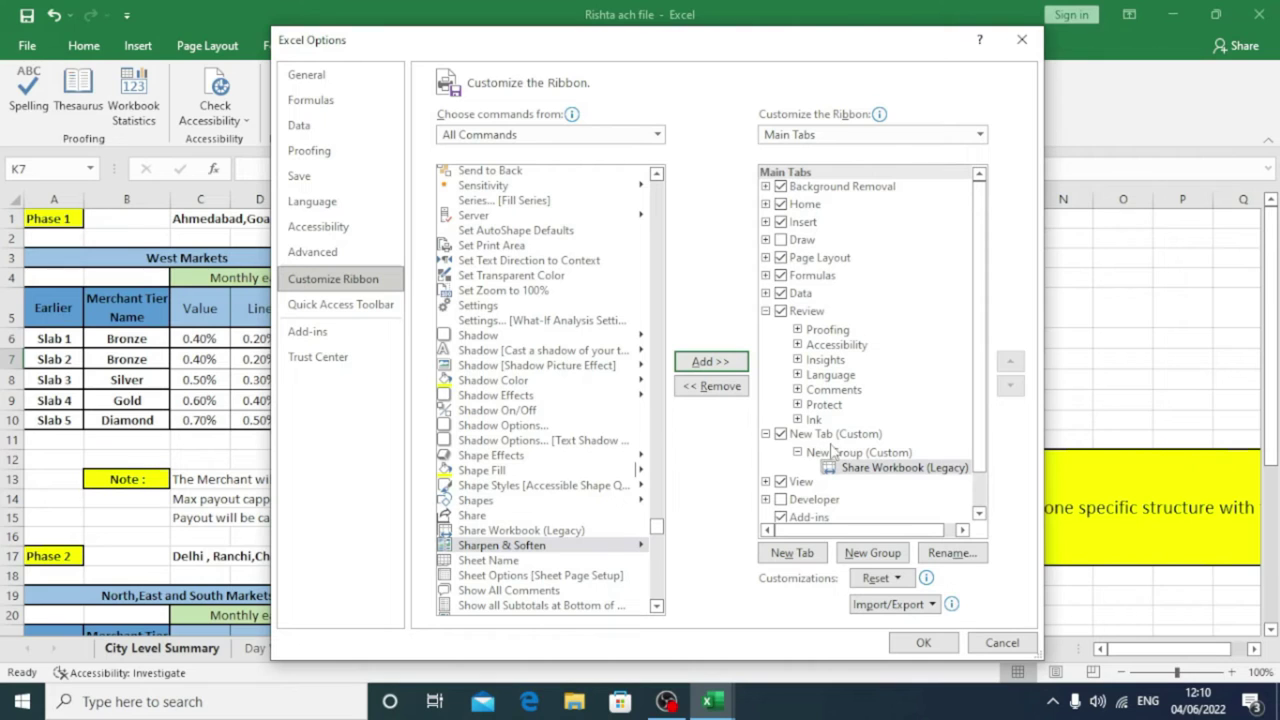
left_click(816, 437)
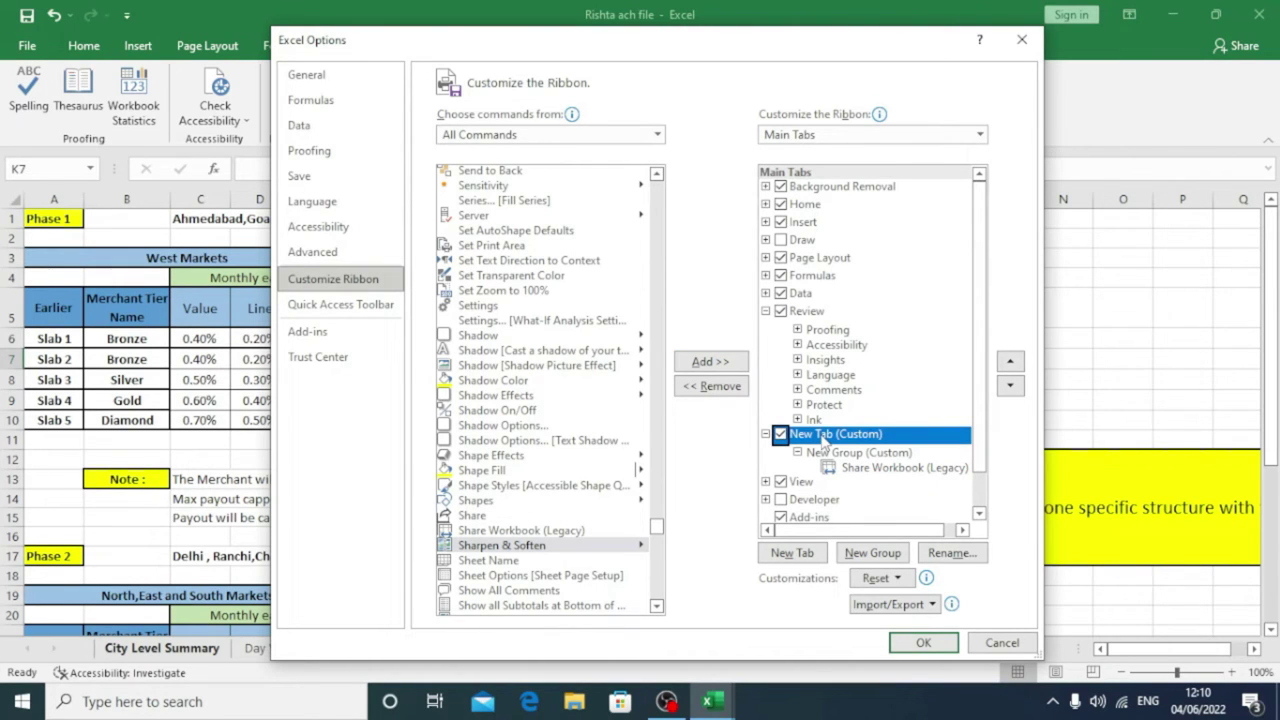
left_click(952, 553)
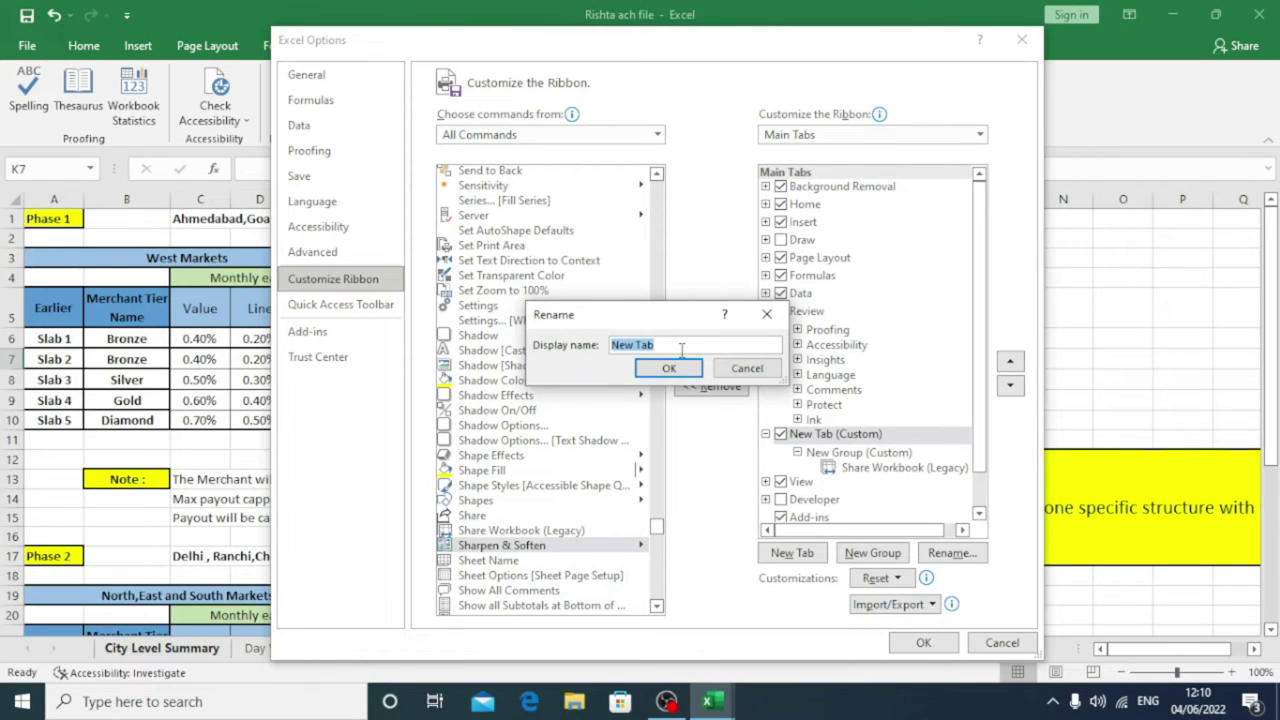
type("Share Workbook")
left_click(662, 369)
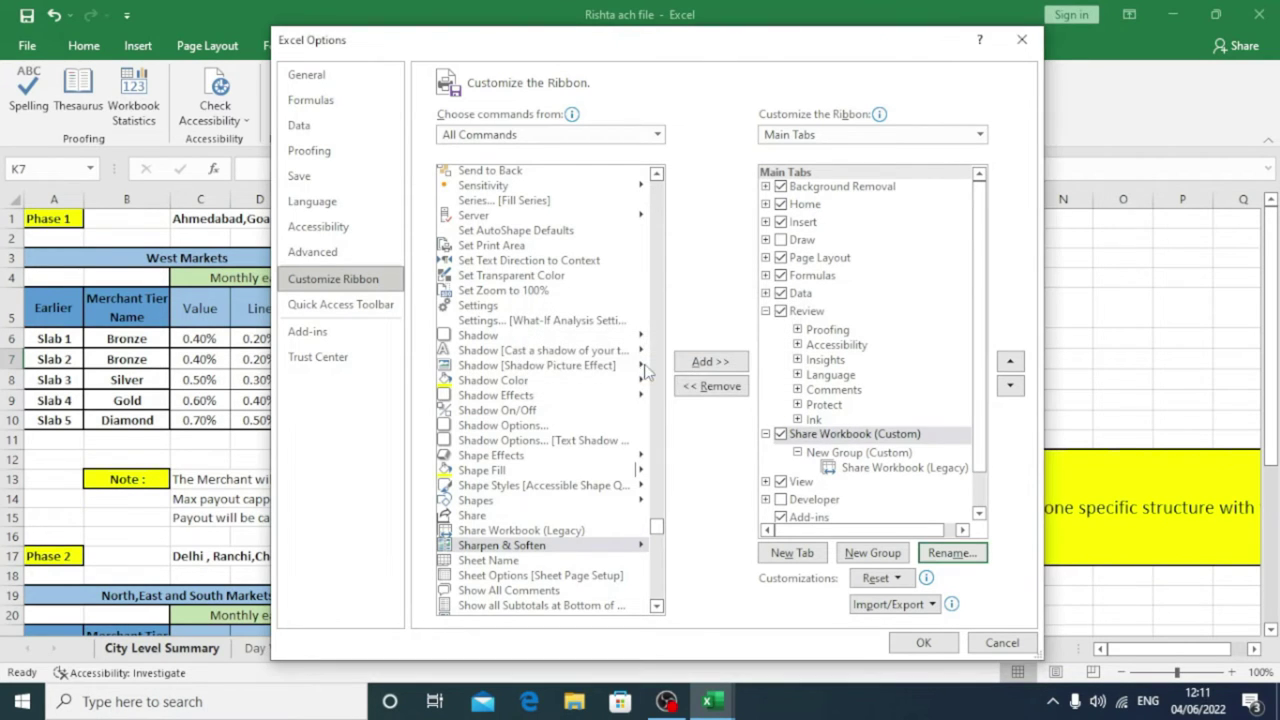
left_click(924, 643)
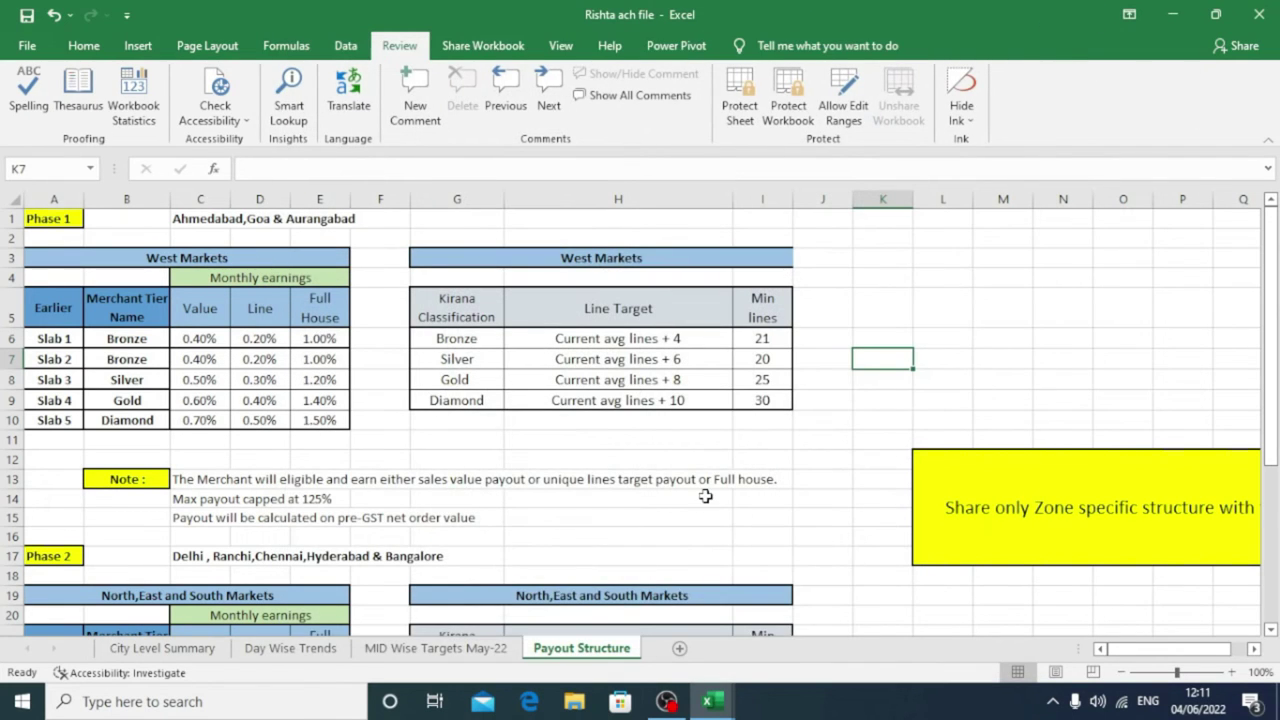
left_click(474, 50)
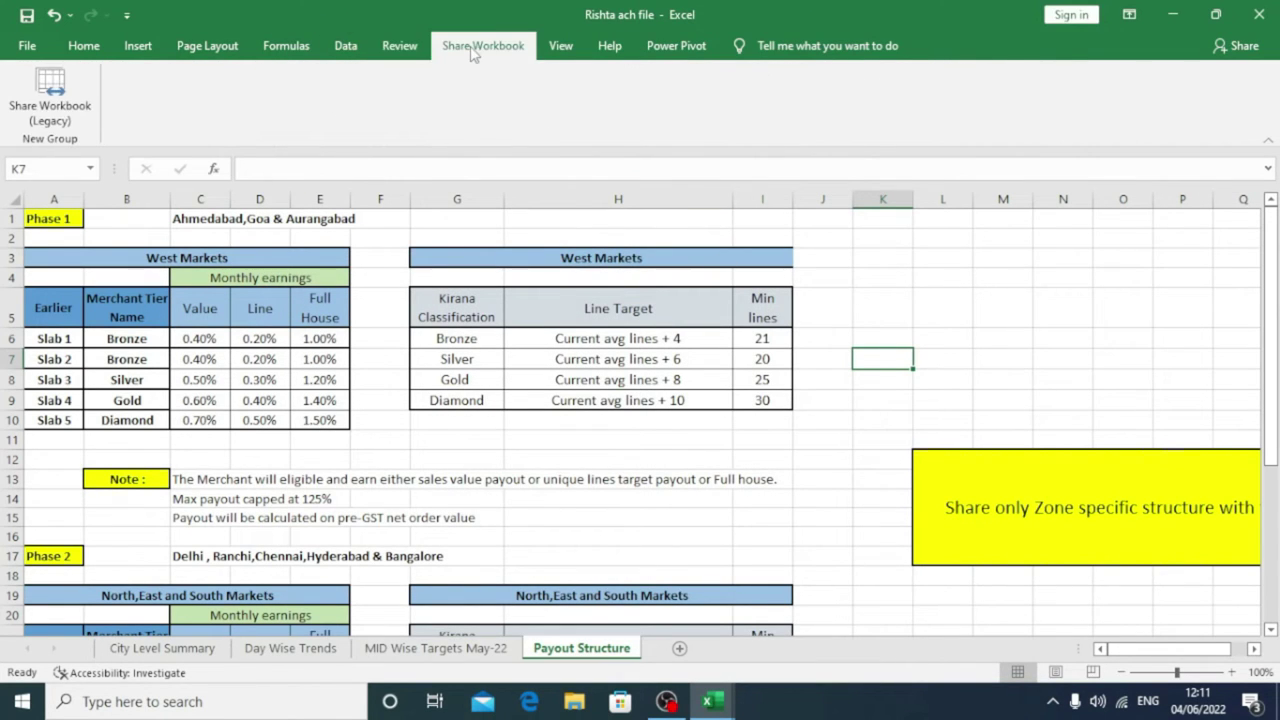
left_click(48, 100)
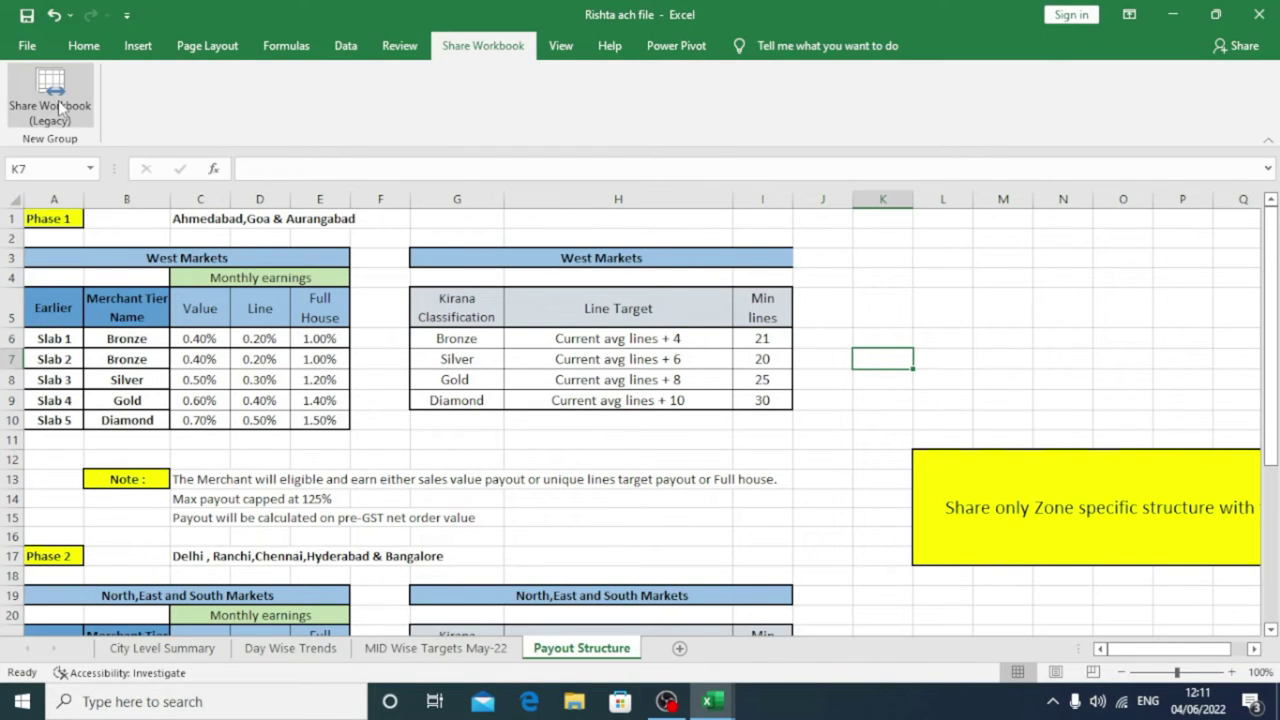
left_click(399, 45)
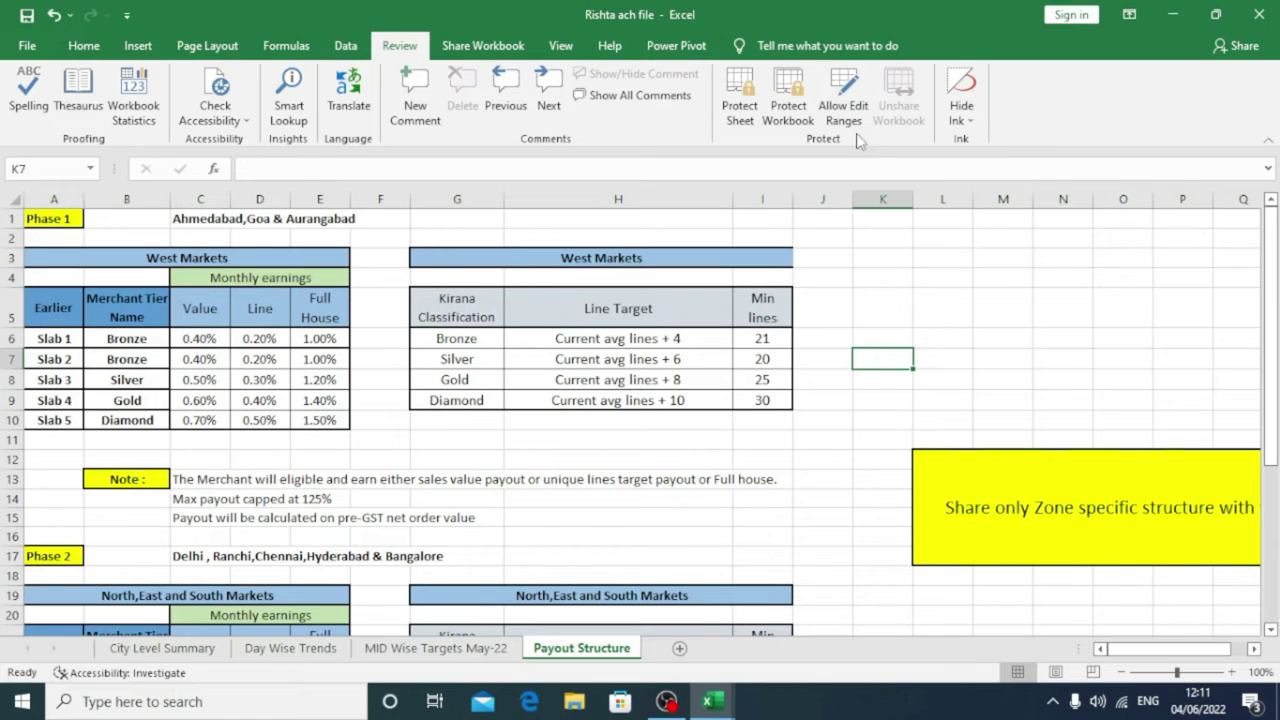
mouse_move(711, 701)
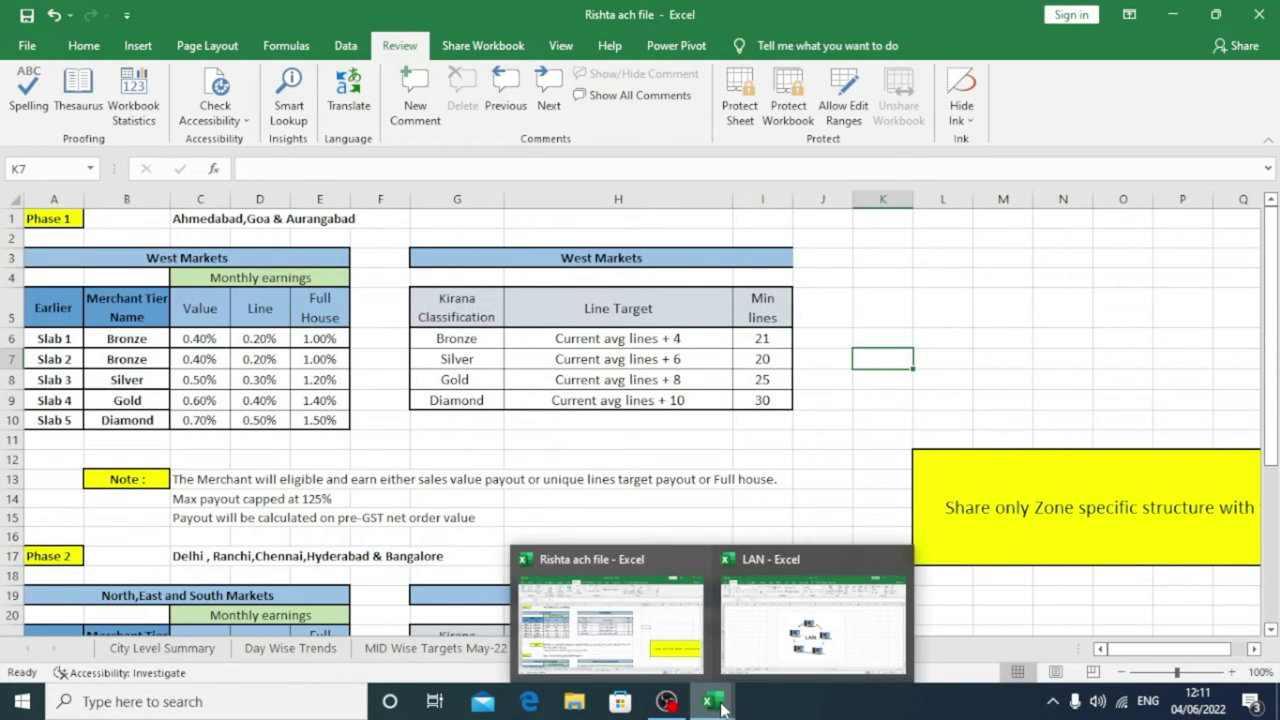
Switch to the LAN workbook and view Sheet2, then Sheet3's shared-server illustration
left_click(786, 638)
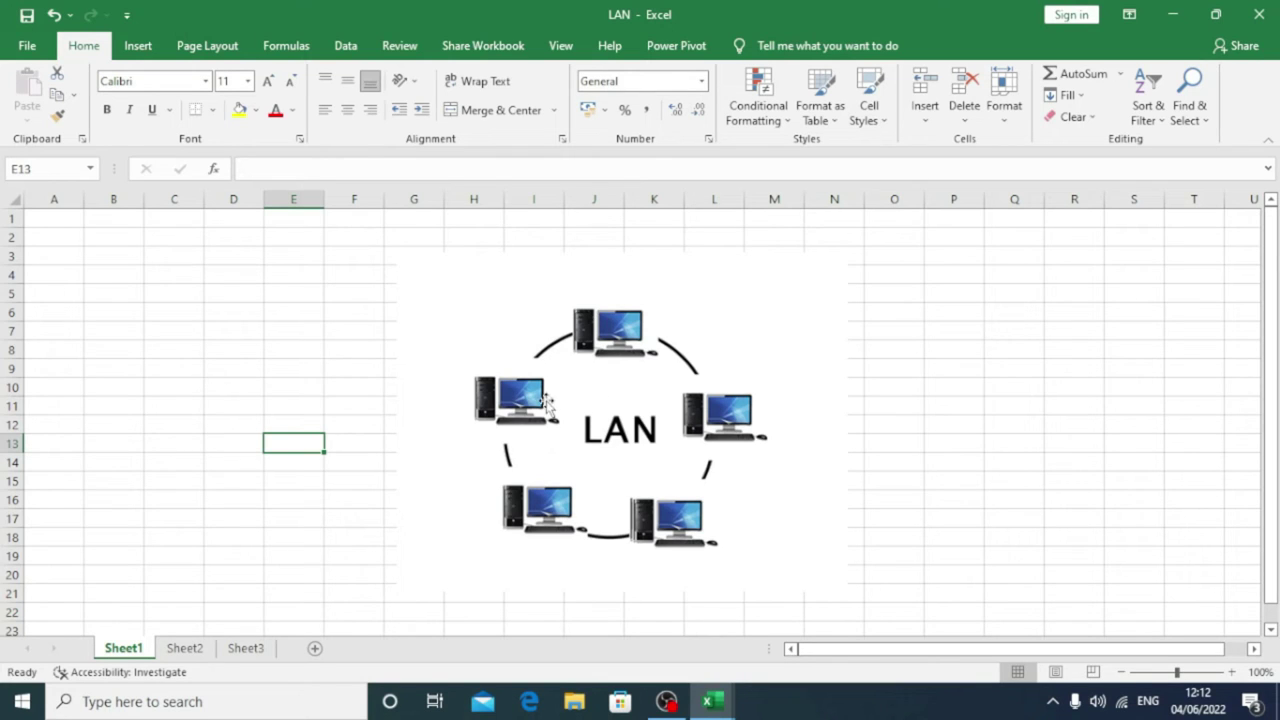
left_click(185, 648)
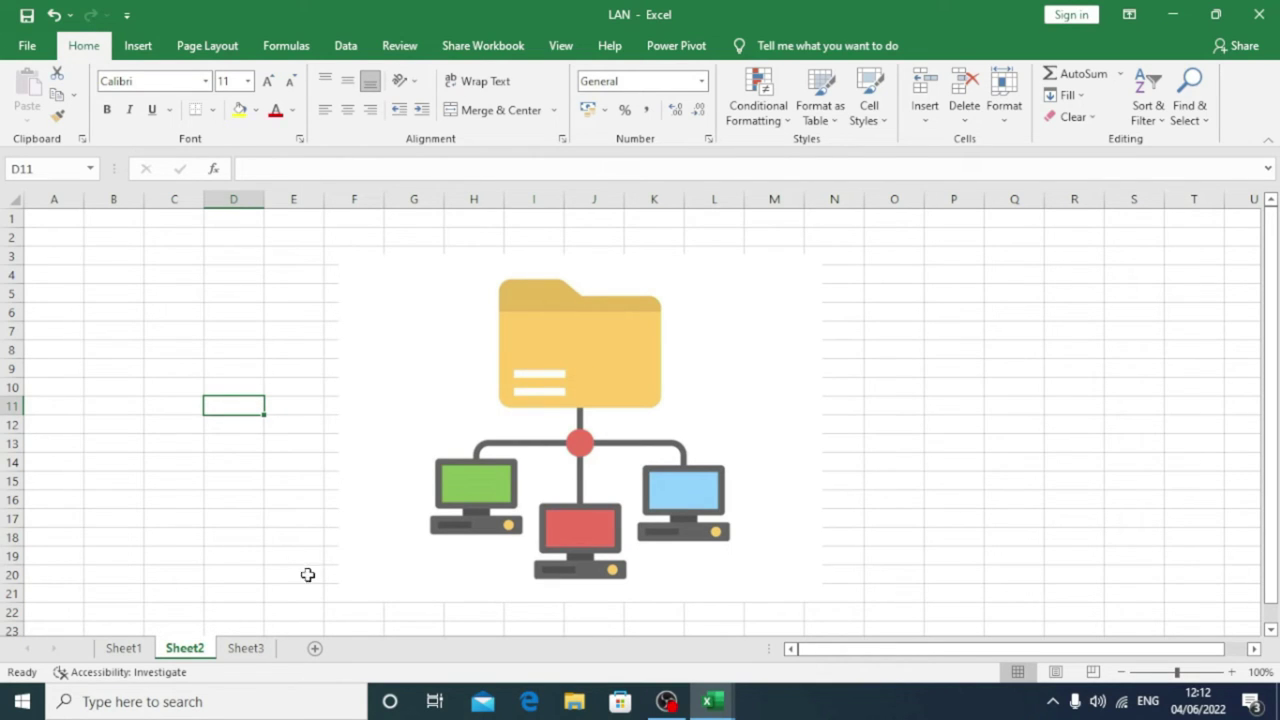
left_click(245, 648)
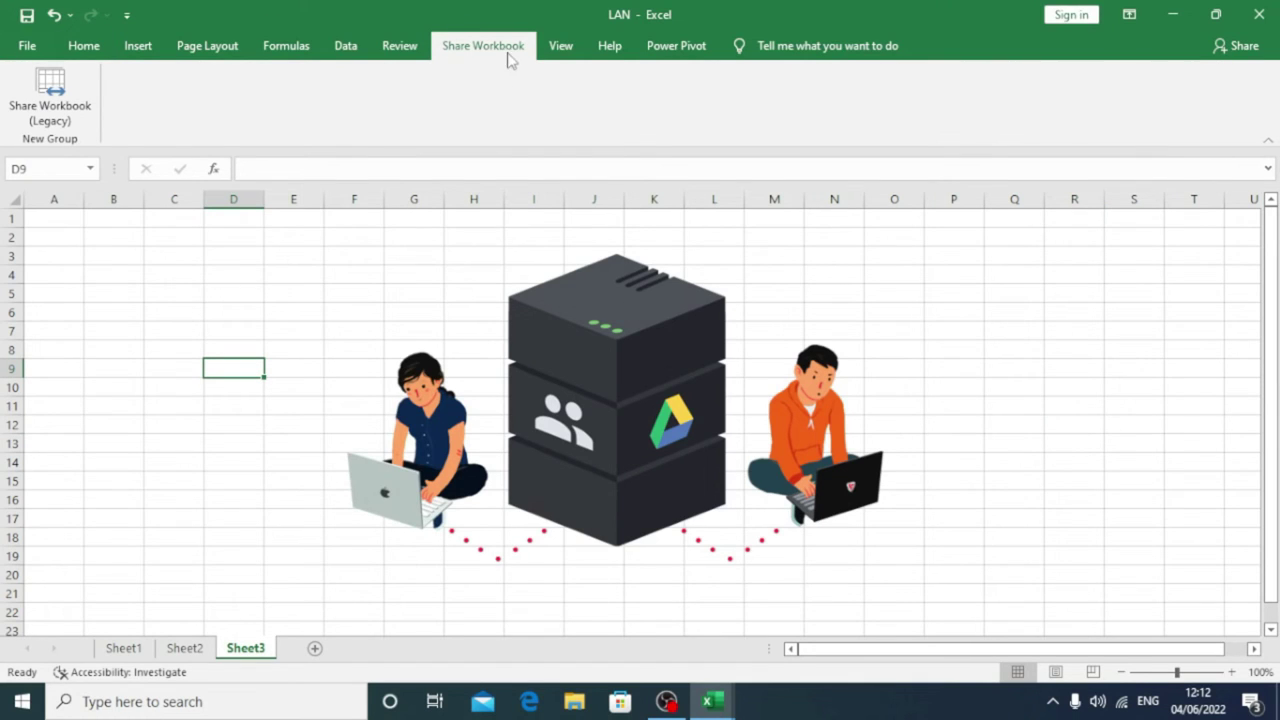
Share the LAN workbook via Share Workbook (Legacy), save it, and decline the collaboration panel
left_click(58, 119)
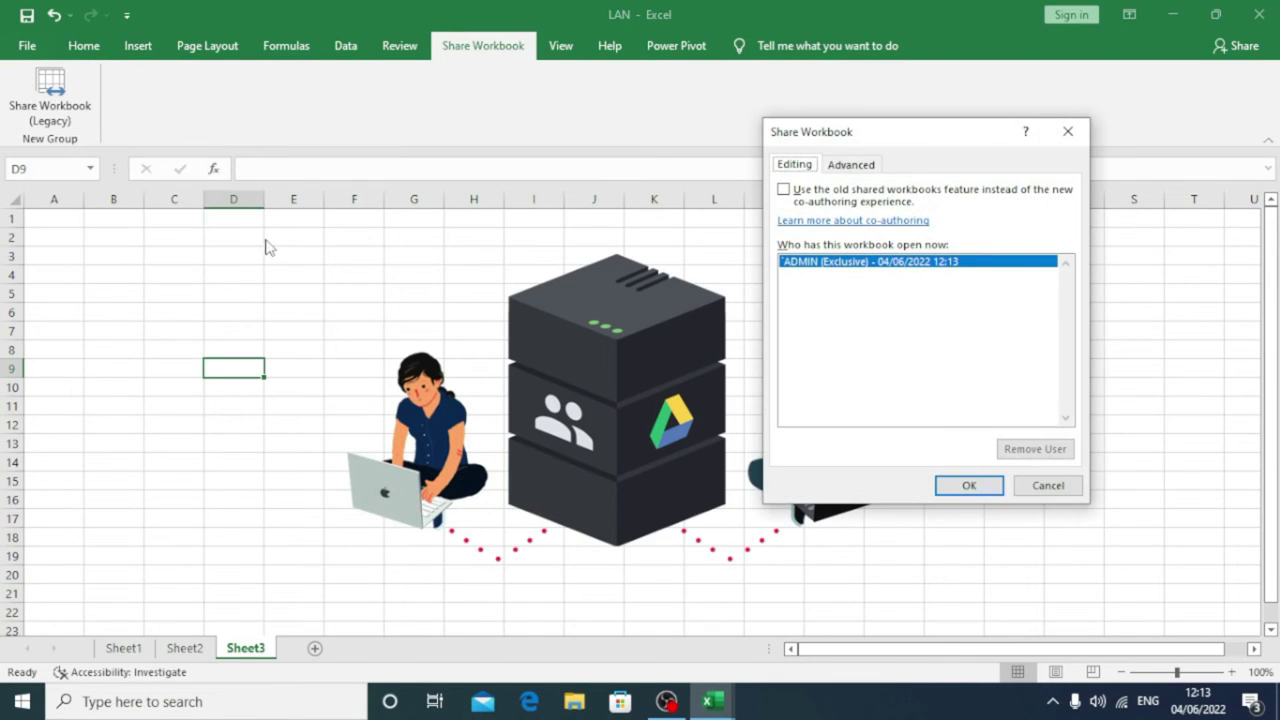
left_click_drag(870, 123, 825, 153)
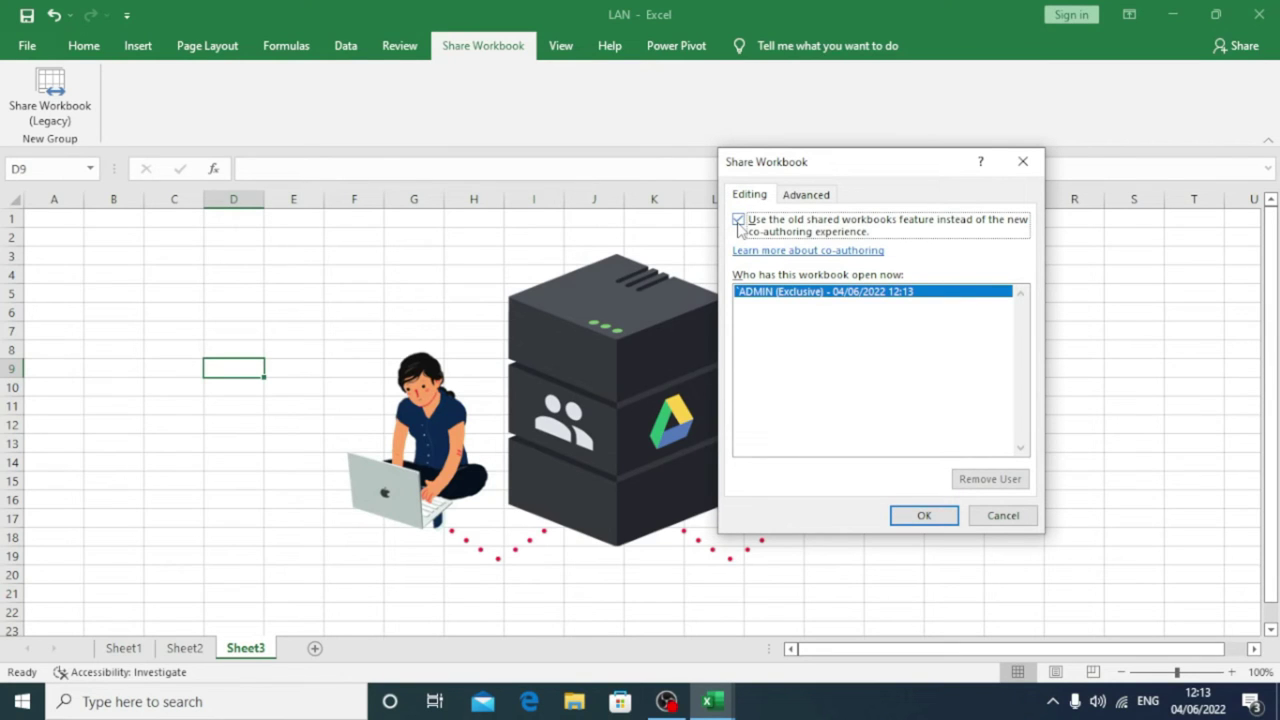
left_click(922, 514)
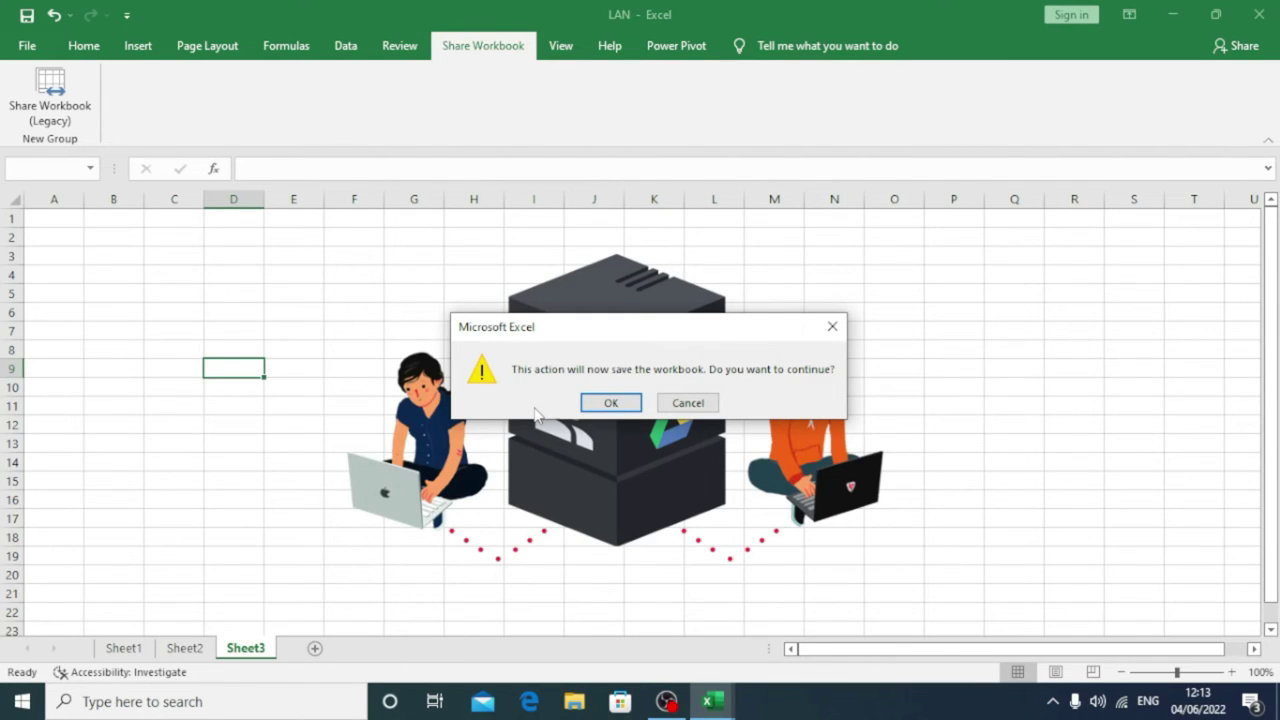
left_click(612, 402)
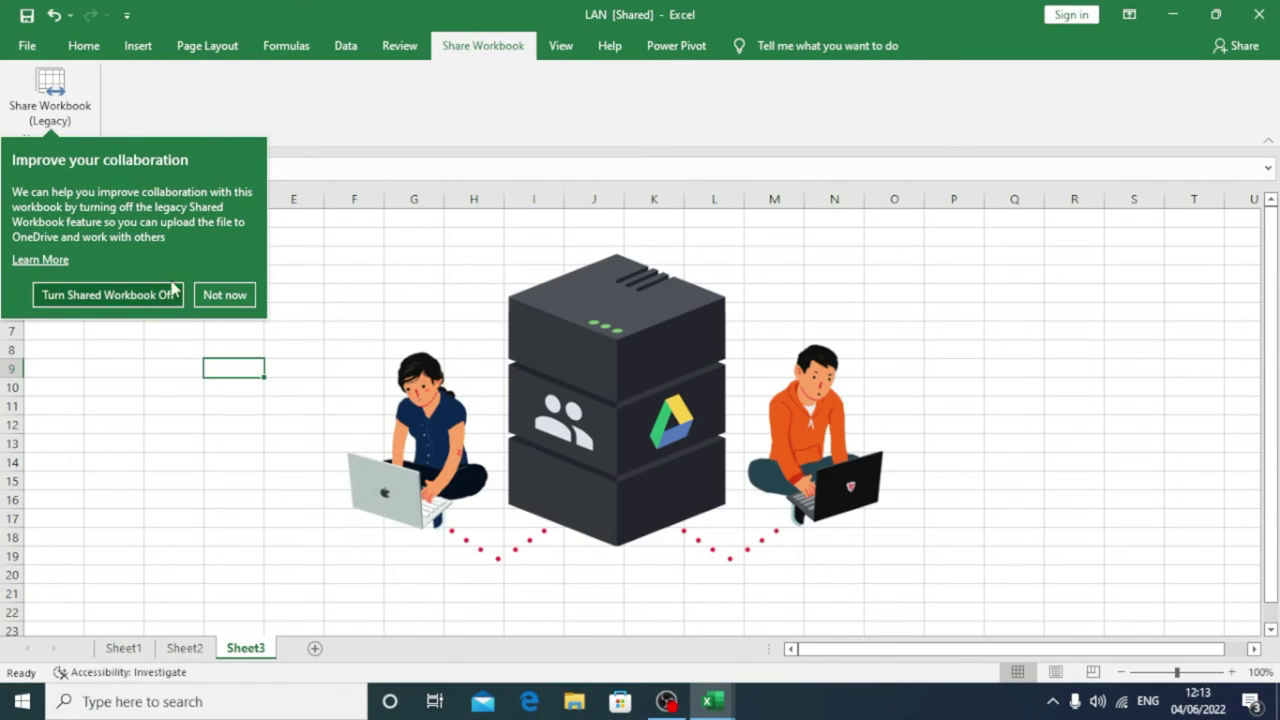
left_click(225, 295)
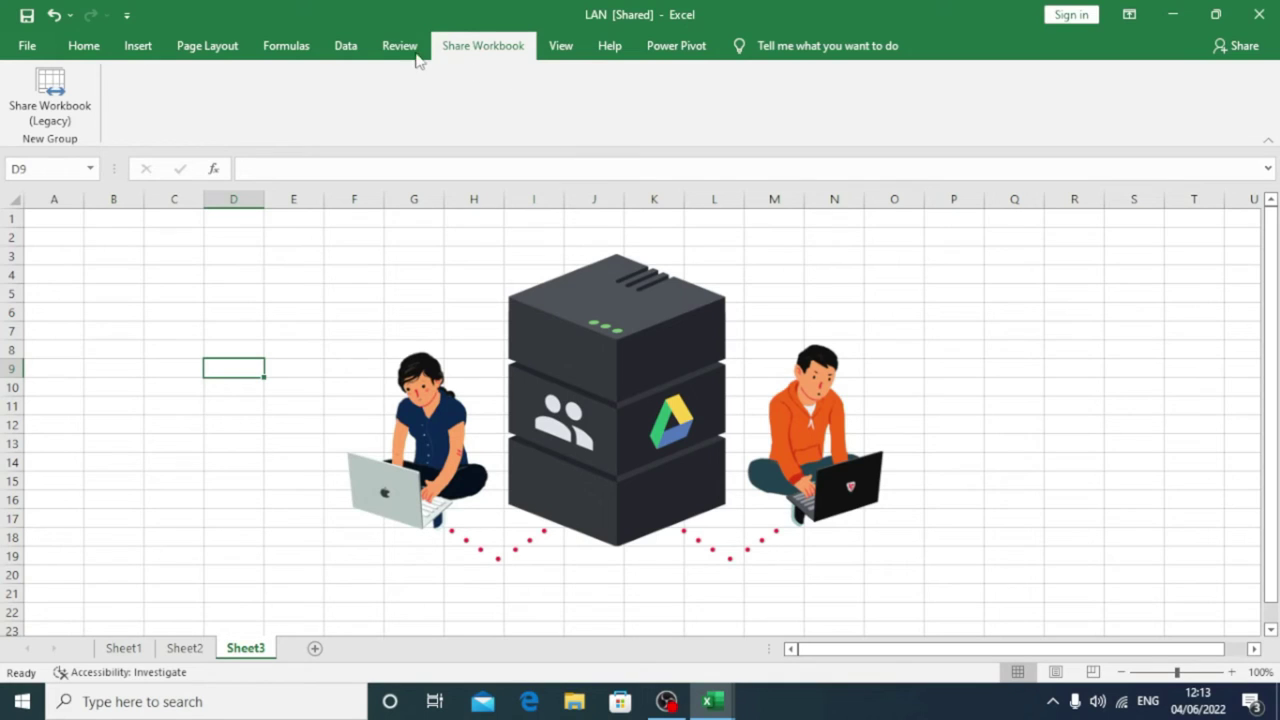
Unshare the LAN workbook from the Review tab, then open and close the Hide Ink options
left_click(383, 48)
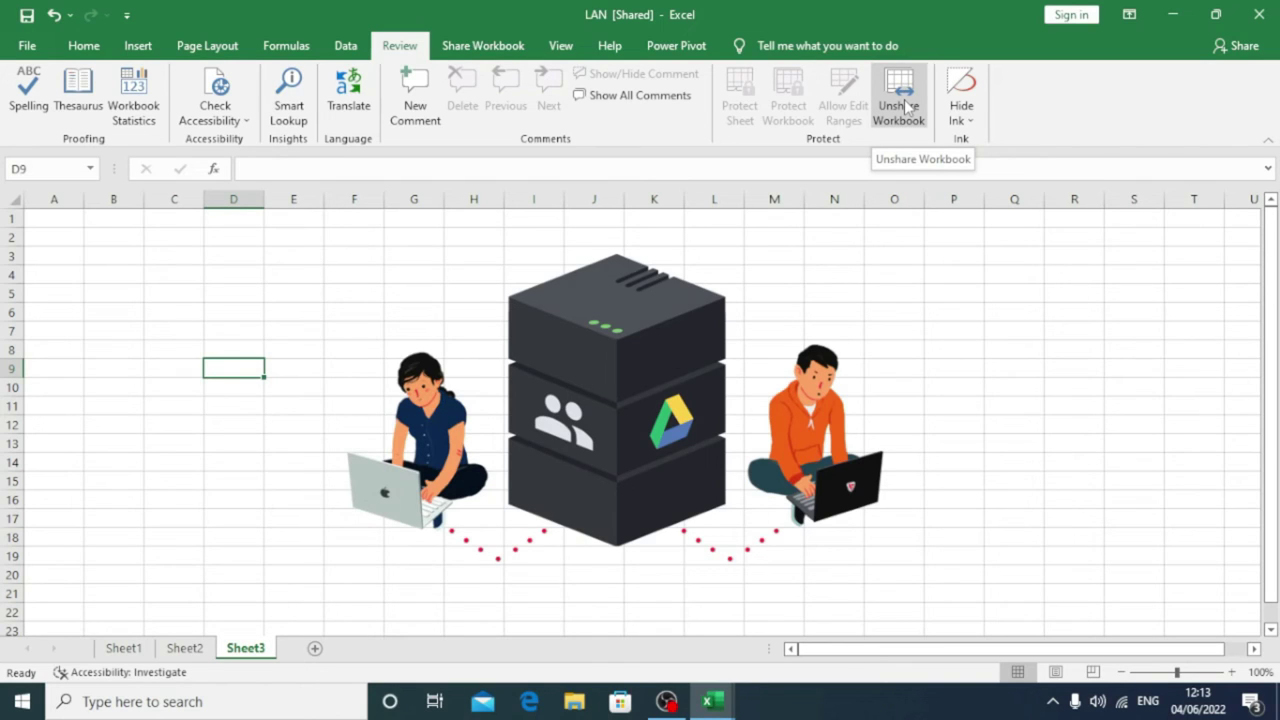
left_click(906, 106)
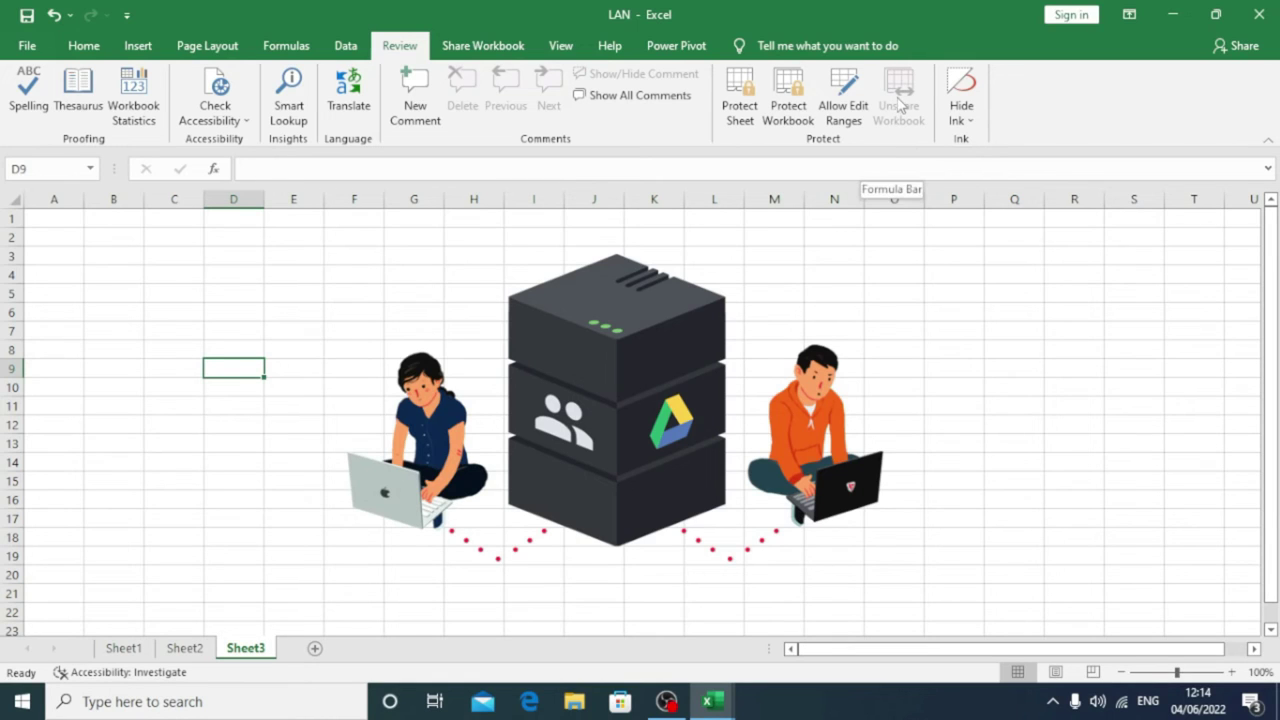
left_click(970, 121)
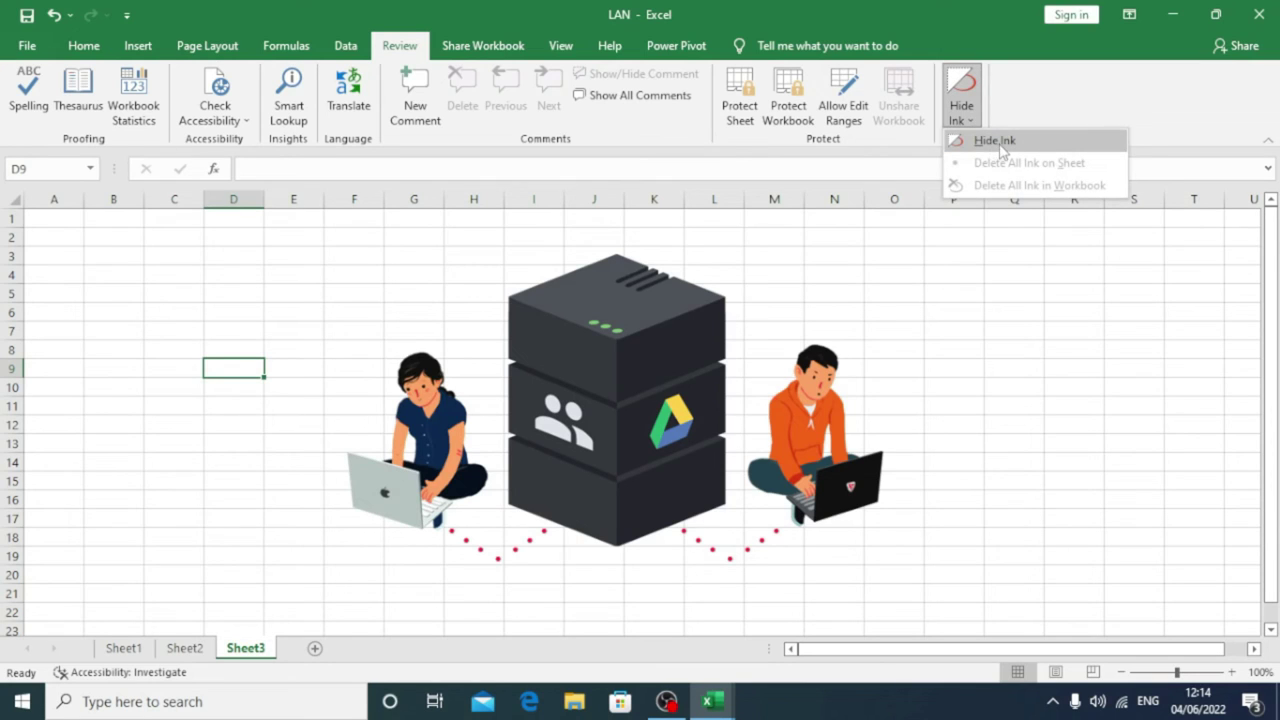
left_click(951, 342)
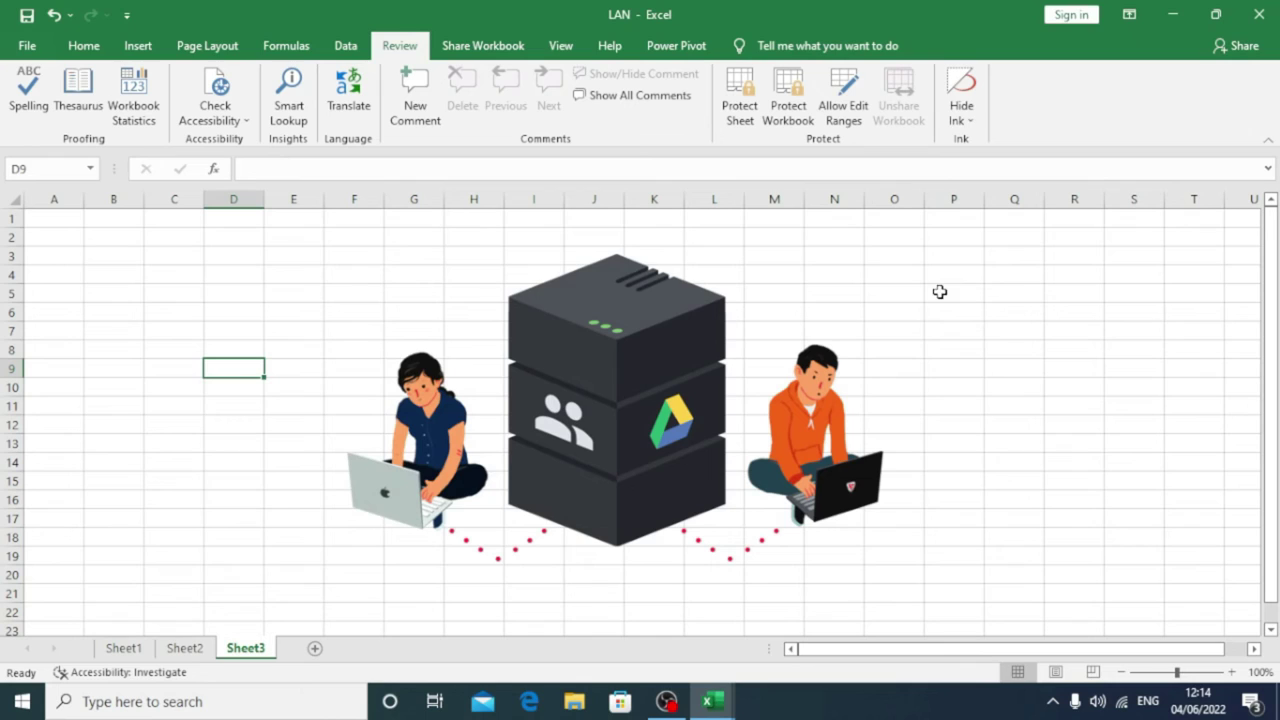
left_click(972, 122)
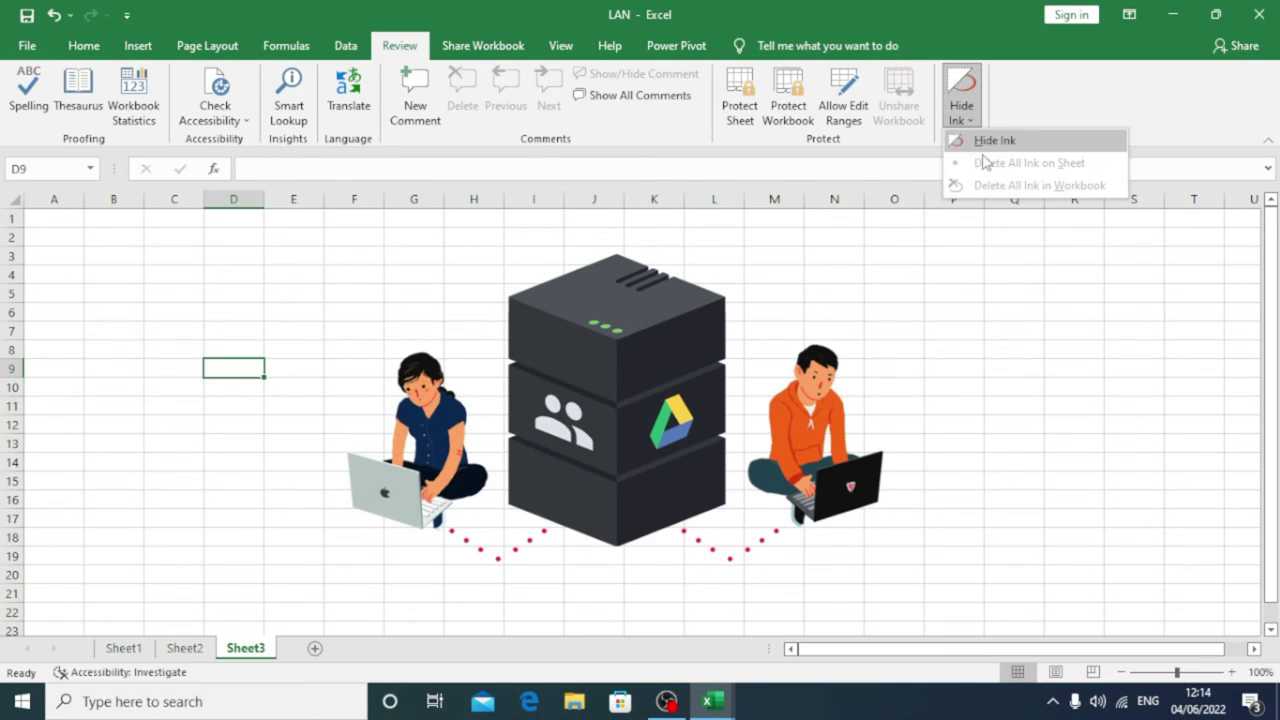
left_click(1016, 301)
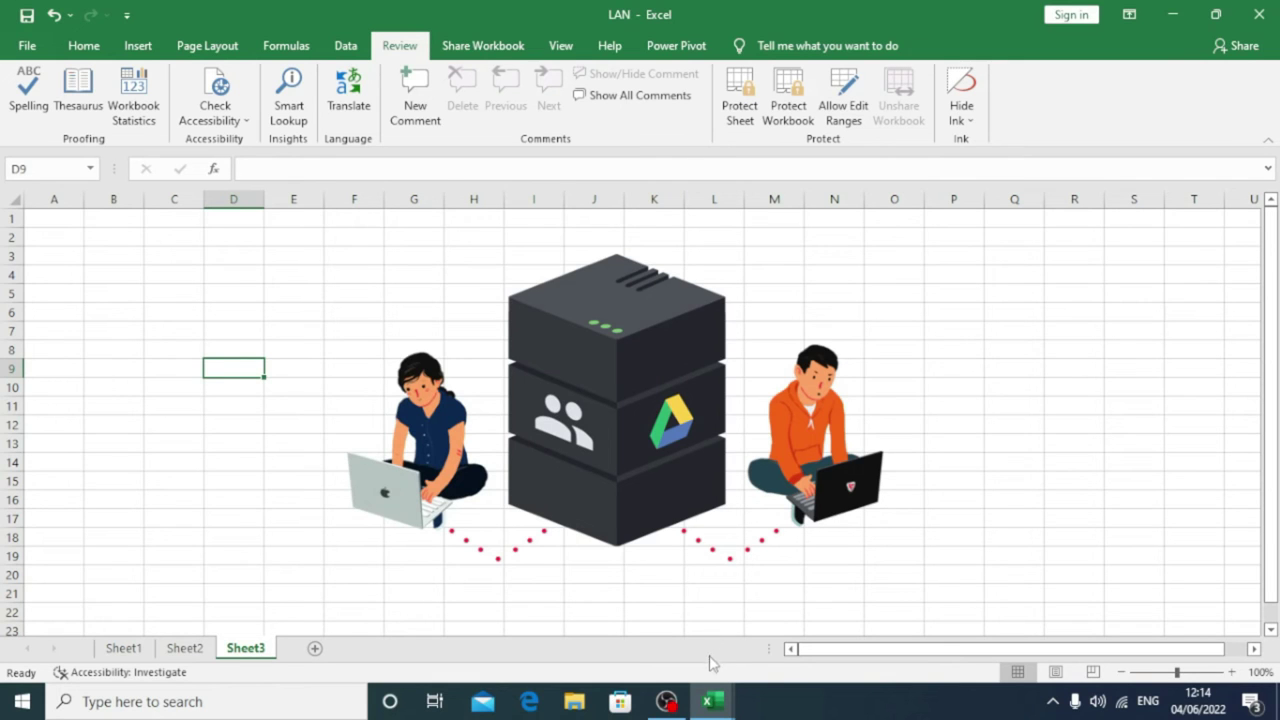
Switch to the Rishta ach file workbook and tick Draw under Options > Customize Ribbon
mouse_move(712, 701)
left_click(660, 626)
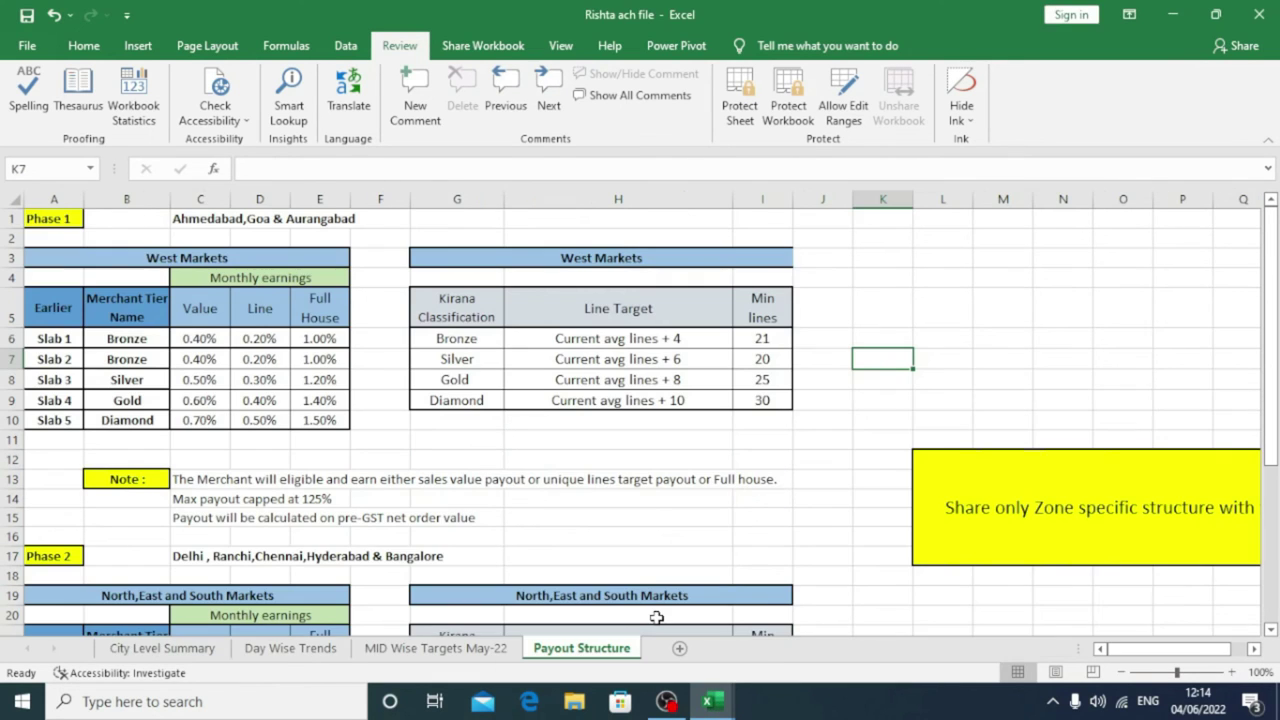
left_click(26, 46)
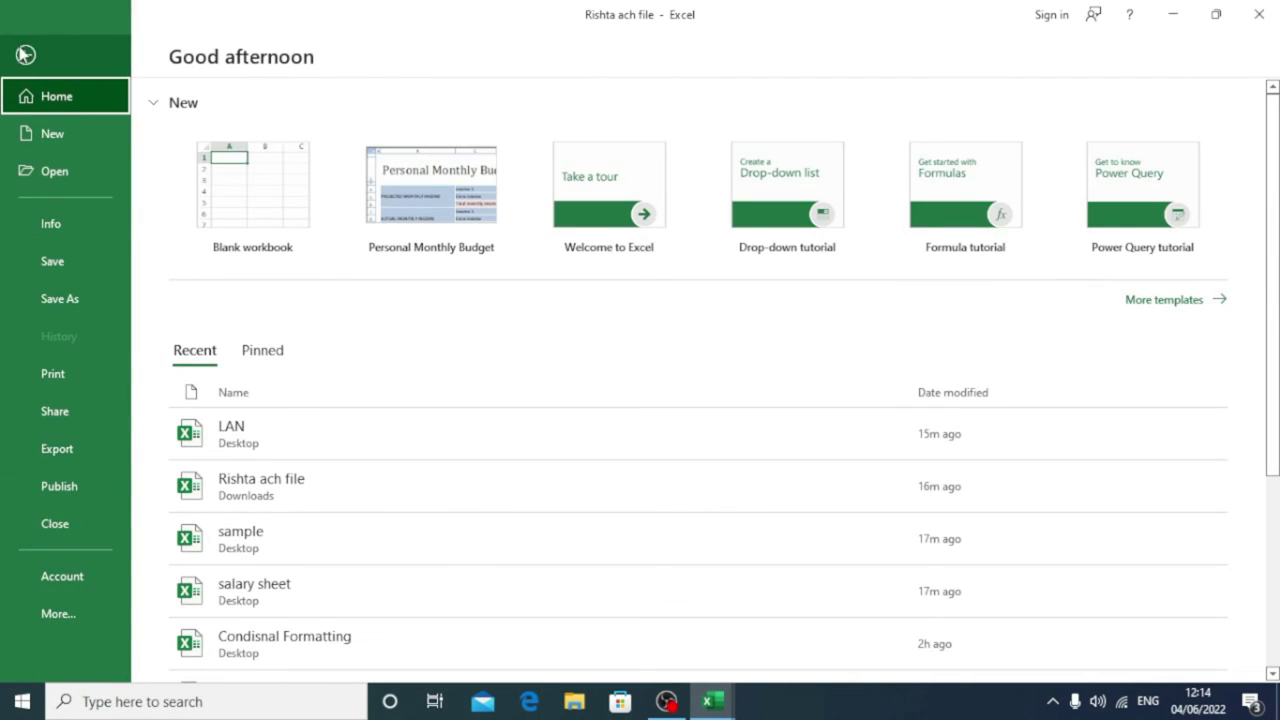
left_click(76, 616)
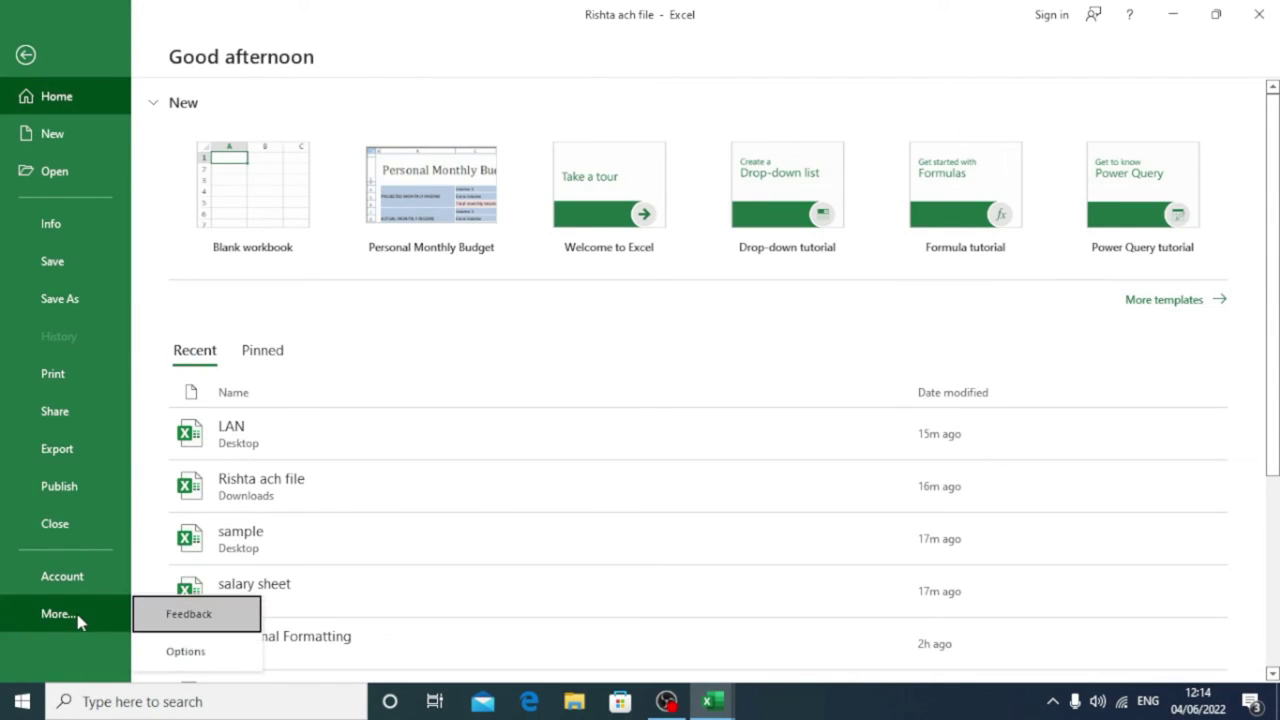
left_click(188, 652)
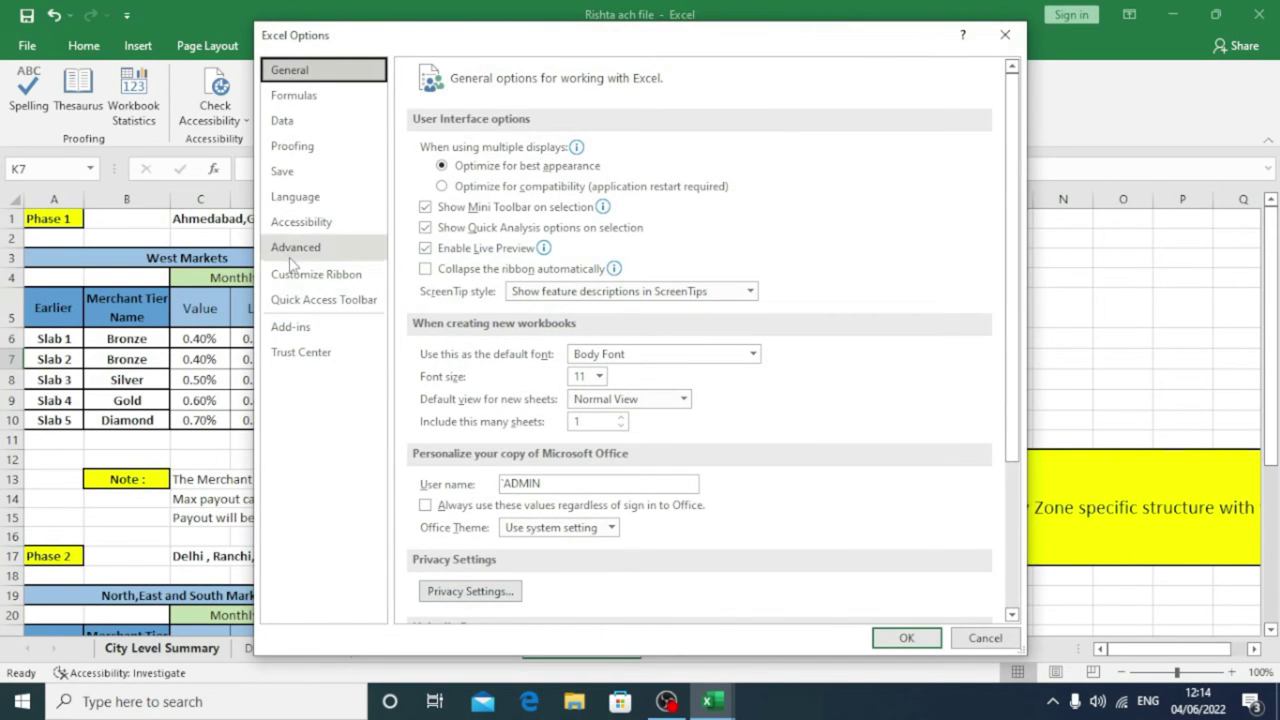
left_click(346, 282)
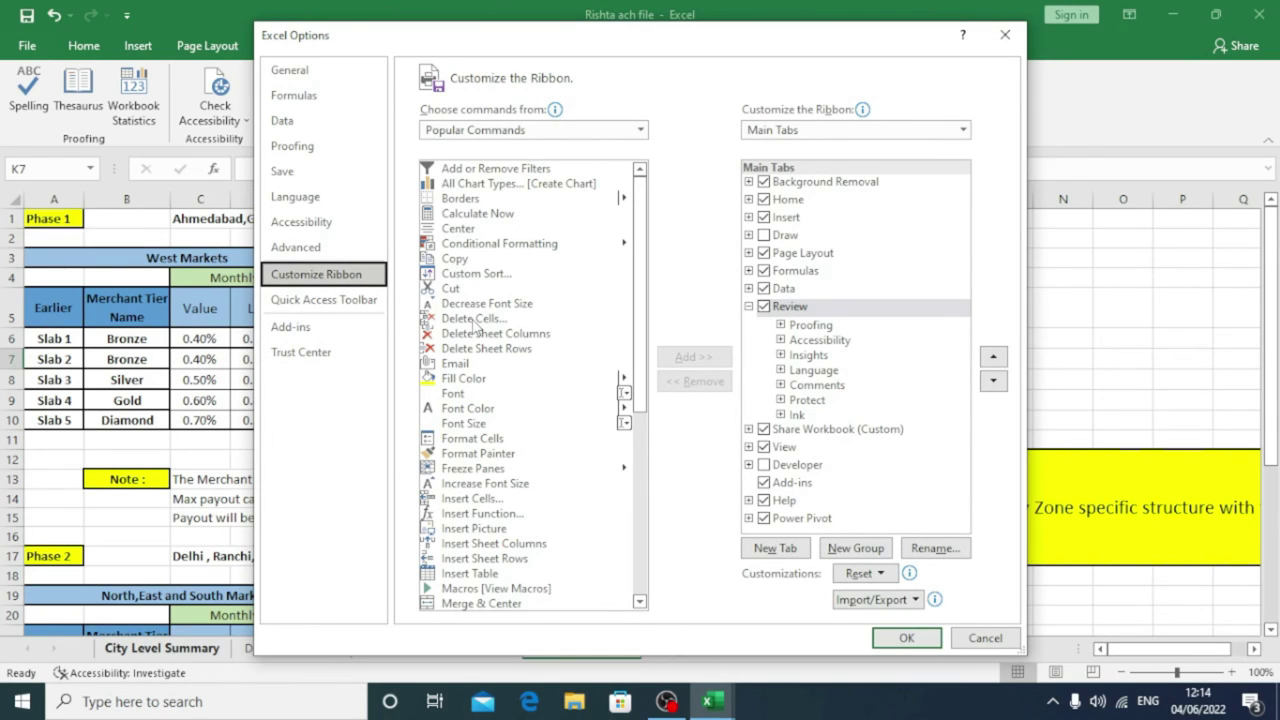
left_click(764, 236)
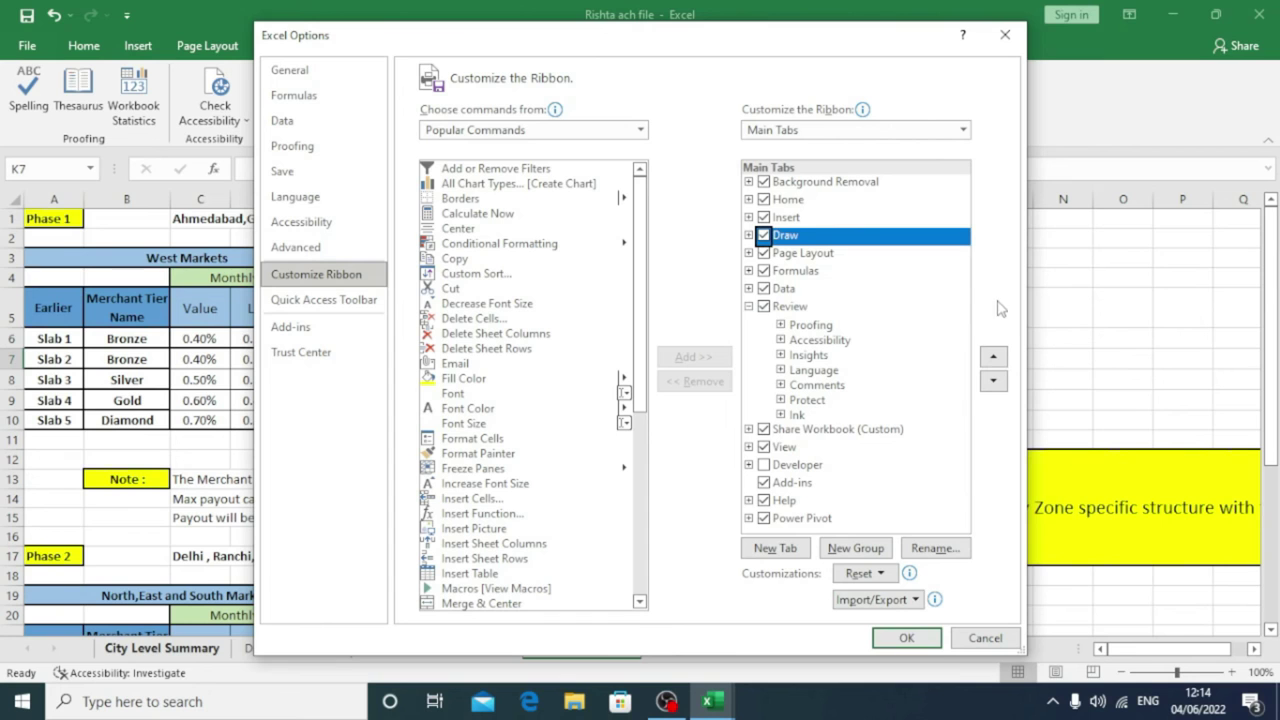
left_click(912, 639)
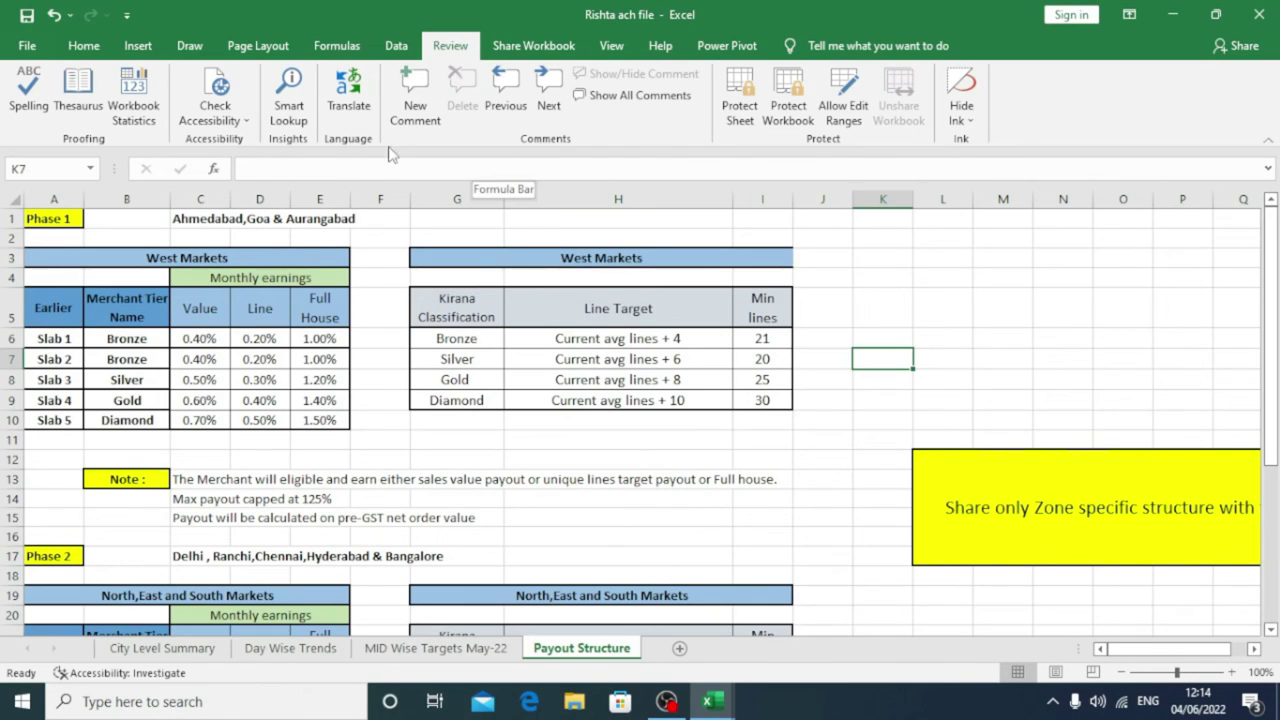
Highlight cells H6 and H8 with the yellow highlighter from the Draw tab
left_click(190, 47)
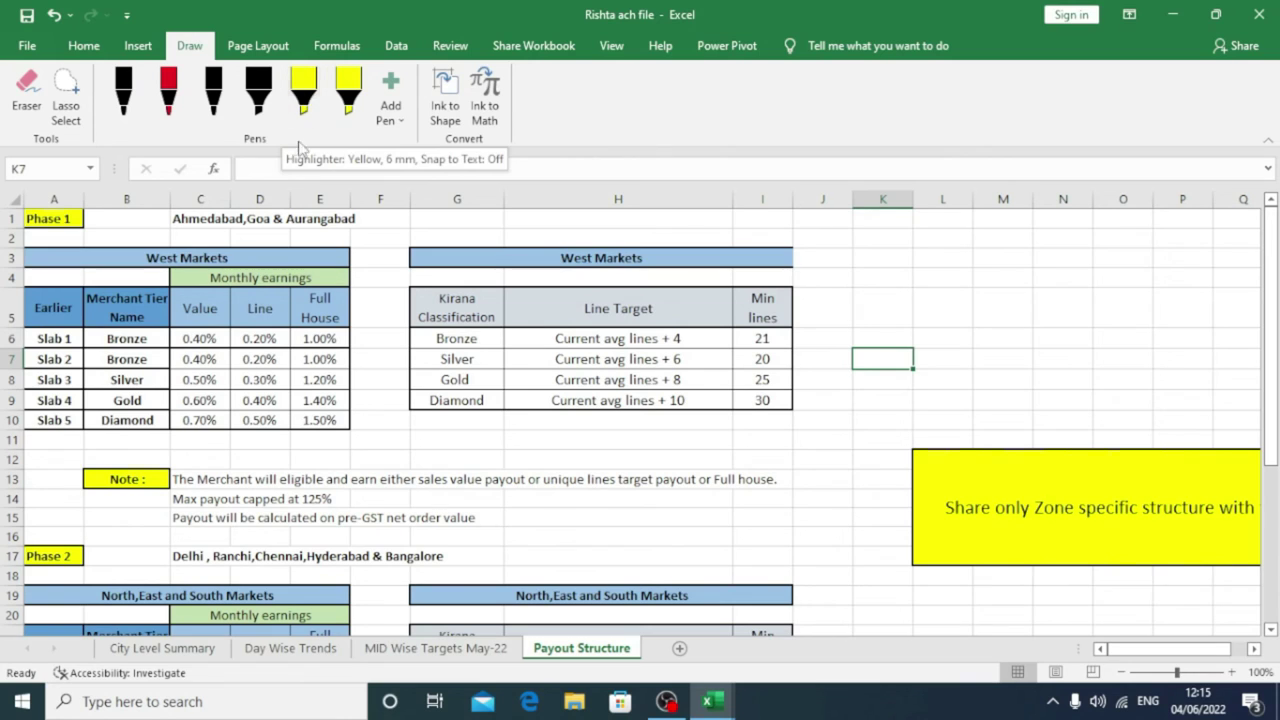
left_click(305, 92)
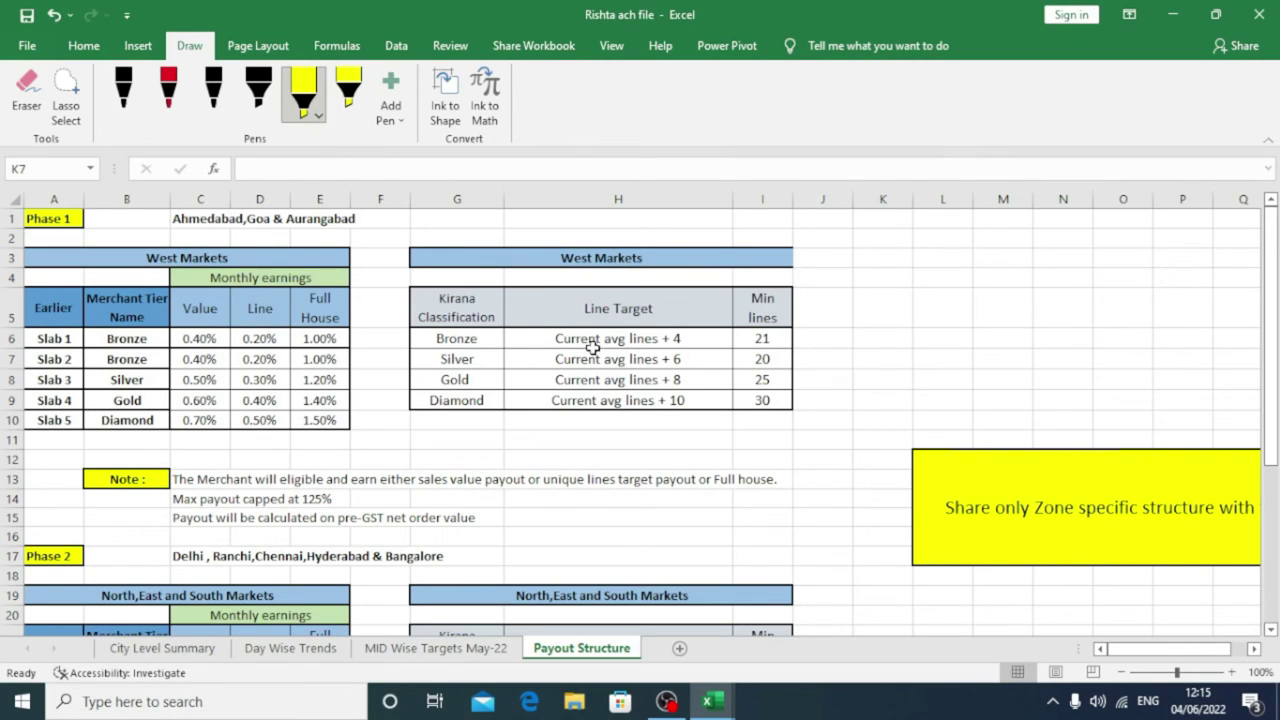
left_click(316, 119)
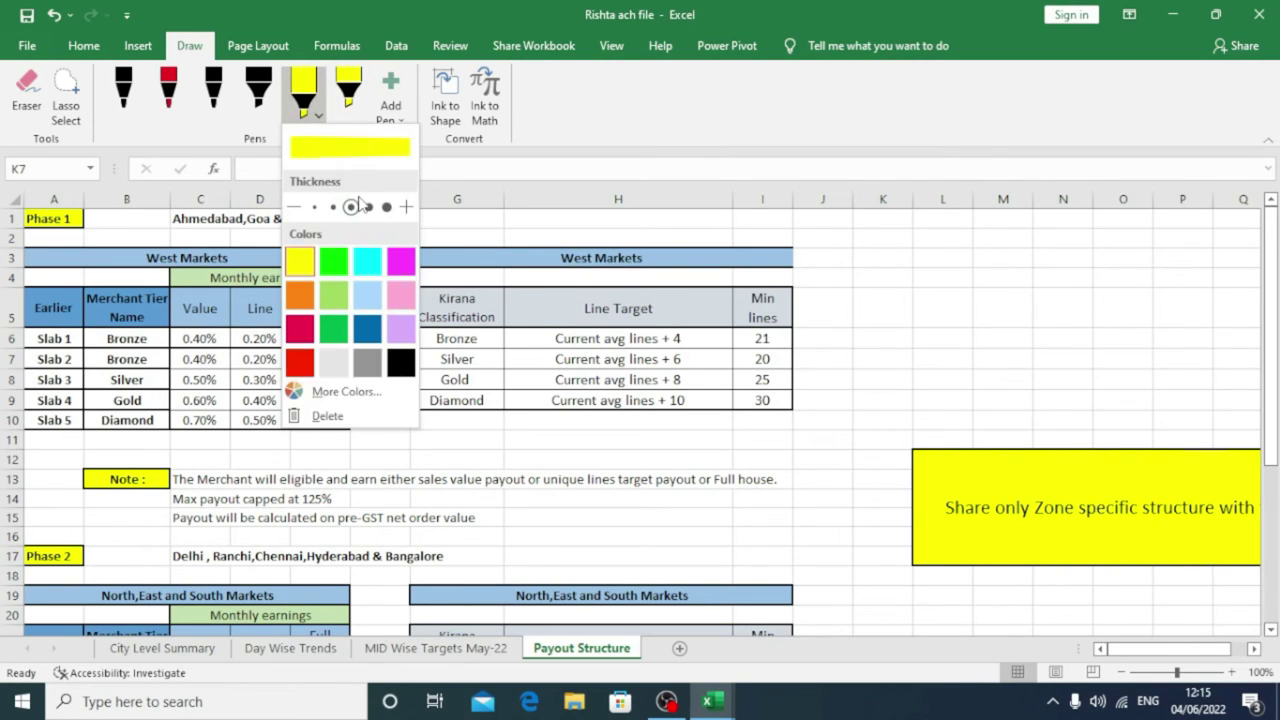
left_click_drag(540, 338, 684, 338)
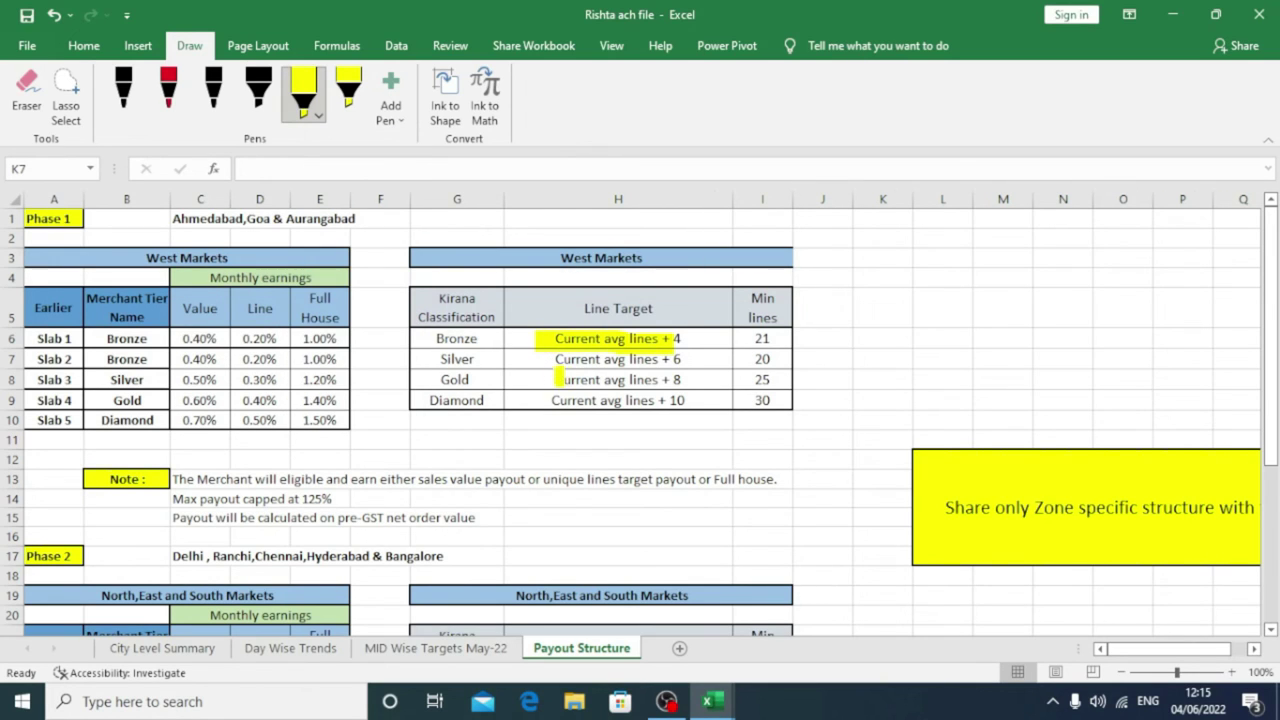
left_click_drag(552, 379, 682, 379)
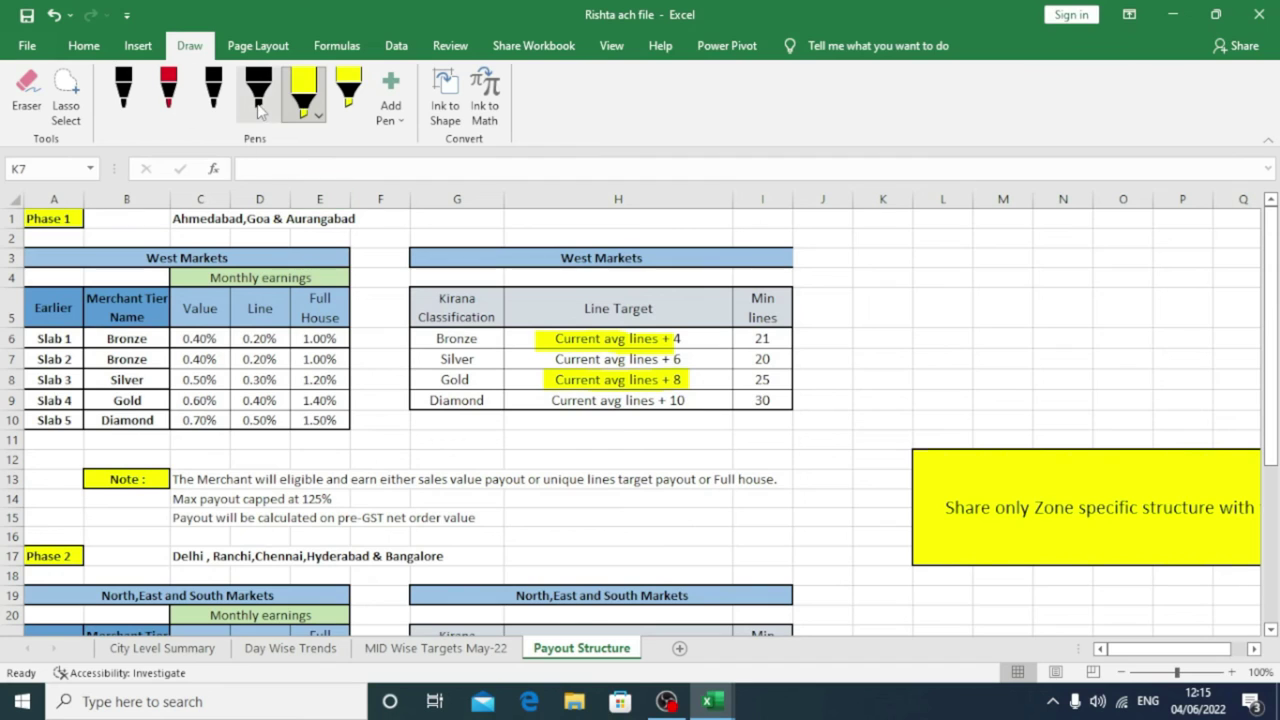
Switch the highlighter to red and strike through the C7:D9 values
left_click(318, 115)
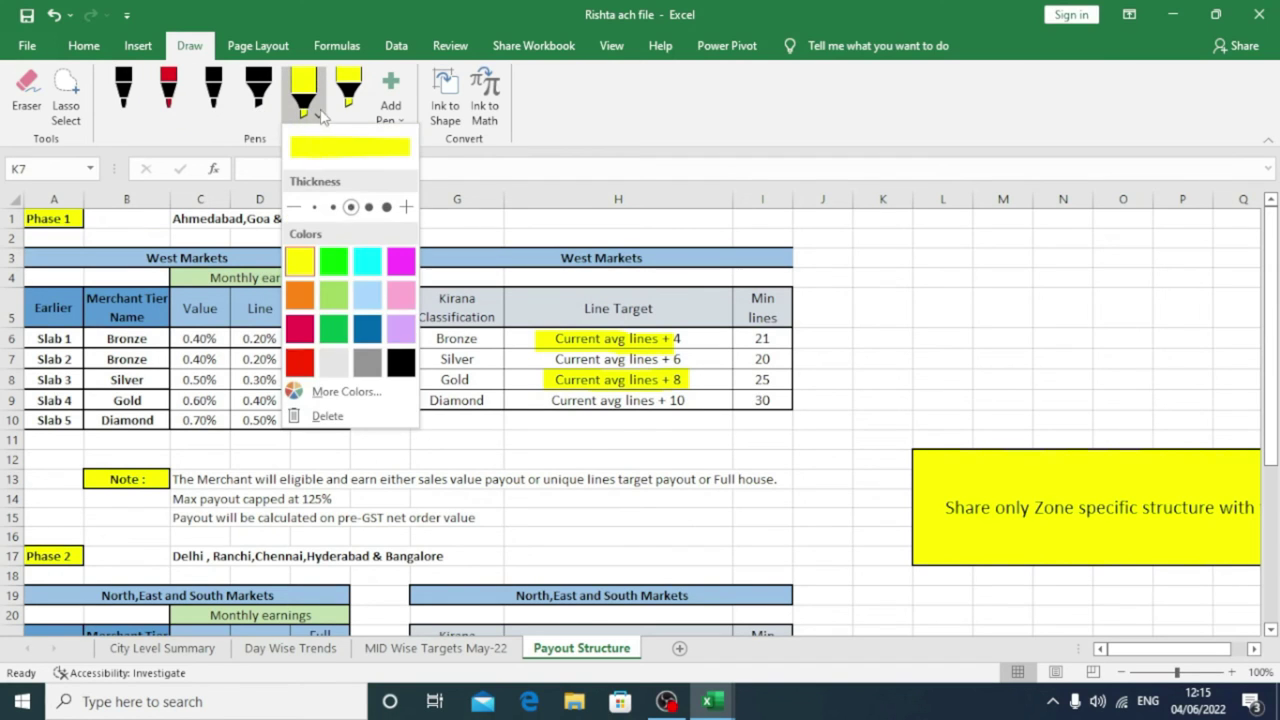
left_click(300, 362)
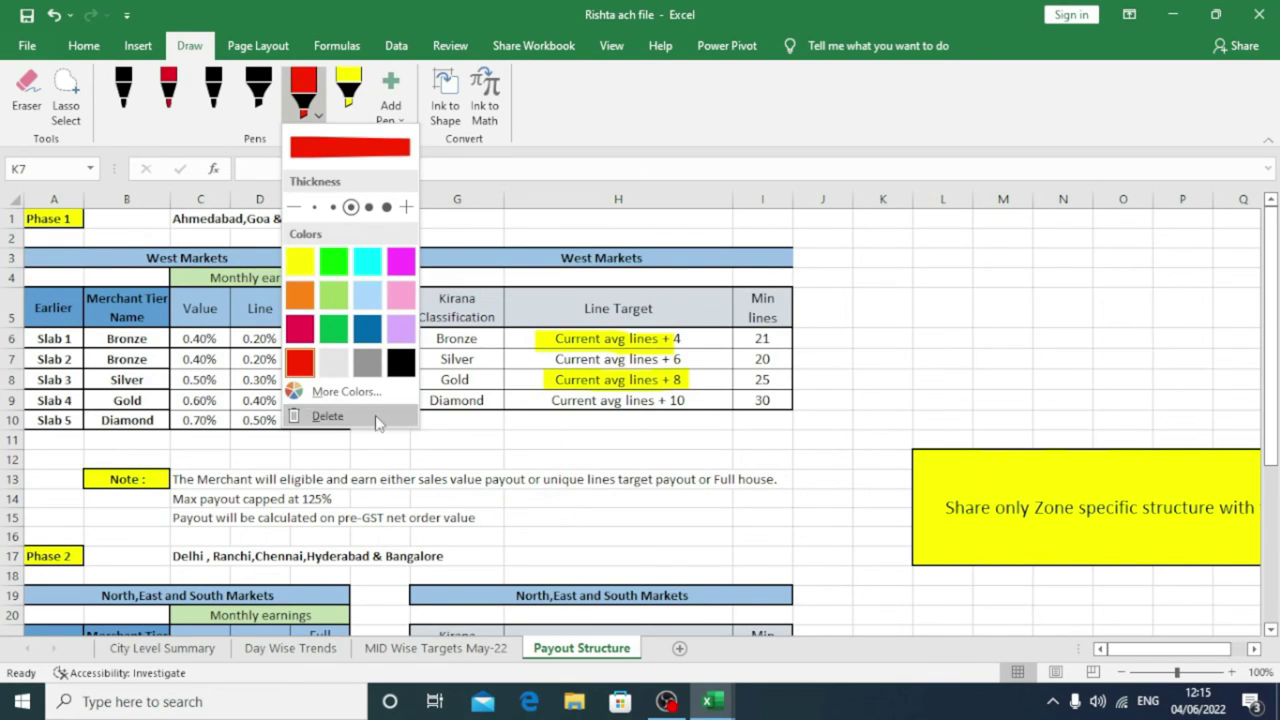
left_click_drag(176, 369, 282, 369)
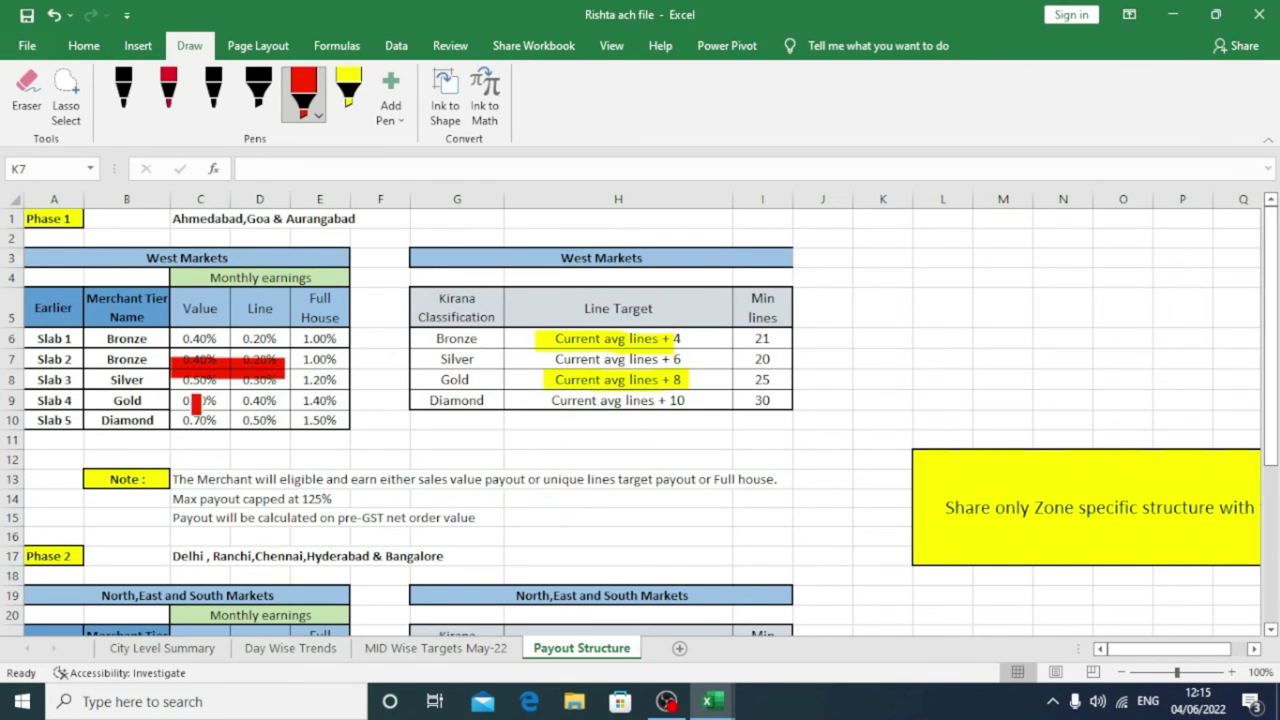
left_click_drag(190, 403, 287, 403)
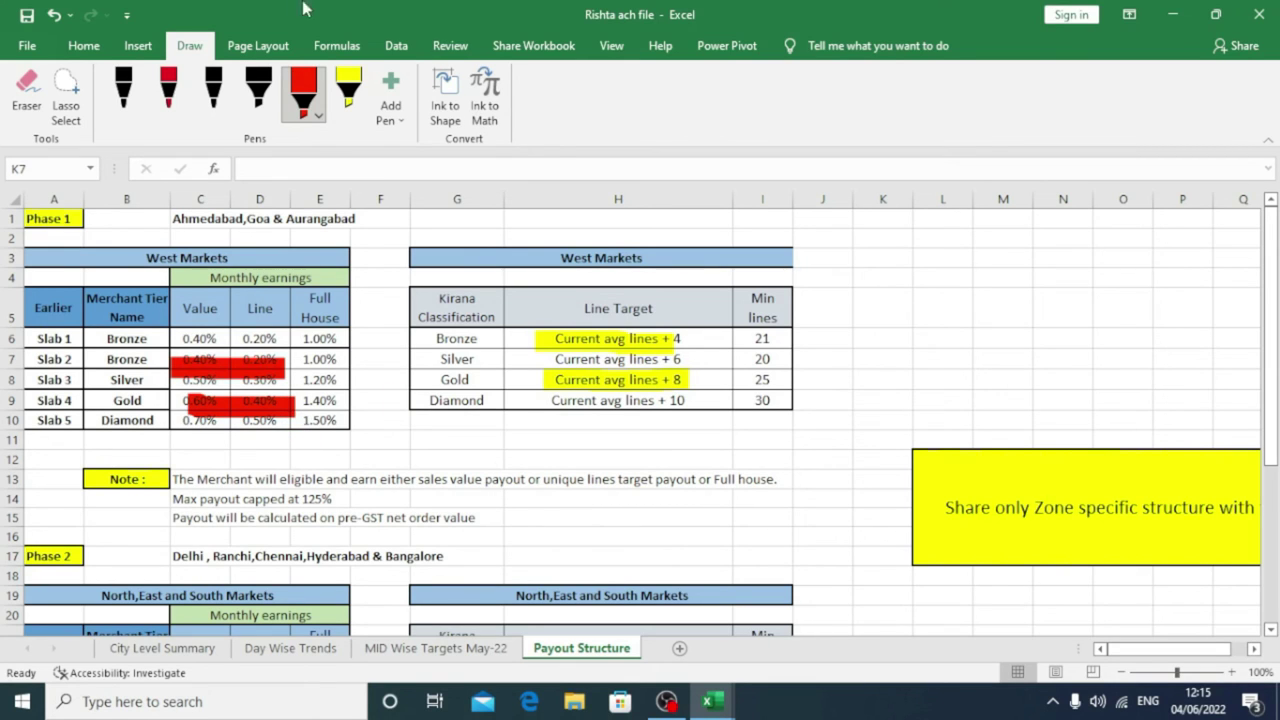
left_click(448, 46)
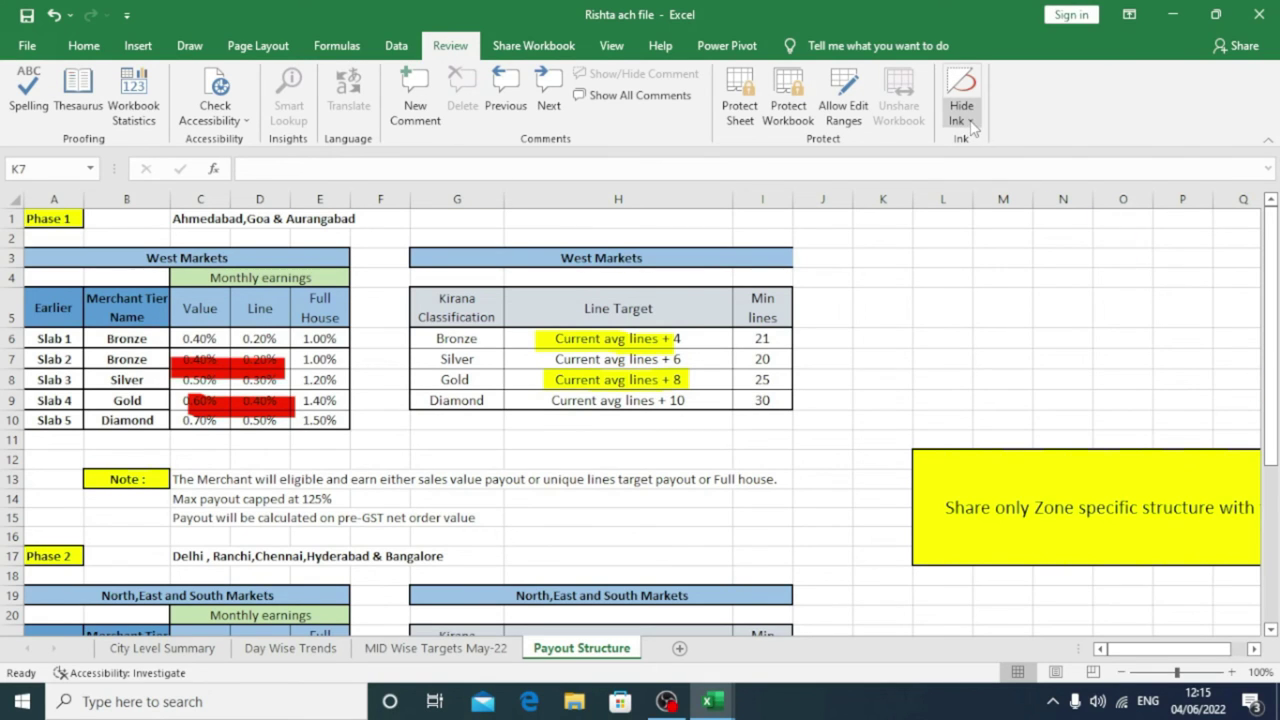
Hide all ink on Payout Structure, then show it again
left_click(969, 121)
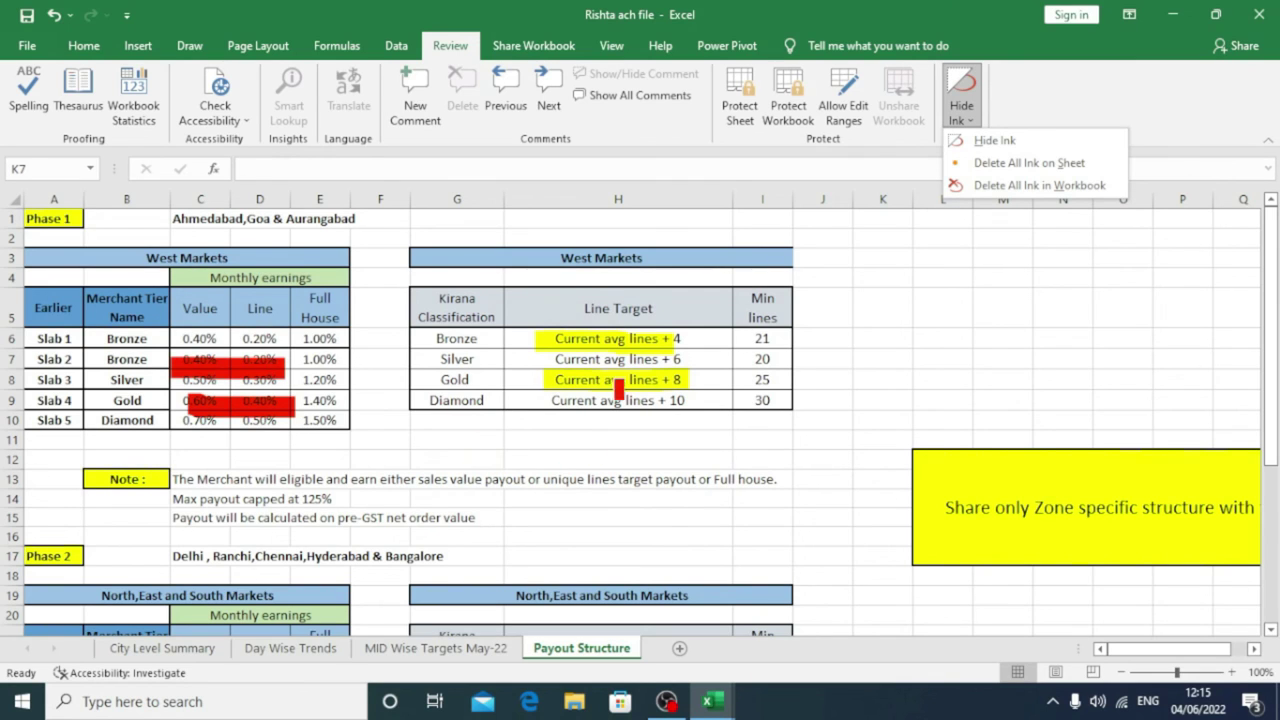
left_click(1013, 150)
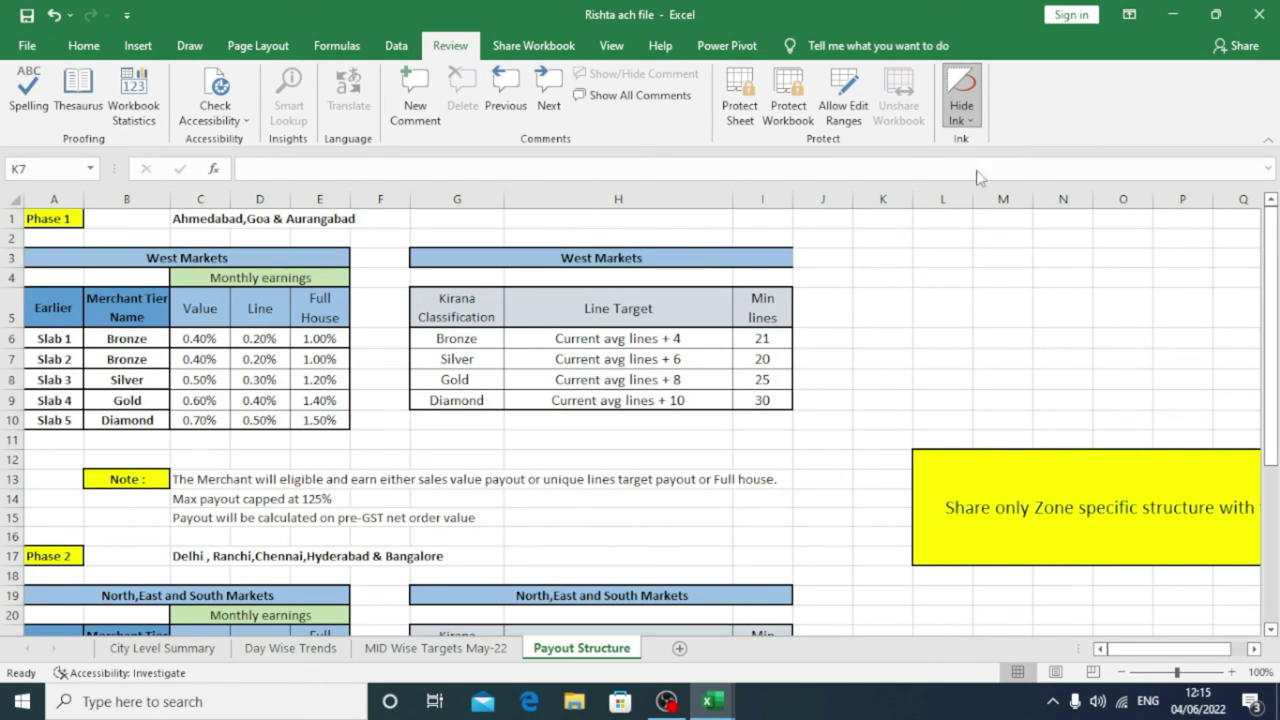
left_click(962, 115)
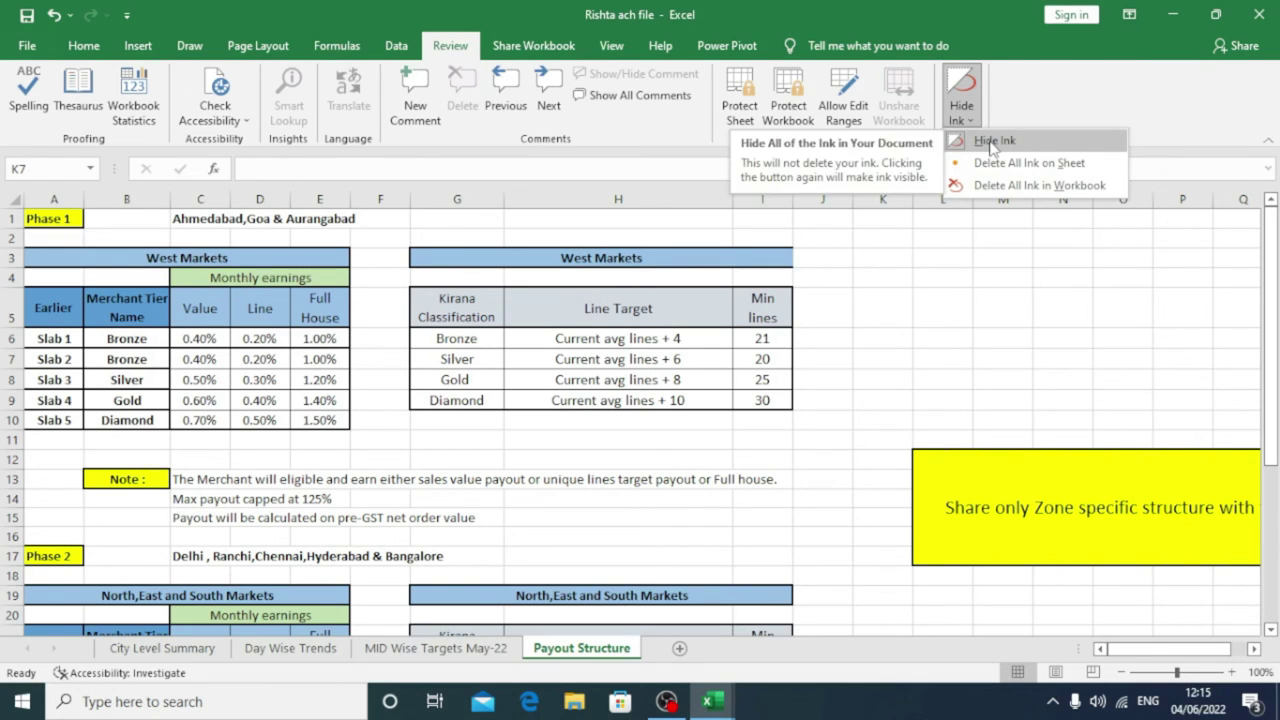
left_click(994, 143)
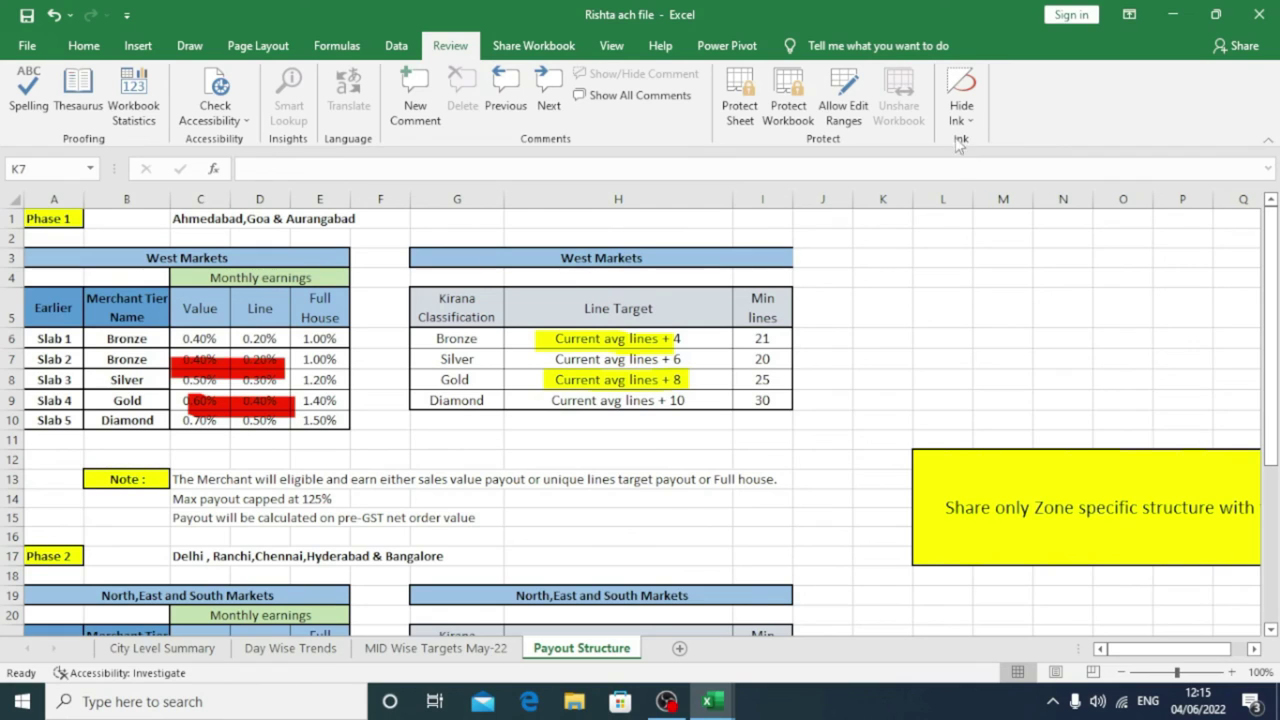
Move to the MID Wise Targets May-22 sheet
left_click(962, 115)
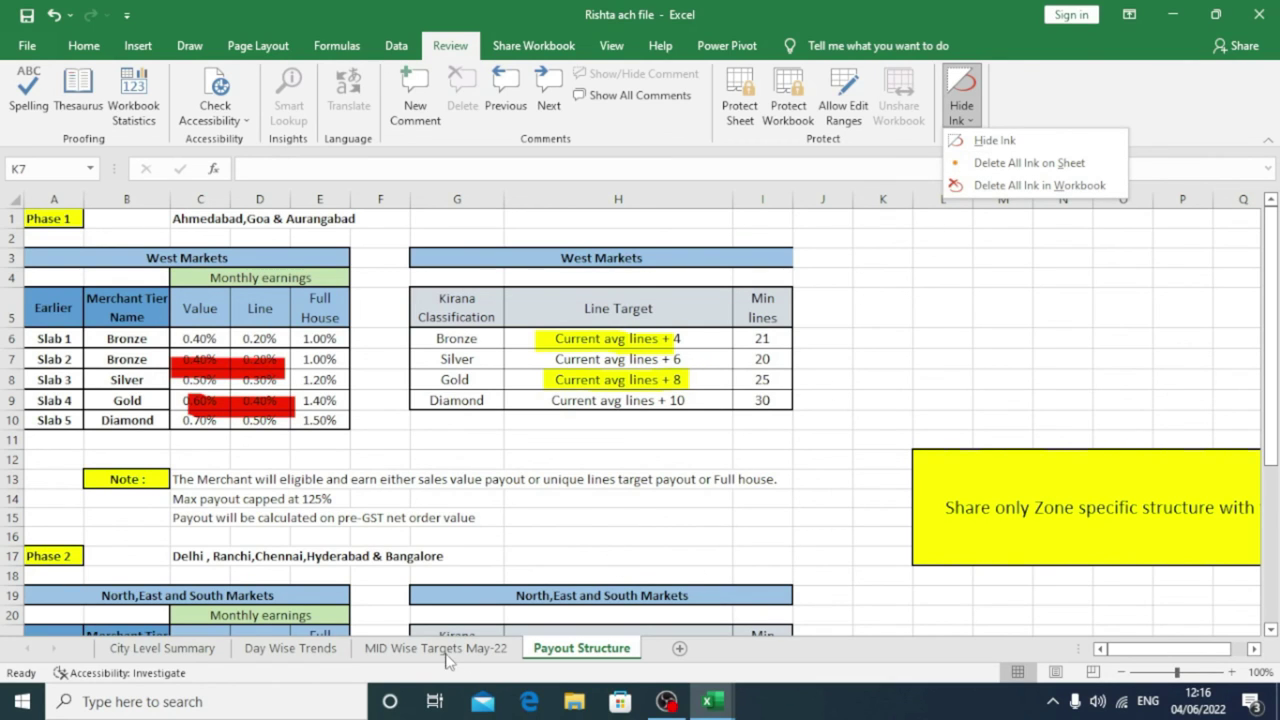
left_click(447, 660)
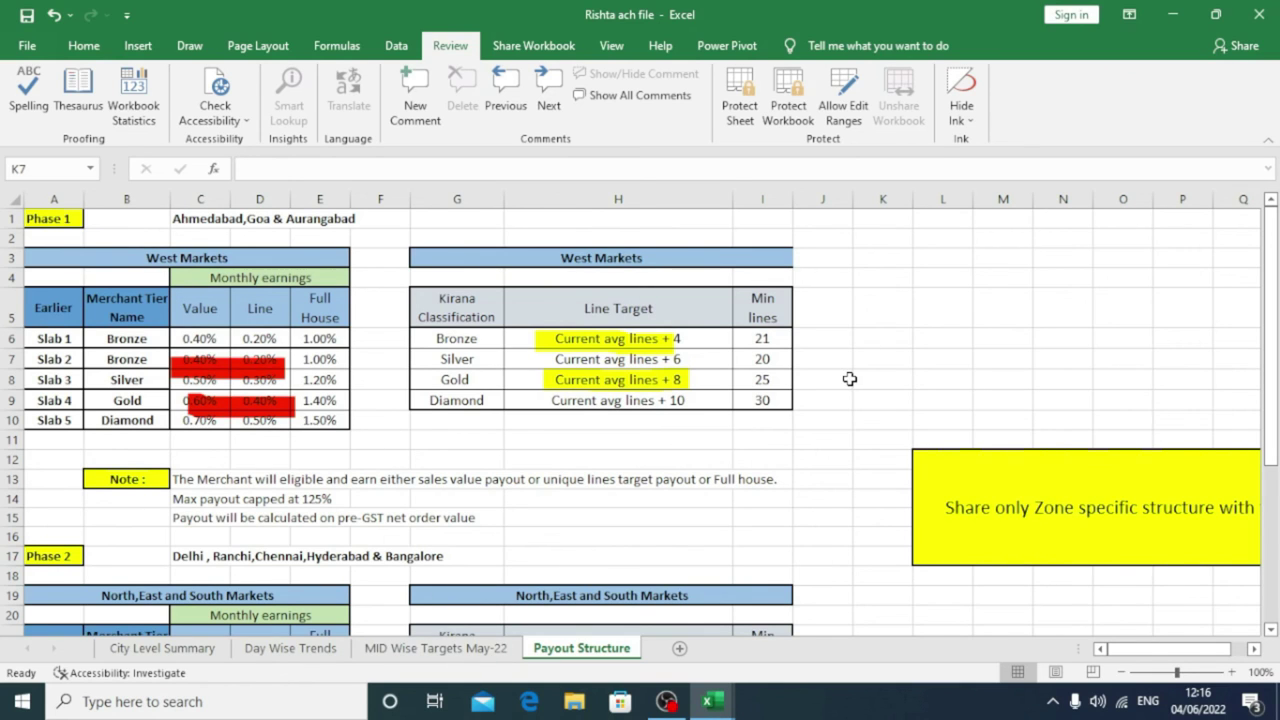
left_click(440, 649)
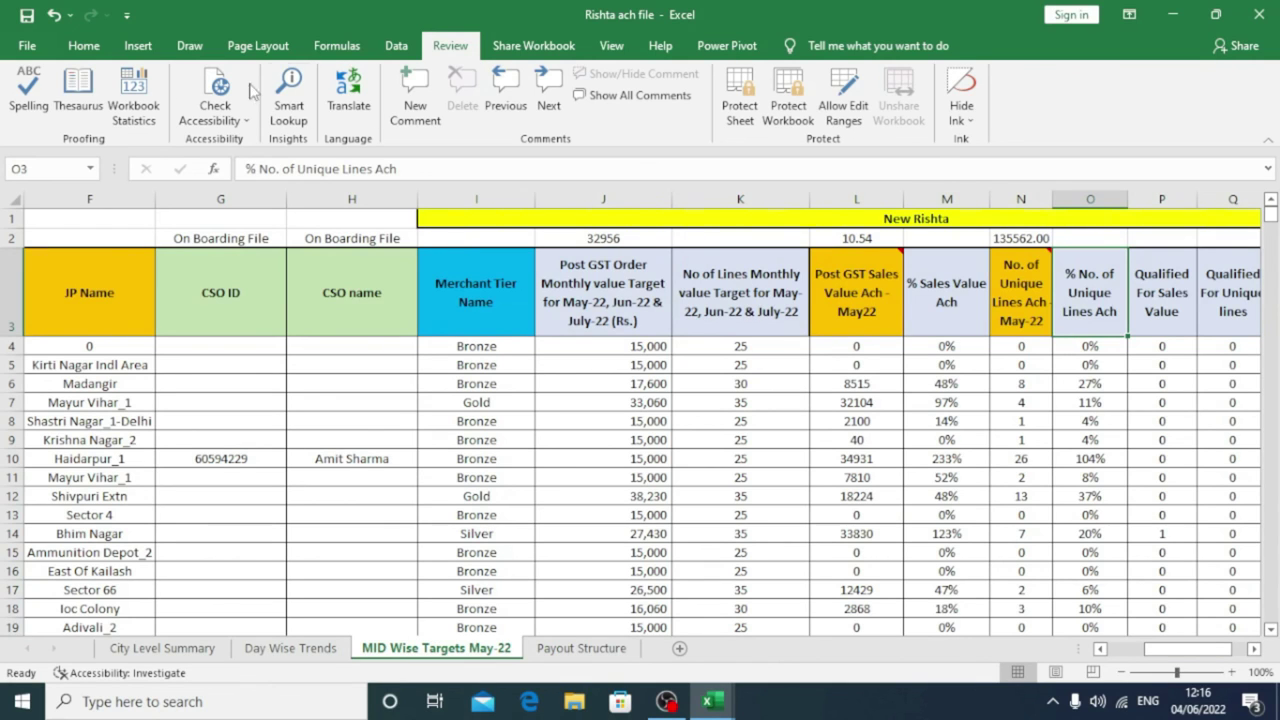
Set the highlighter to yellow and mark column J rows 7–8, 11 and 14–15 on MID Wise Targets
left_click(189, 45)
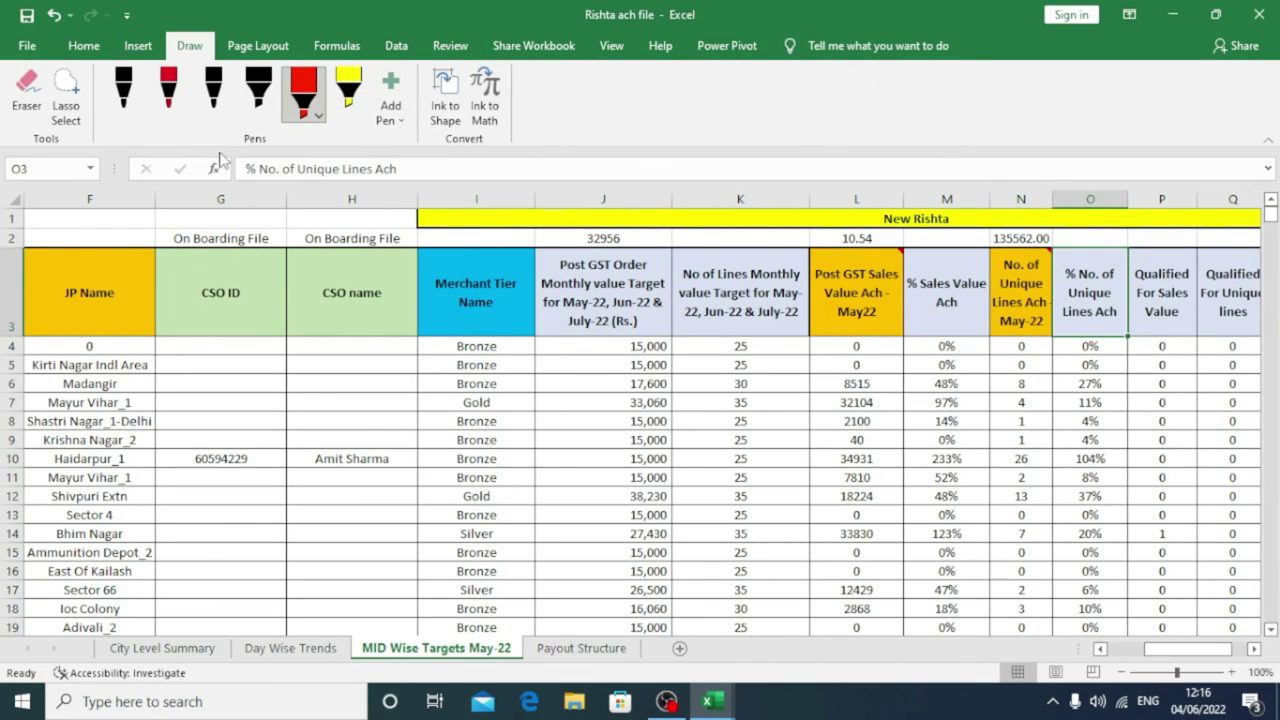
left_click(348, 88)
left_click(305, 105)
left_click(305, 105)
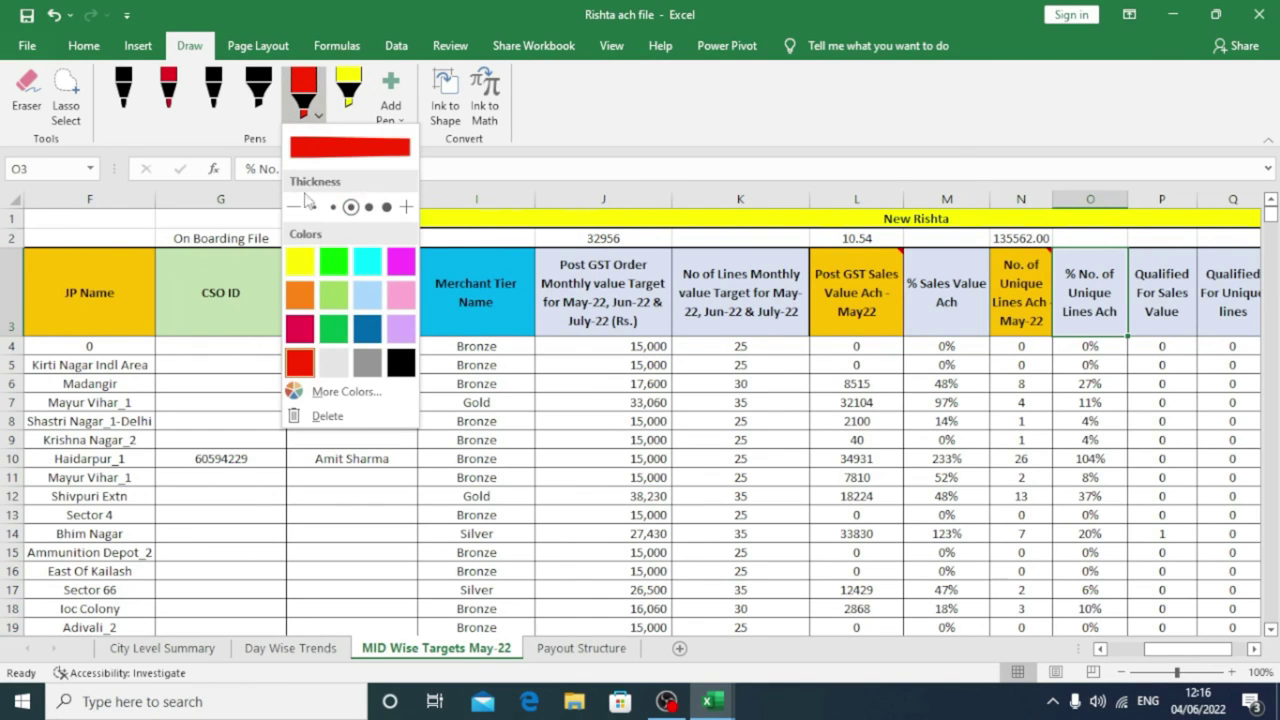
left_click(300, 262)
left_click_drag(603, 418, 707, 404)
left_click_drag(590, 481, 797, 481)
left_click_drag(690, 537, 968, 551)
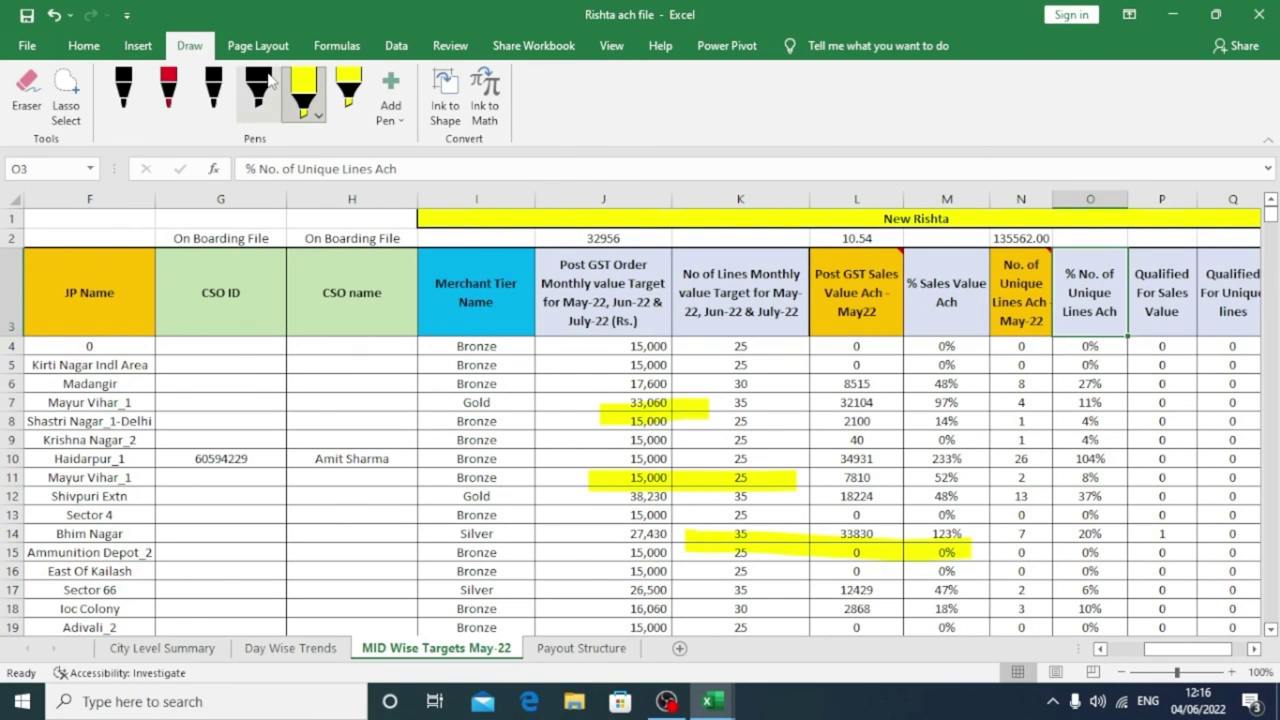
On Day Wise Trends, highlight column Q rows 9–10, the title, rows 20–25 and the 6 and 44 totals
left_click(300, 648)
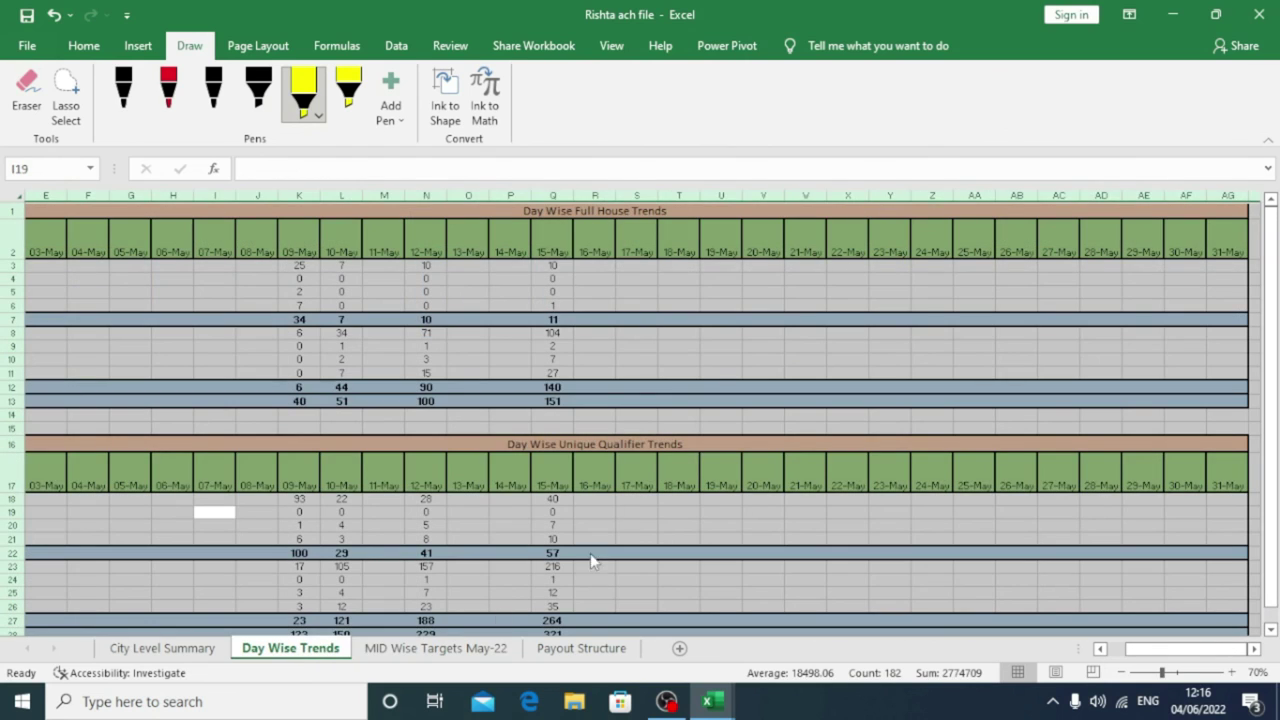
left_click_drag(545, 350, 706, 366)
left_click_drag(592, 446, 797, 447)
left_click_drag(597, 557, 790, 525)
left_click_drag(674, 597, 897, 578)
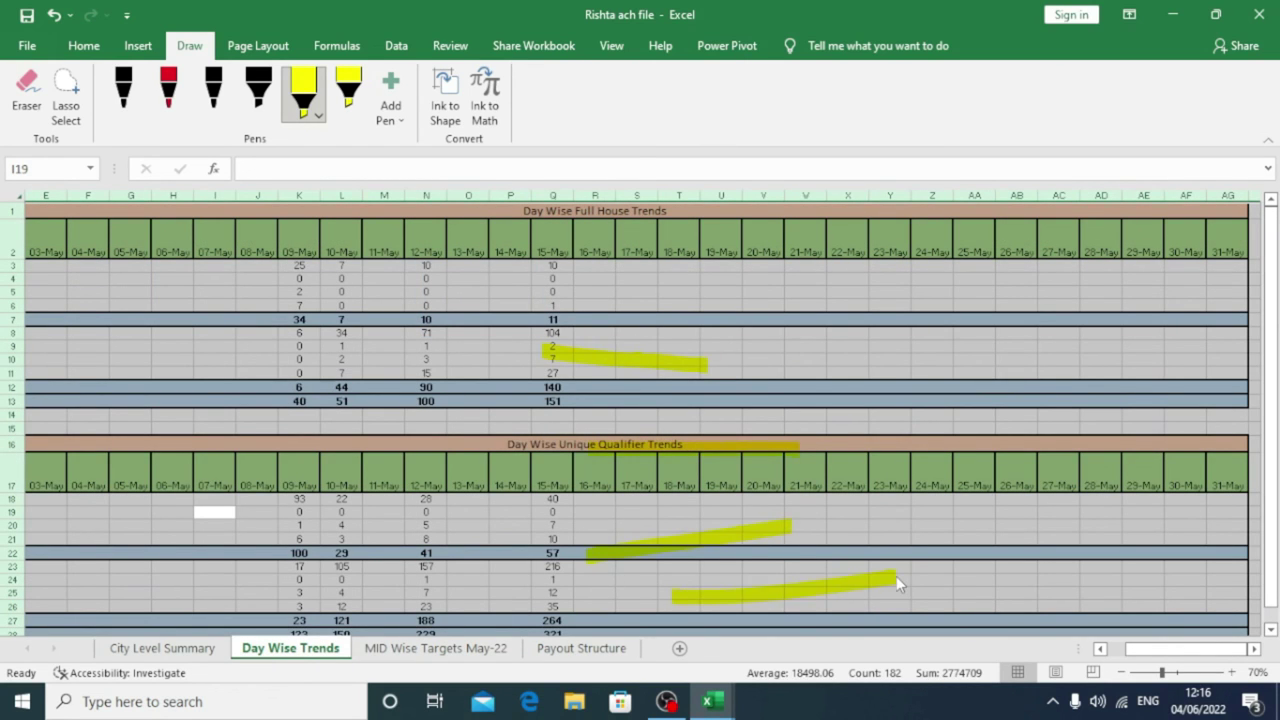
left_click_drag(286, 387, 360, 387)
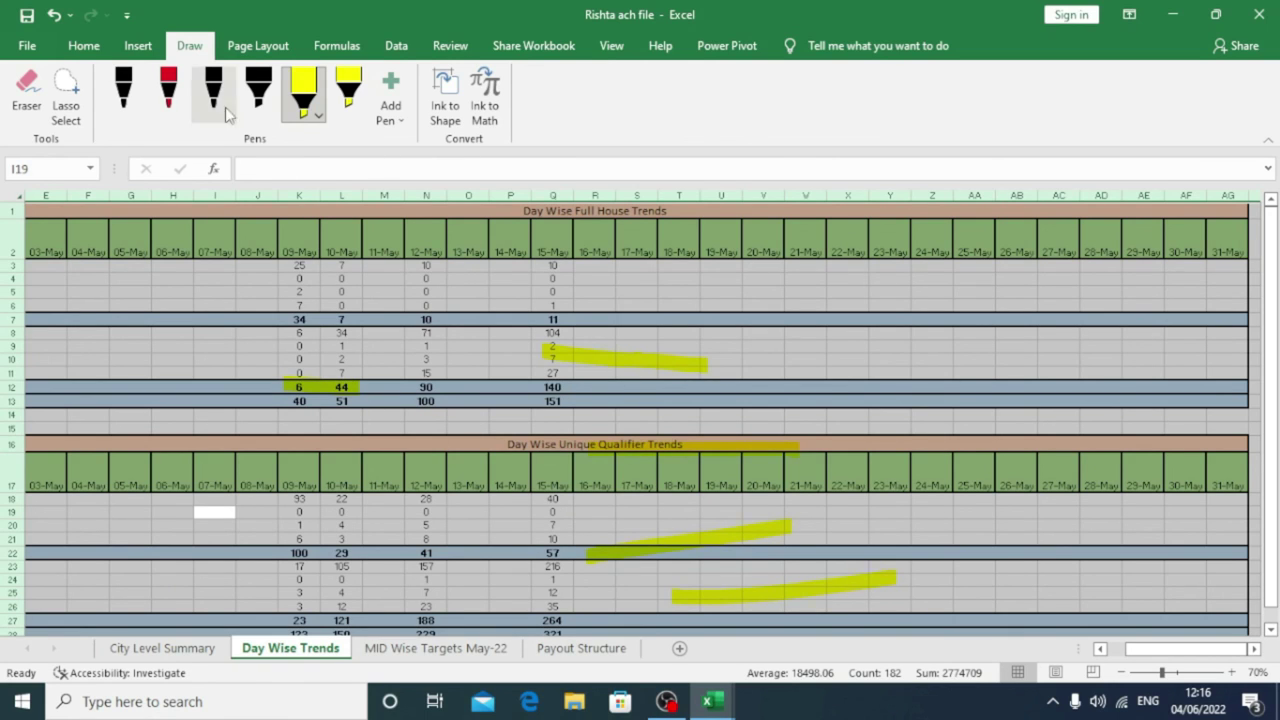
Hide all ink in the workbook from the Review tab
left_click(455, 47)
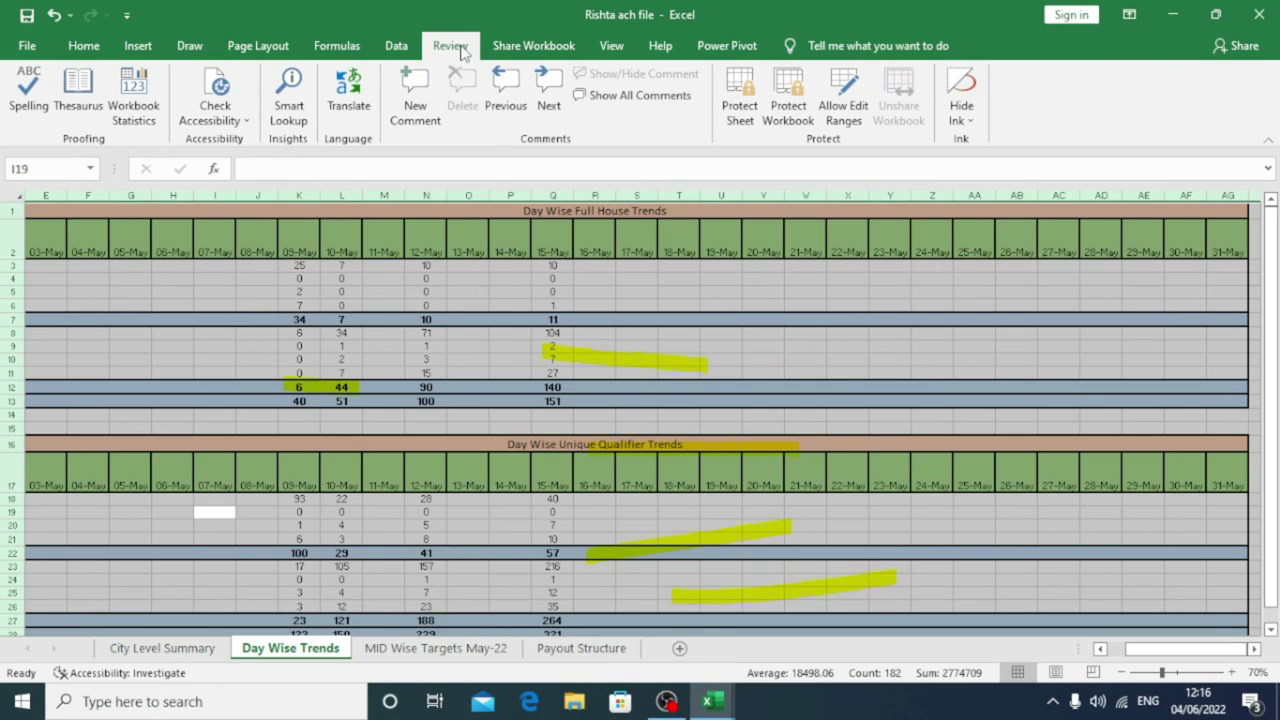
left_click(961, 108)
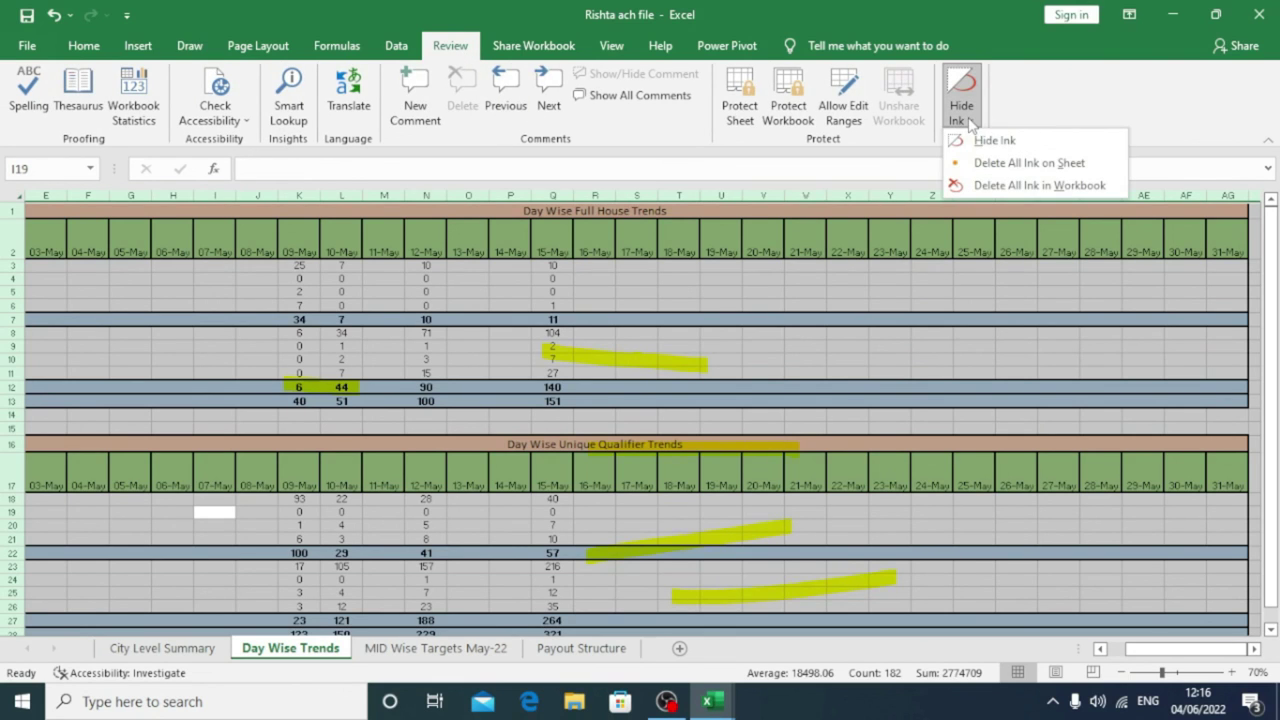
left_click(1014, 142)
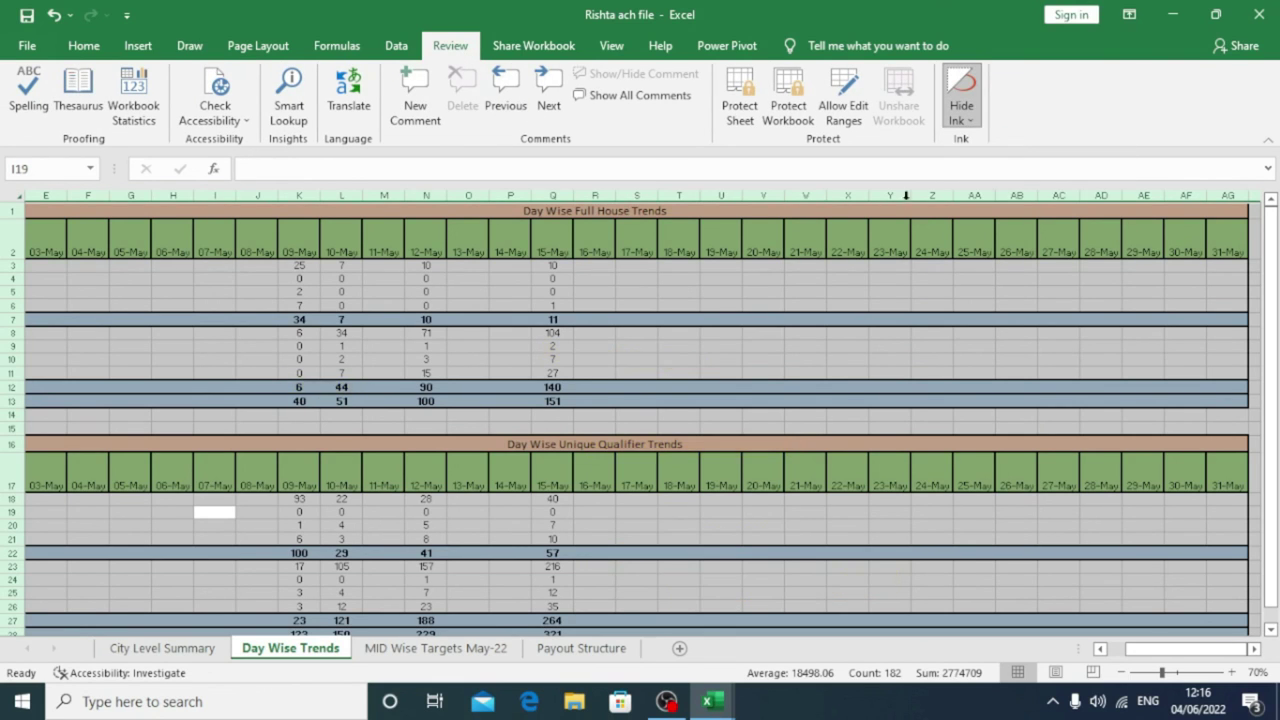
left_click(402, 650)
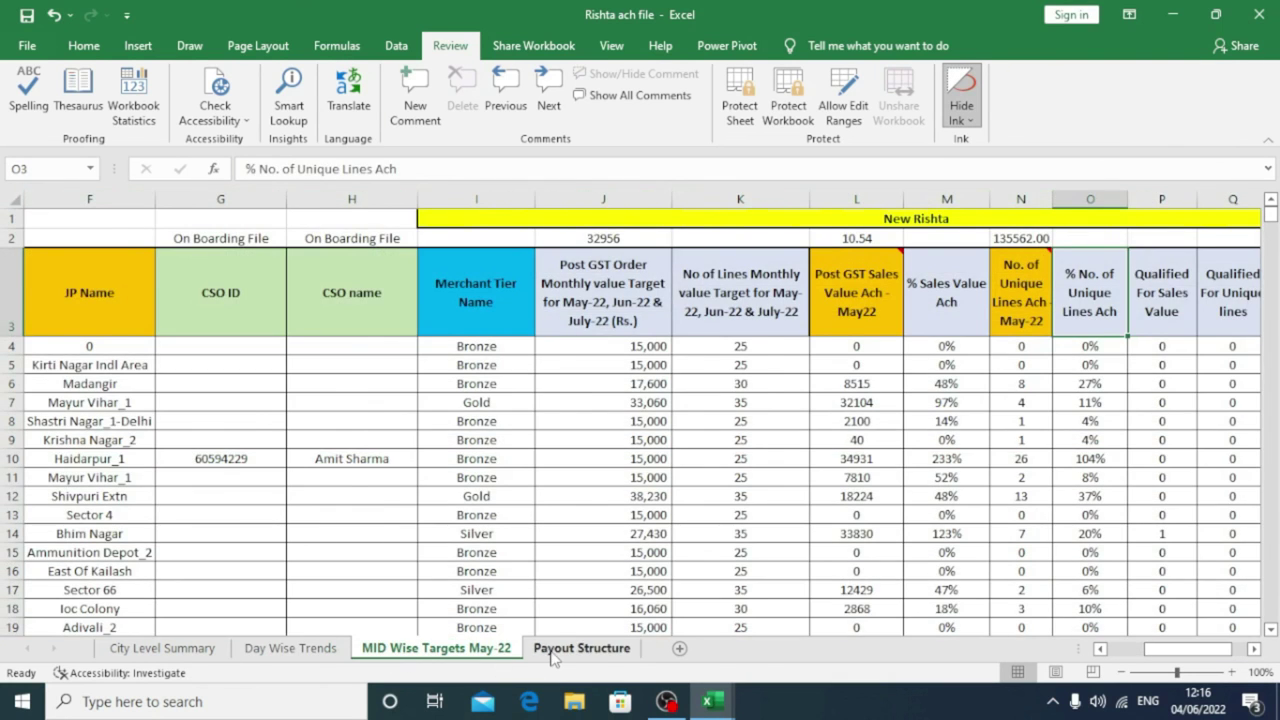
On Payout Structure, show the ink again and delete all ink on that sheet
left_click(572, 648)
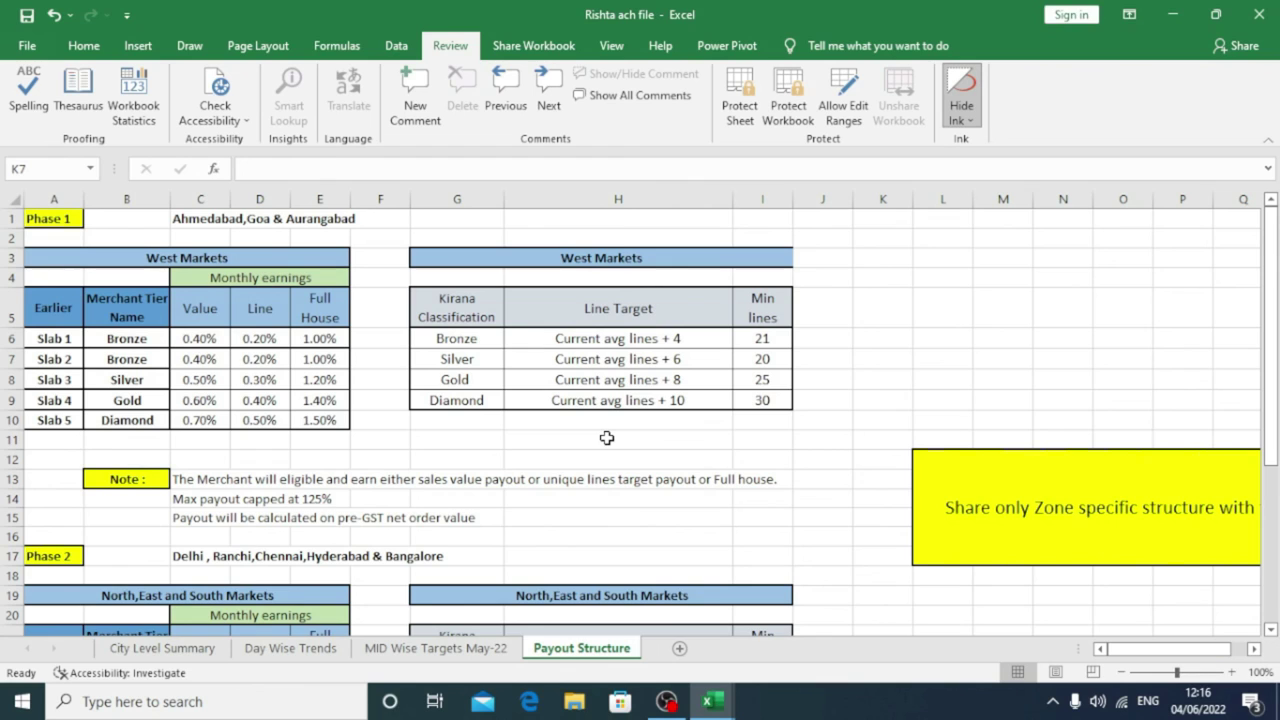
left_click(961, 110)
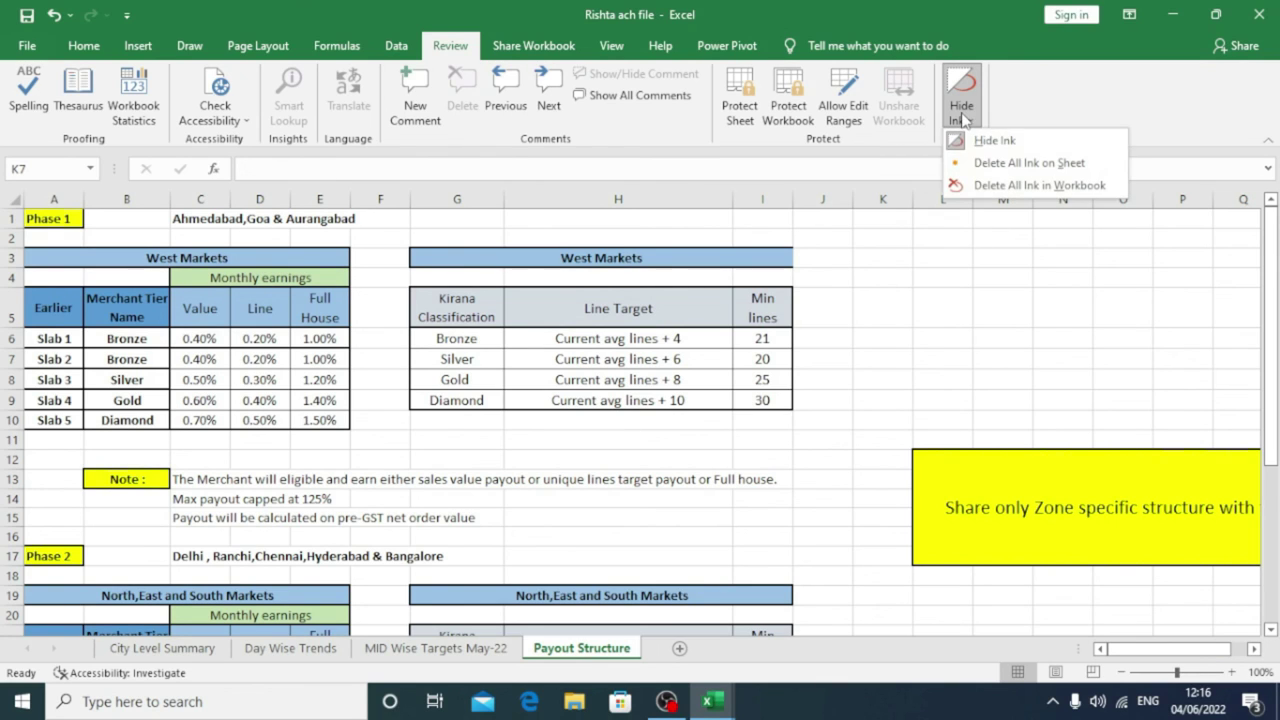
left_click(989, 142)
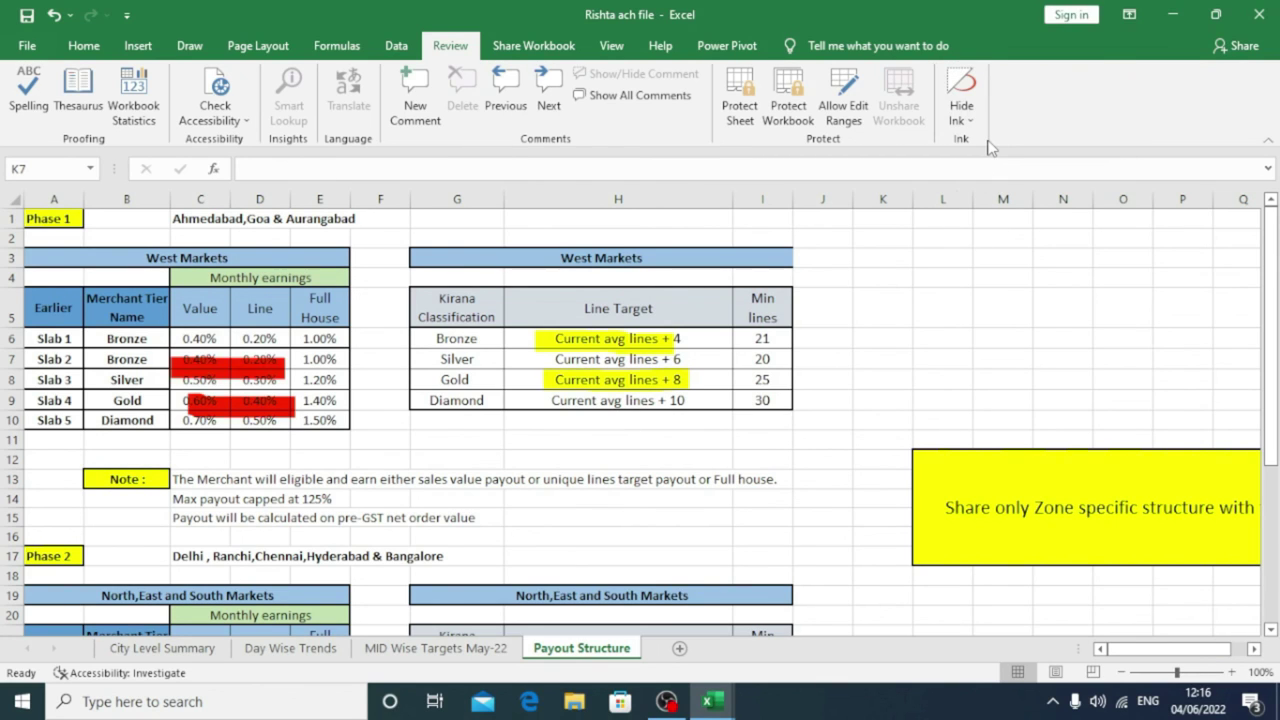
left_click(975, 133)
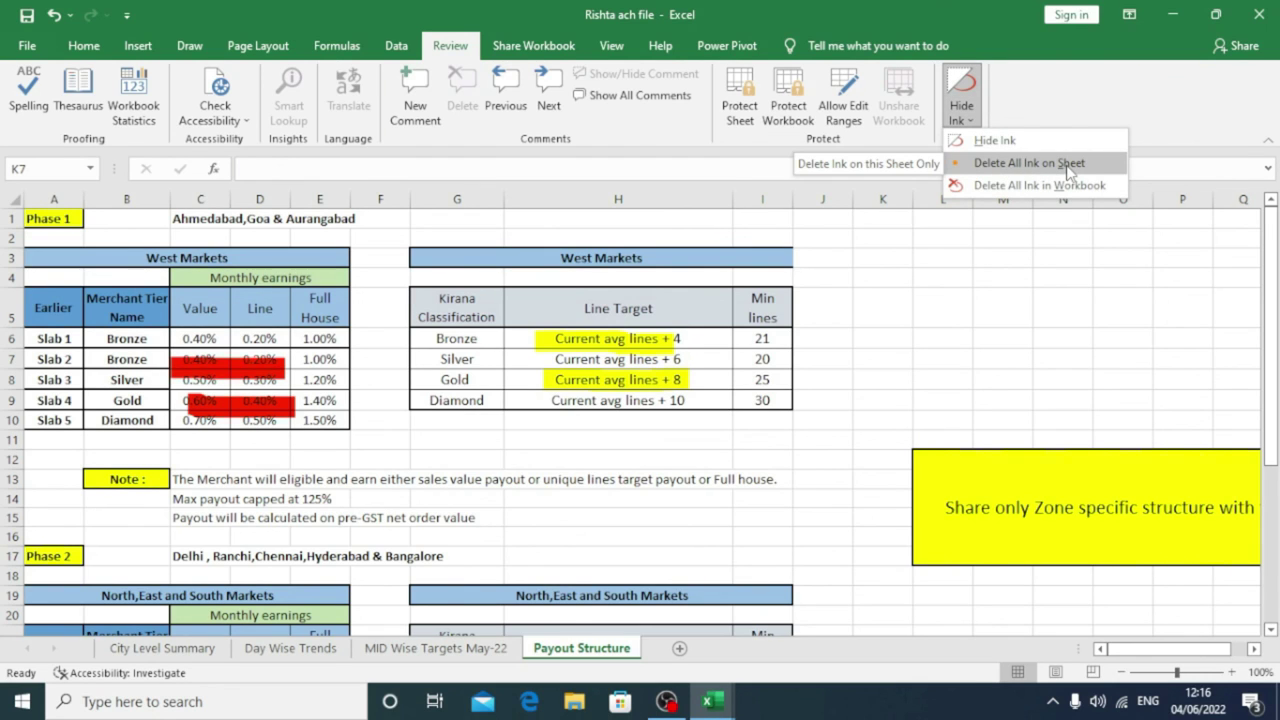
left_click(1029, 165)
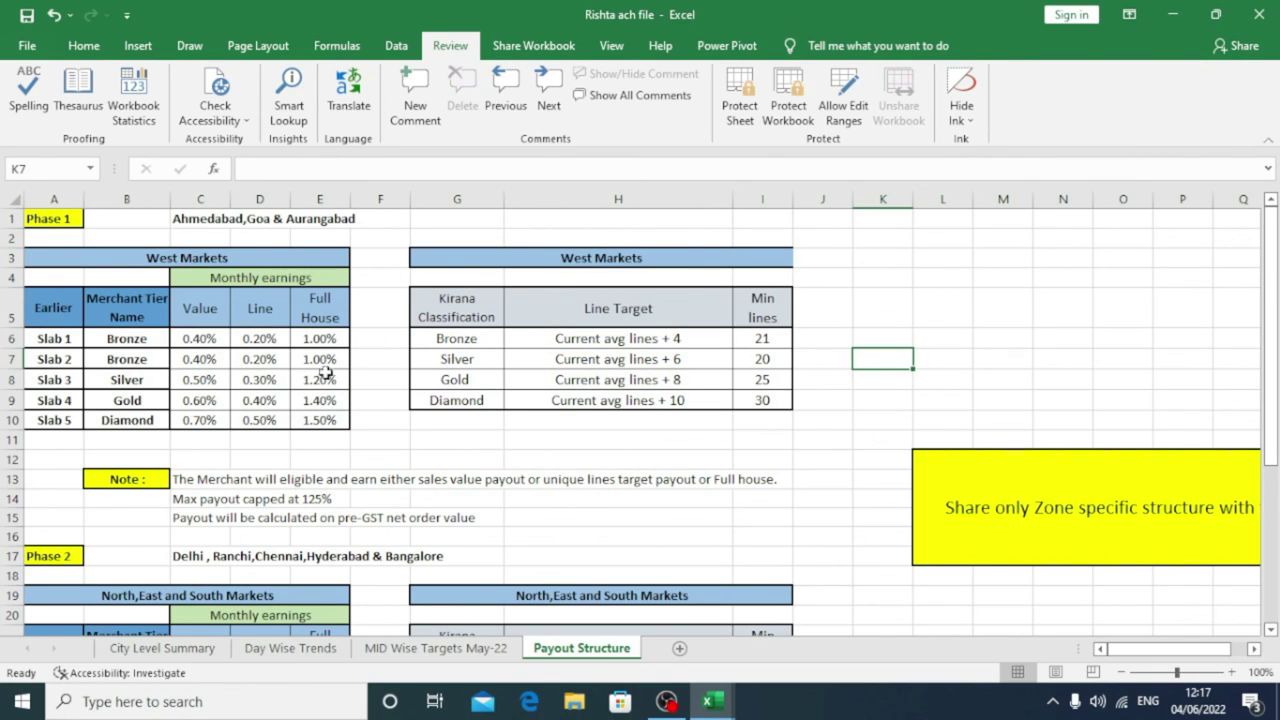
From the Payout Structure sheet, use Delete All Ink in Workbook under Review's Hide Ink options
left_click(478, 650)
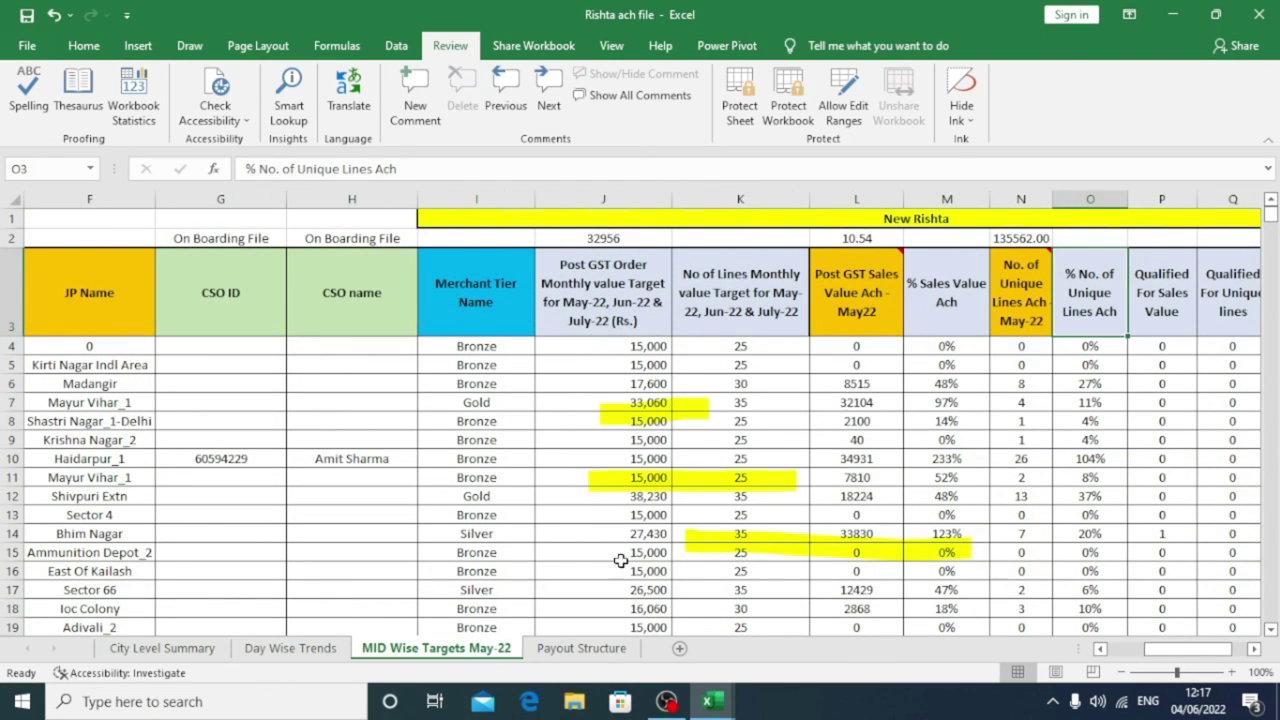
left_click(580, 648)
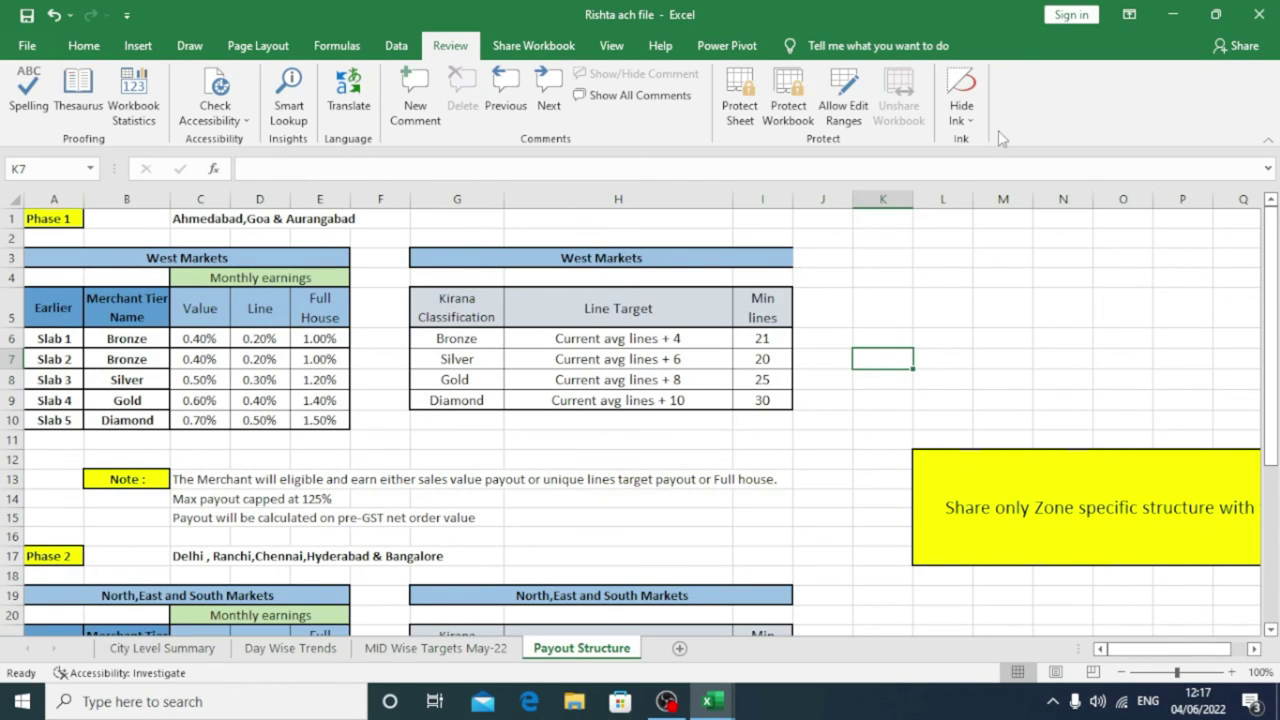
left_click(962, 110)
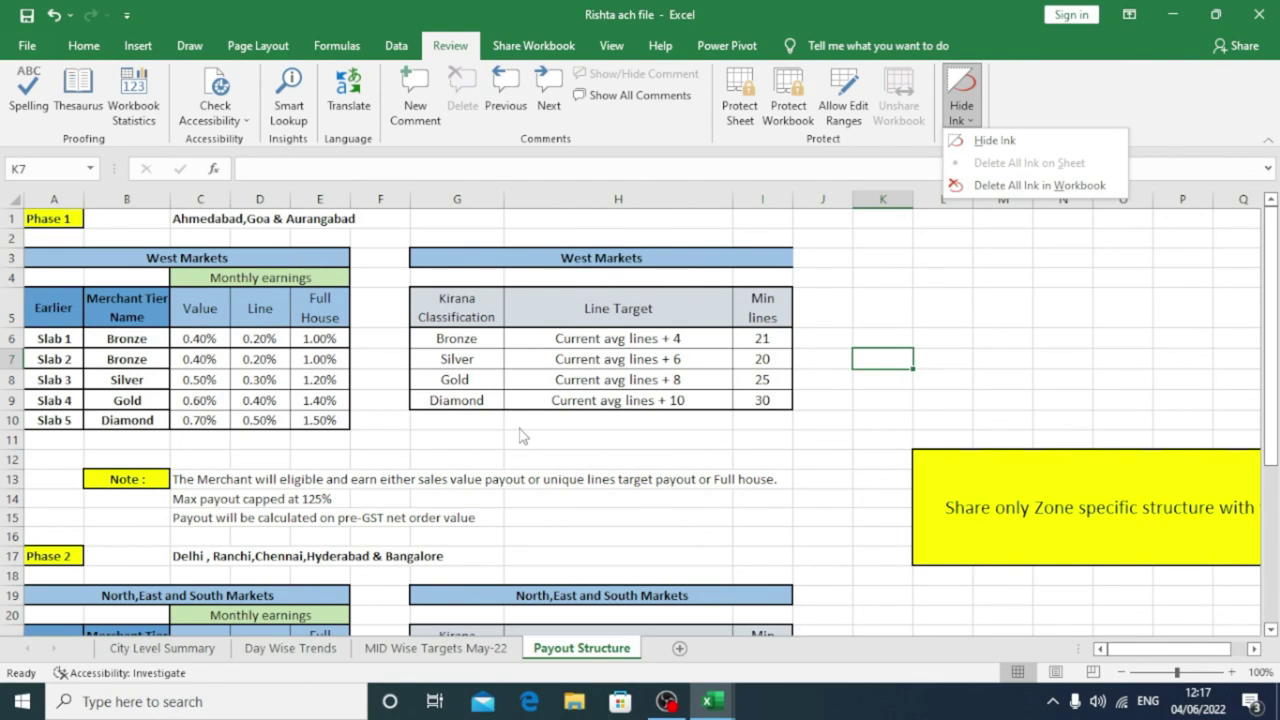
left_click(1000, 187)
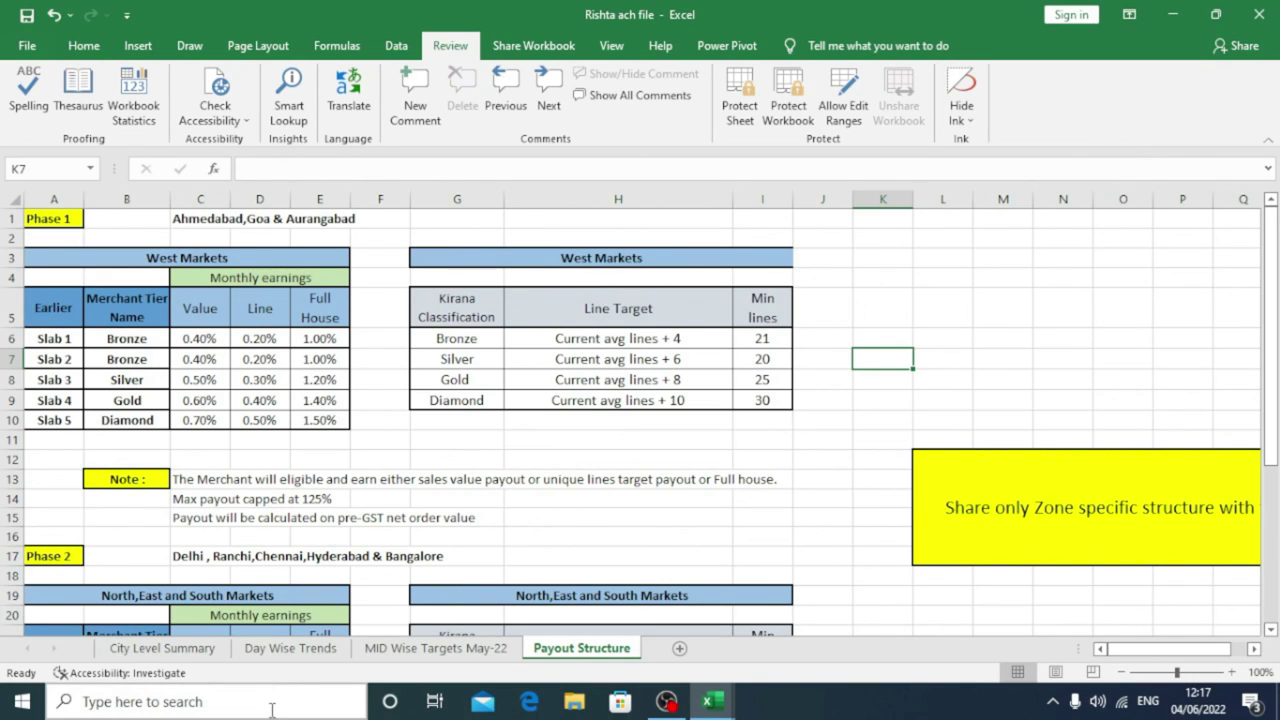
Confirm the Day Wise Trends, City Level Summary and MID Wise Targets May-22 sheets show no ink
left_click(287, 650)
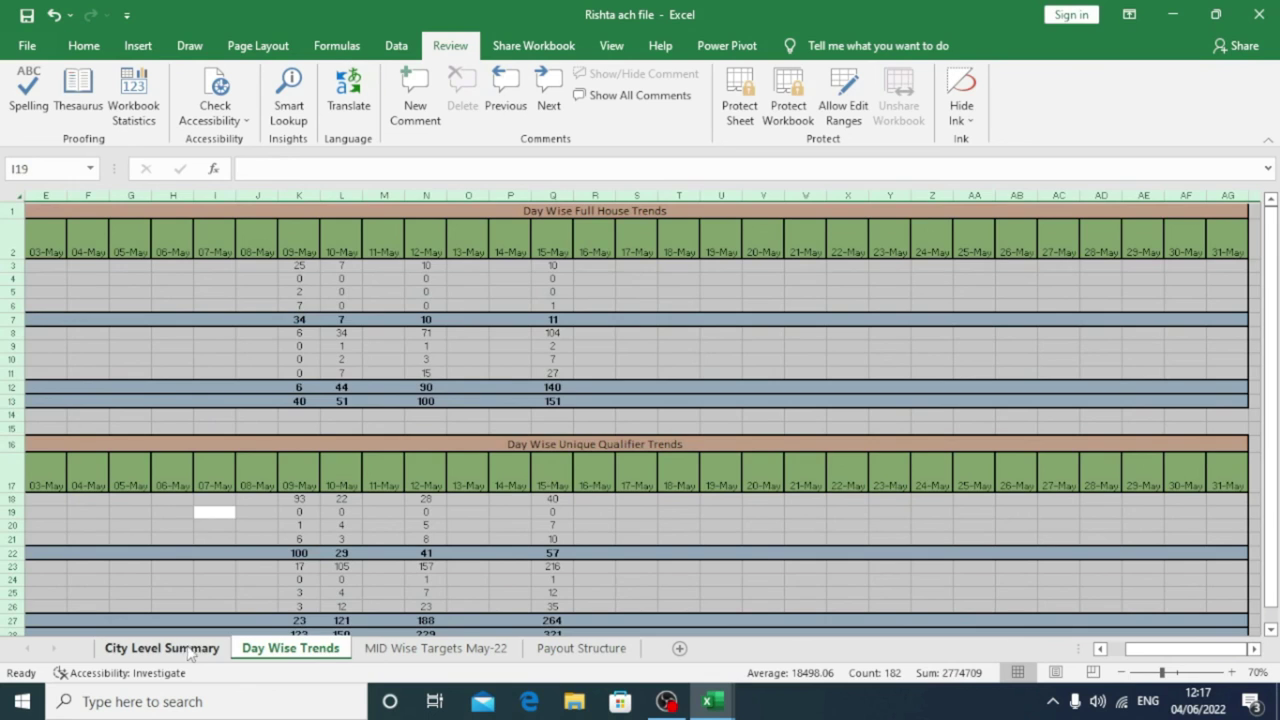
left_click(189, 650)
left_click(436, 648)
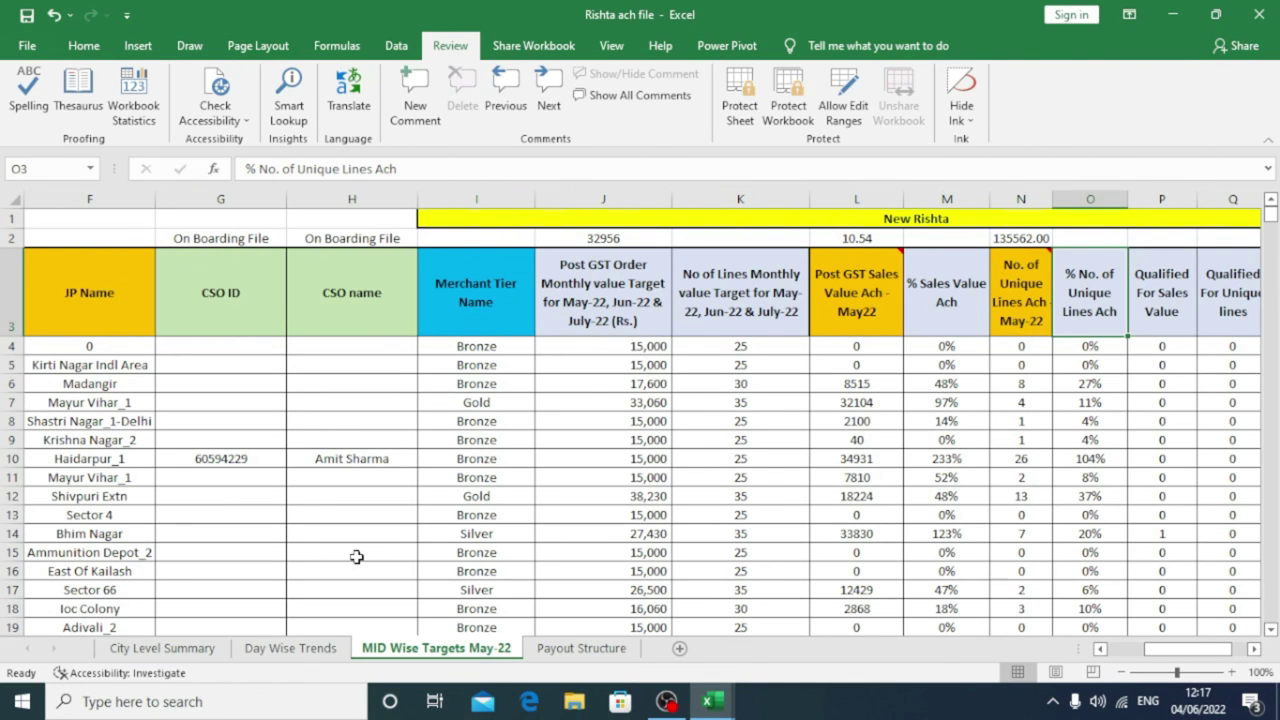